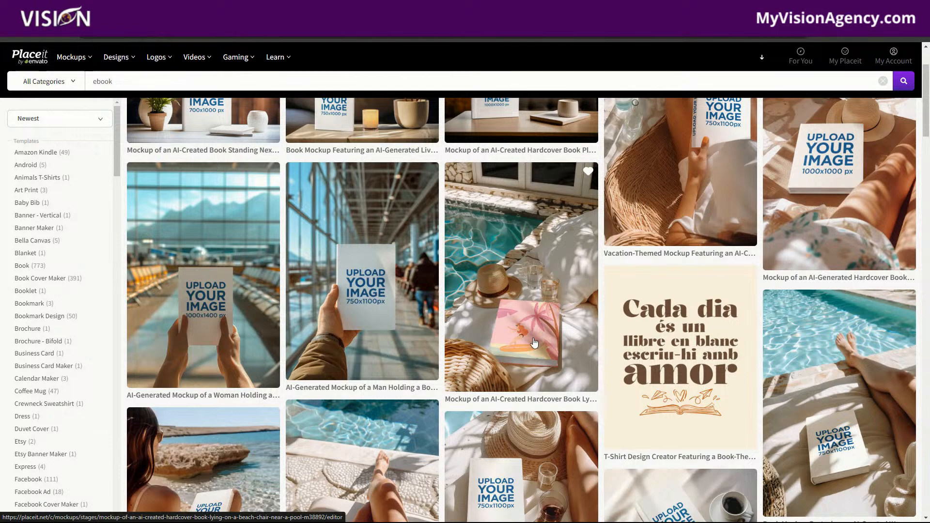
# Step: Examine the ebook mockup templates on Placeit and the ebook cover design services on Fiverr
pyautogui.scroll(3, 504, 353)
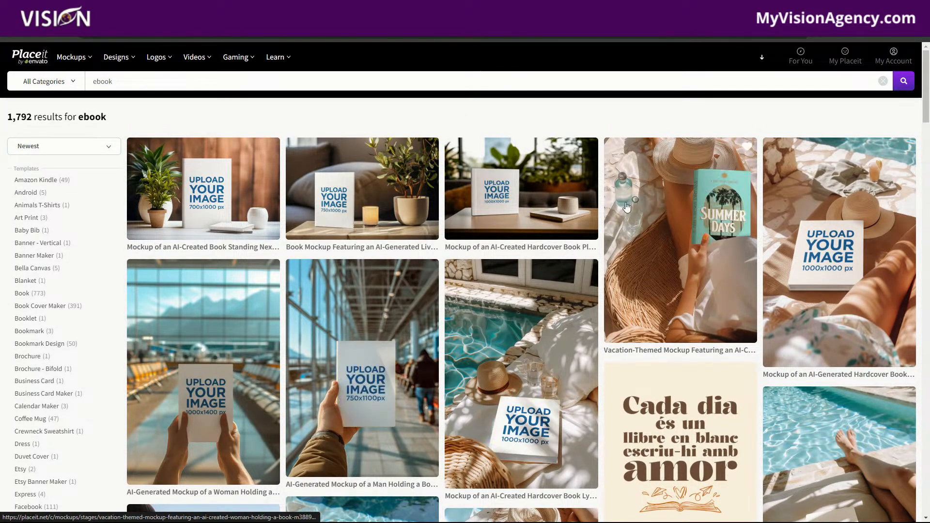
pyautogui.scroll(-1, 581, 308)
pyautogui.scroll(-12, 581, 308)
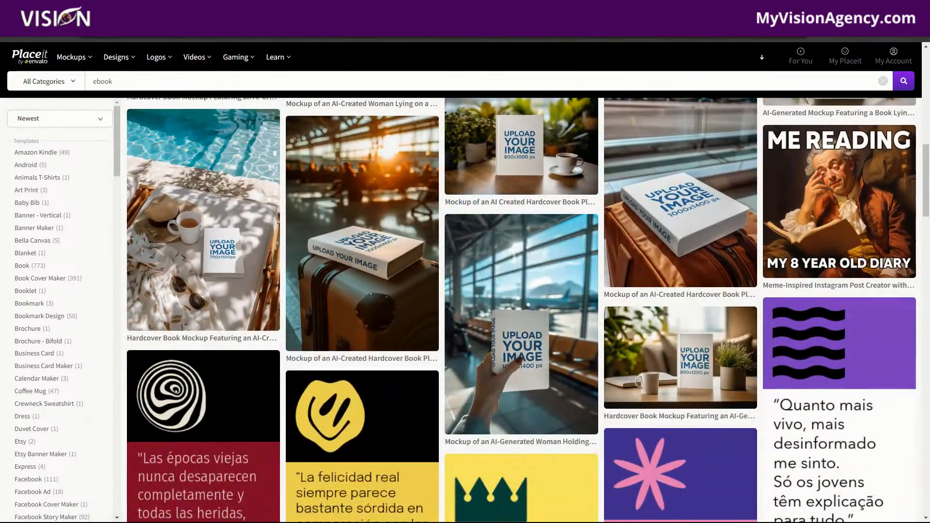
pyautogui.click(566, 116)
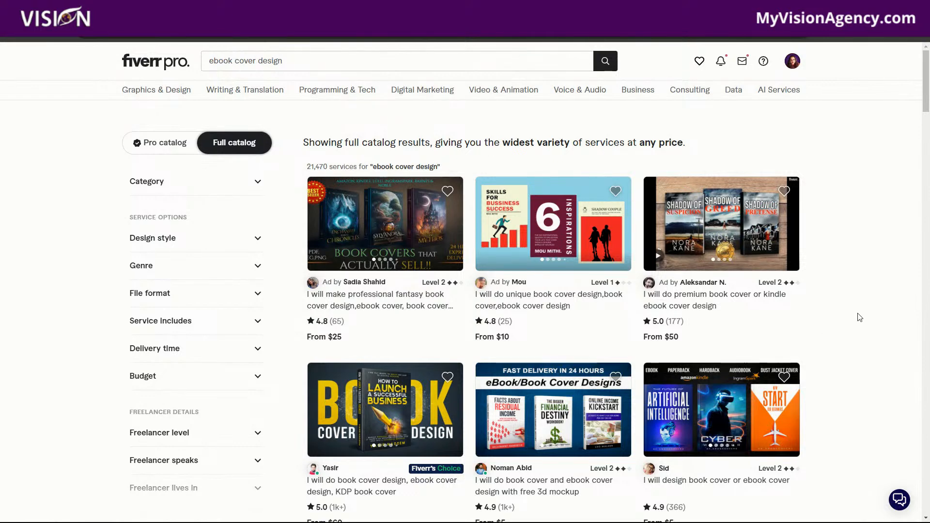
pyautogui.scroll(-2, 861, 317)
pyautogui.scroll(-3, 862, 316)
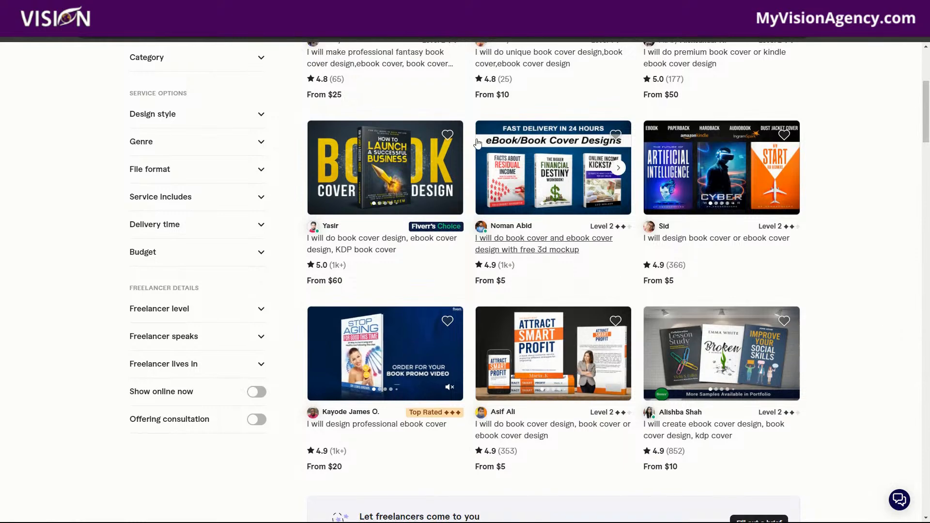
pyautogui.scroll(-5, 874, 289)
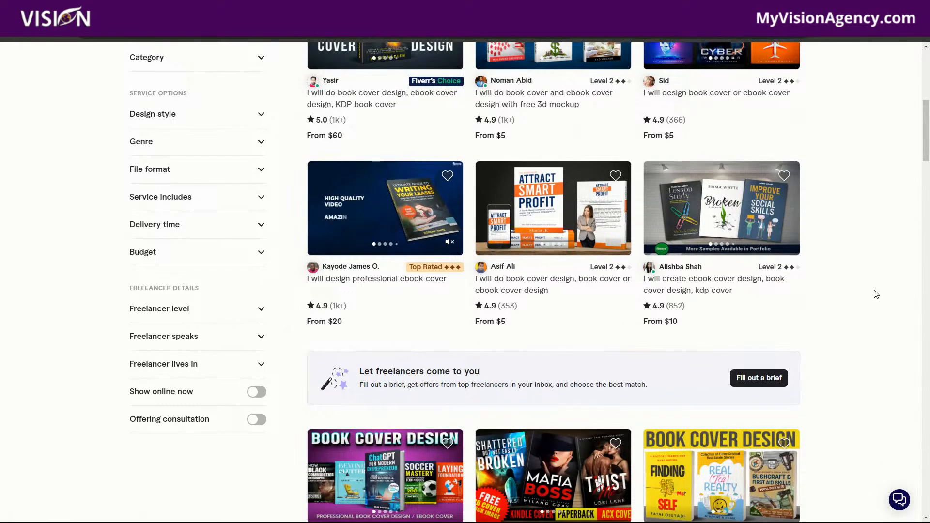
pyautogui.scroll(-1, 873, 297)
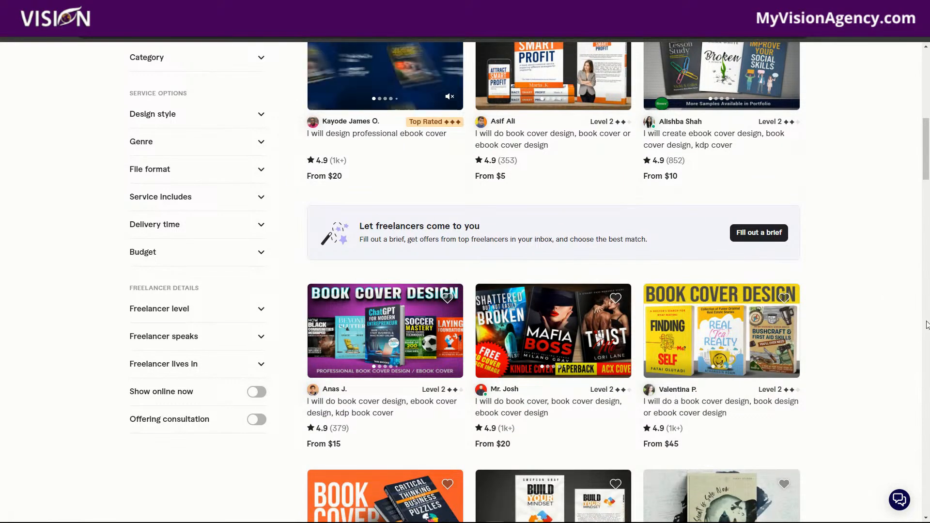
pyautogui.scroll(4, 920, 341)
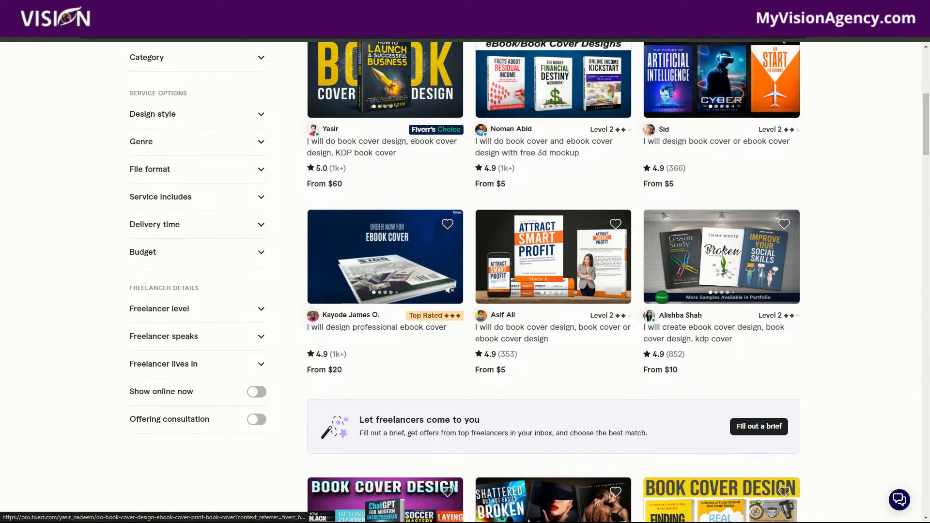
# Step: Save the "Your first Google Search campaign" PDF into the ebook covers folder as Your-first-Google-Search-campaign
pyautogui.click(128, 9)
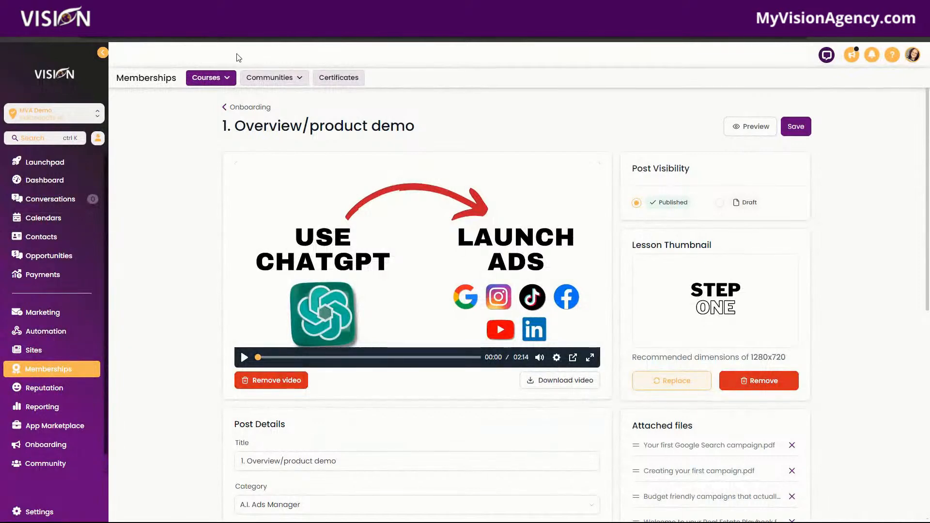
pyautogui.click(252, 9)
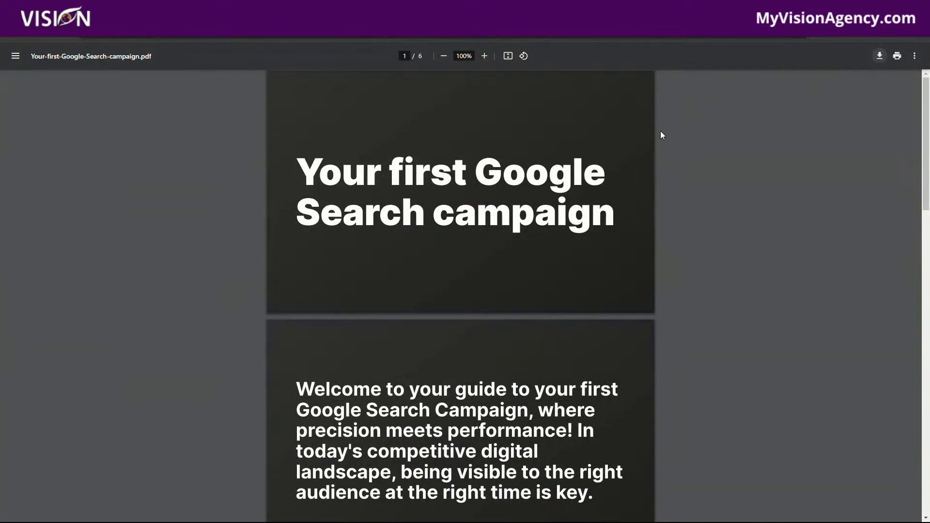
pyautogui.hotkey('ctrl', 's')
pyautogui.moveTo(705, 80); pyautogui.dragTo(583, 48)
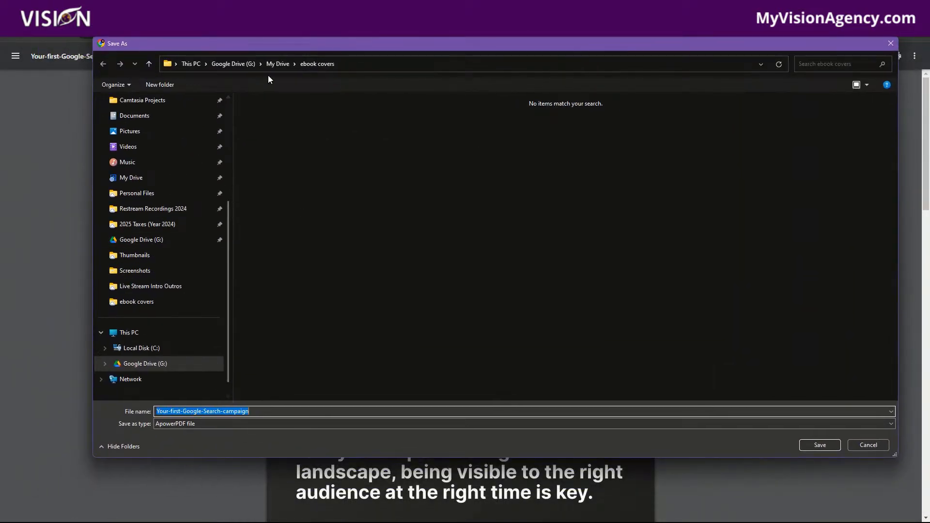
pyautogui.click(819, 442)
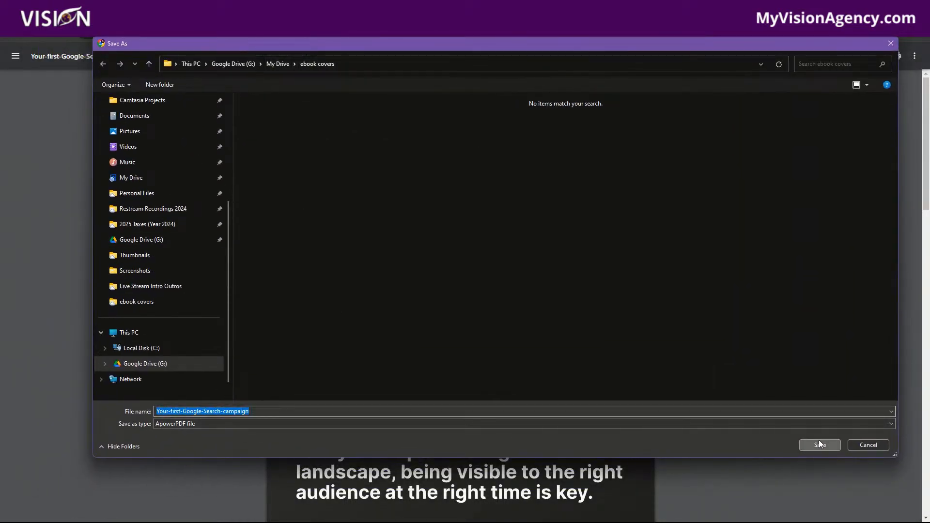
# Step: Create a blank funnel named "Google Search Guide" in the agency platform's Sites area
pyautogui.moveTo(772, 90)
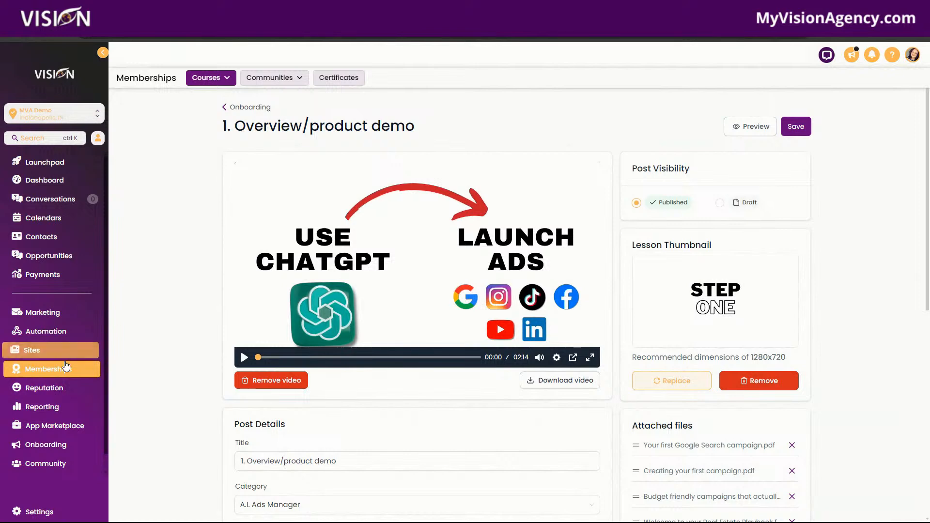
pyautogui.click(45, 352)
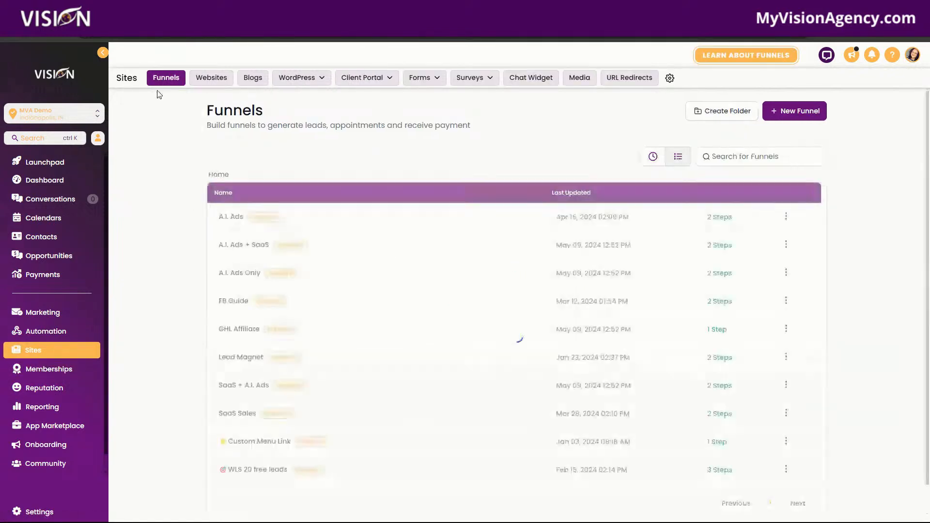
pyautogui.click(795, 111)
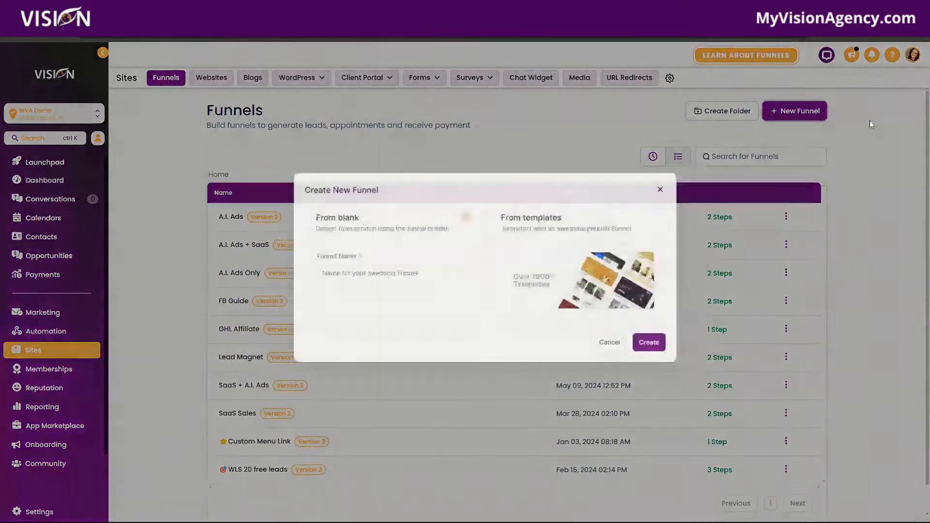
pyautogui.click(415, 286)
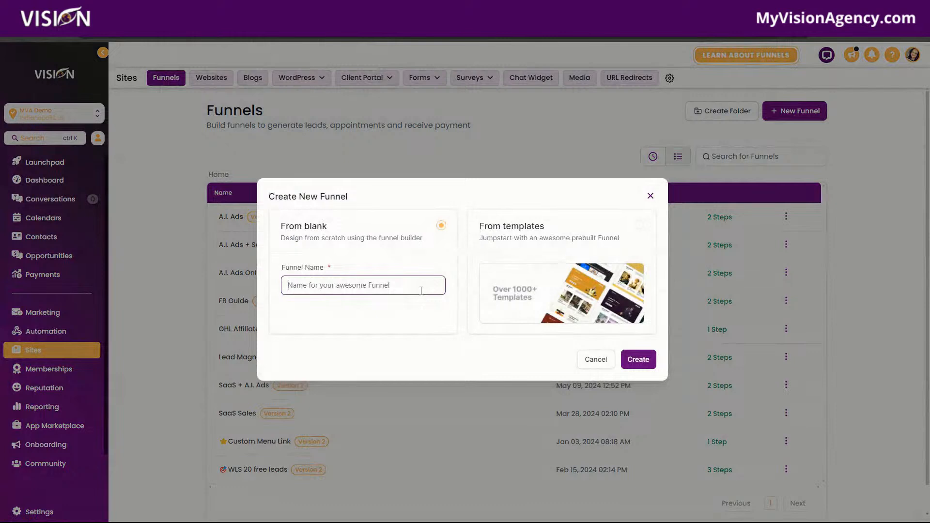
pyautogui.write('Google ')
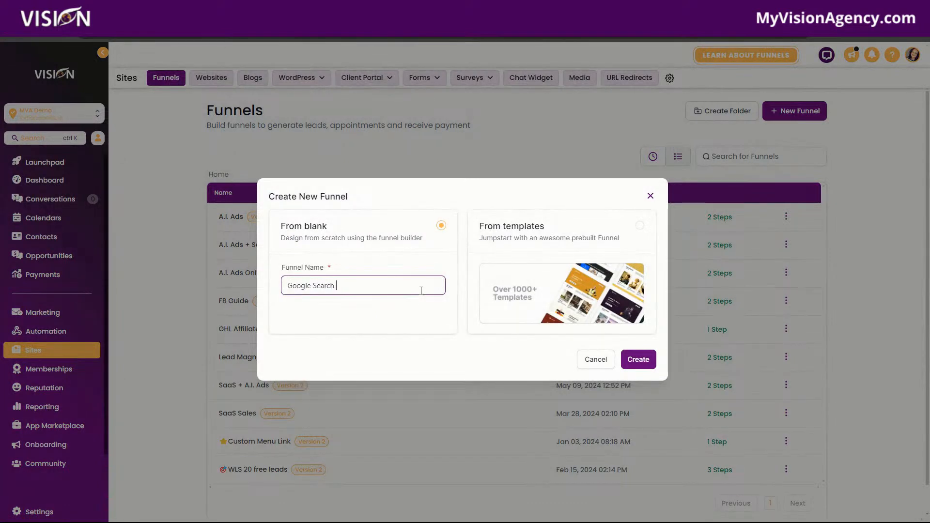
pyautogui.write('Search Guide')
pyautogui.click(641, 359)
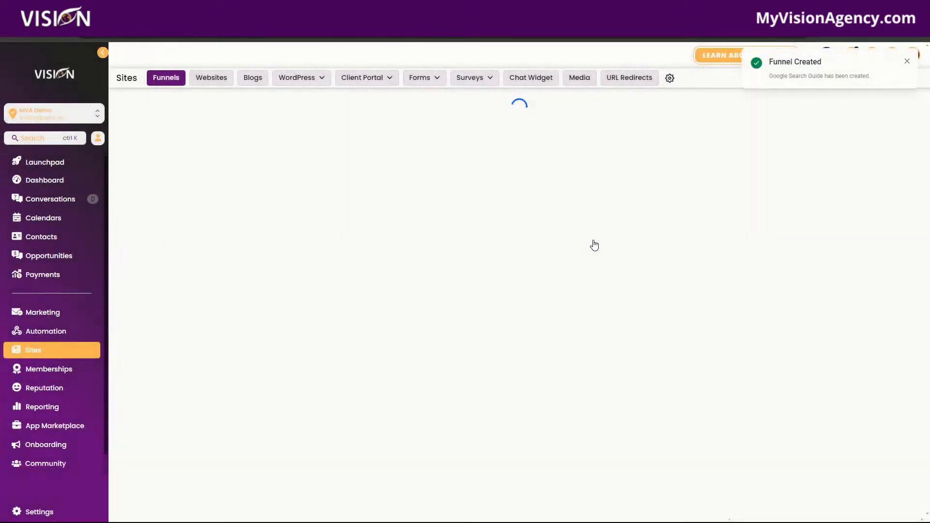
# Step: Add a funnel step named "Home" with the path "/" to the Google Search Guide funnel
pyautogui.click(297, 203)
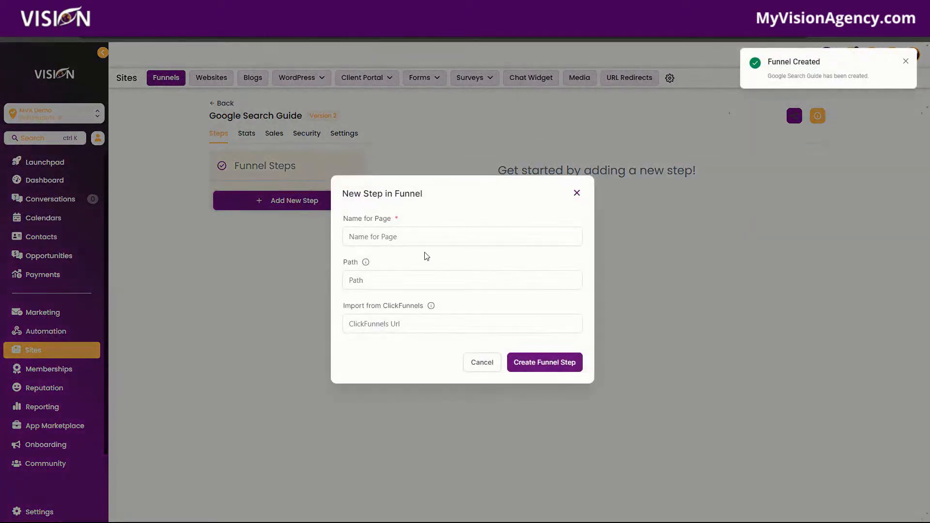
pyautogui.write('Home')
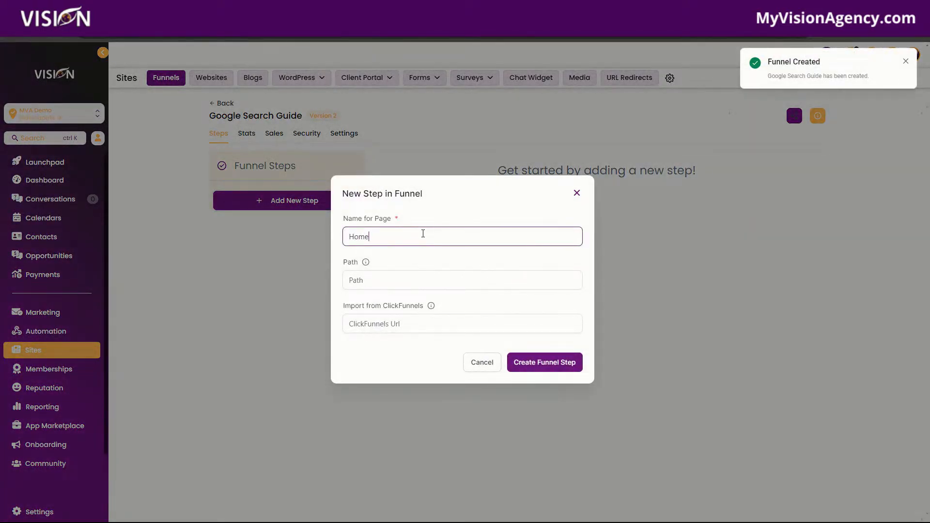
pyautogui.click(442, 278)
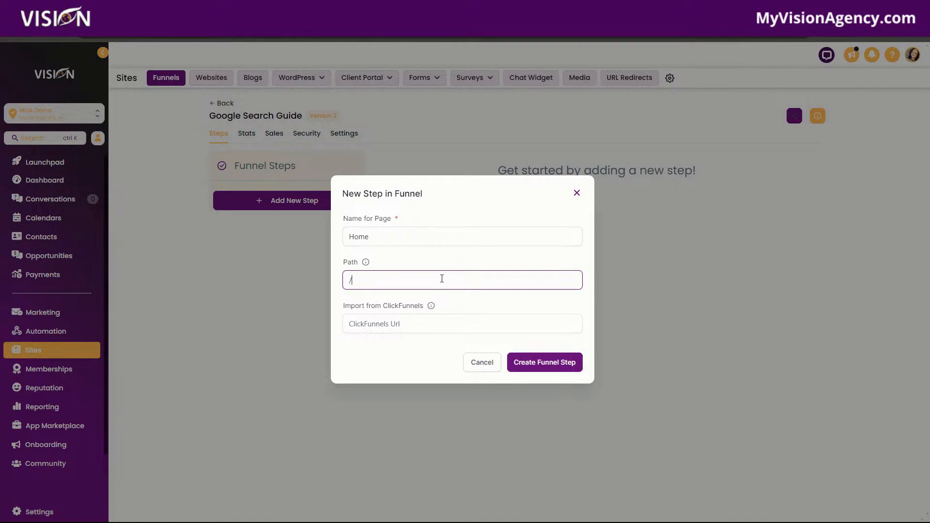
pyautogui.click(551, 371)
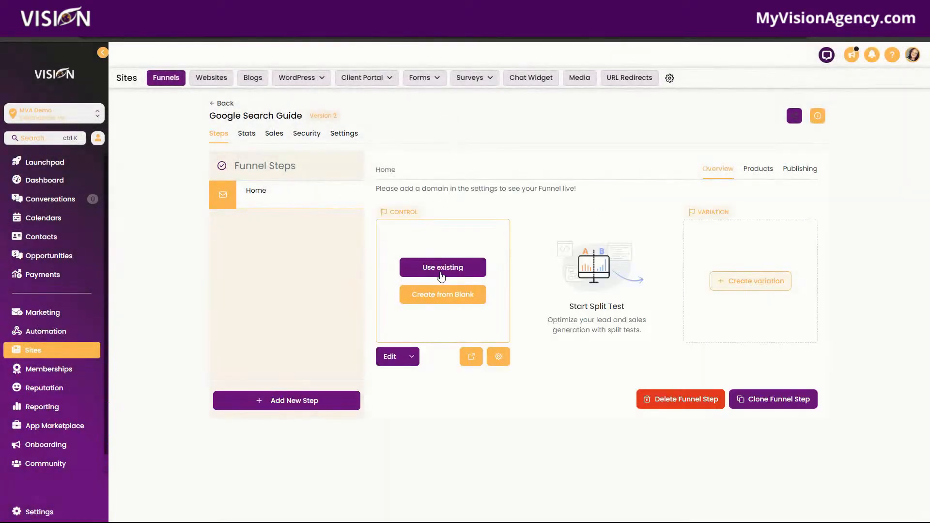
# Step: Start the Home page from blank, add a section and duplicate it twice
pyautogui.click(442, 296)
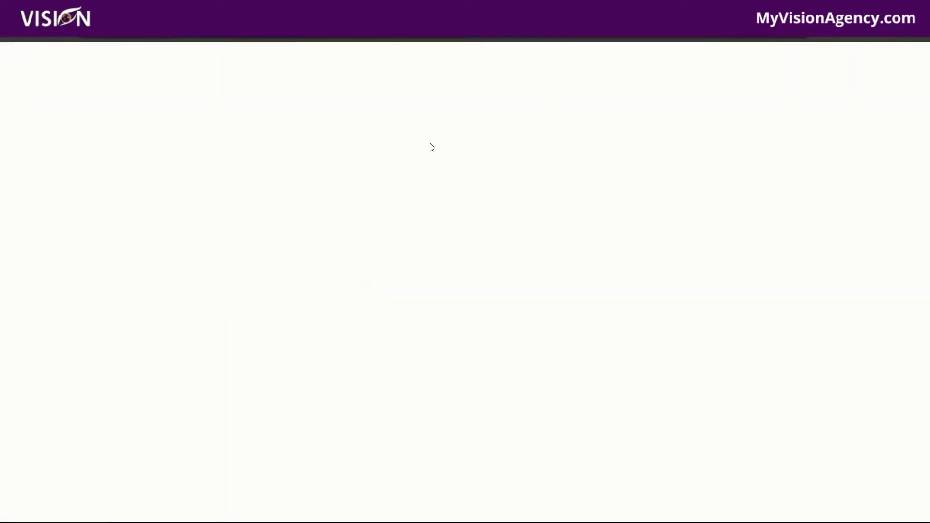
pyautogui.click(14, 79)
pyautogui.moveTo(119, 152); pyautogui.dragTo(501, 150)
pyautogui.click(759, 118)
pyautogui.click(759, 118)
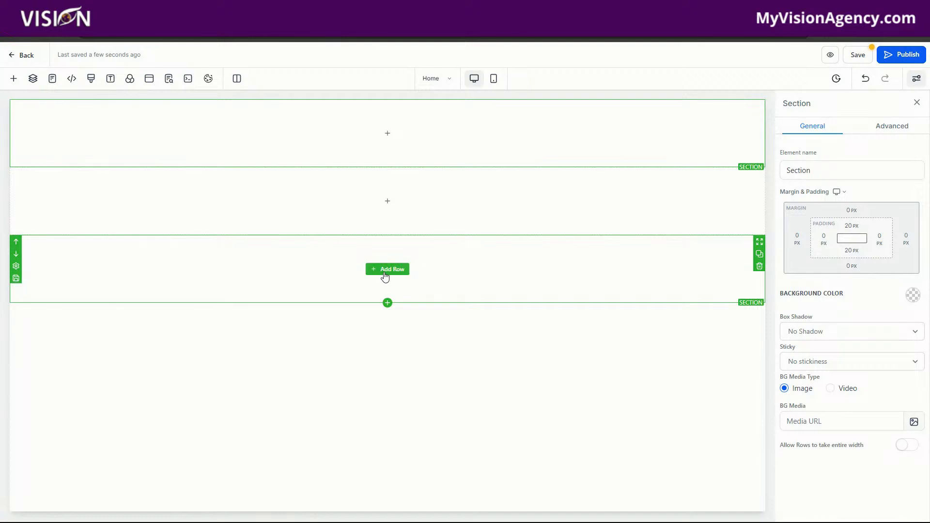
# Step: Add a one-column row to the third section with a sub headline reading "Managed by Vision Marketing and Design LLC"
pyautogui.click(383, 270)
pyautogui.moveTo(122, 160); pyautogui.dragTo(380, 289)
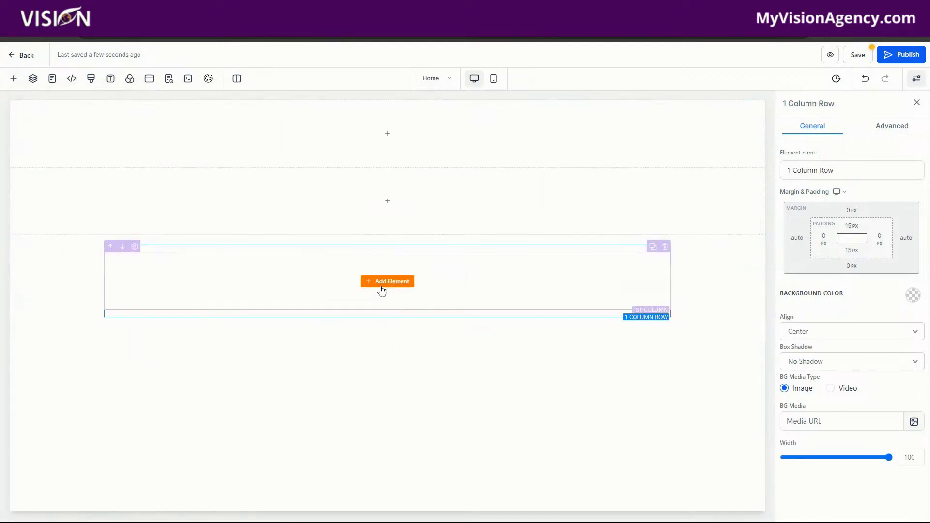
pyautogui.click(383, 282)
pyautogui.moveTo(182, 189); pyautogui.dragTo(560, 261)
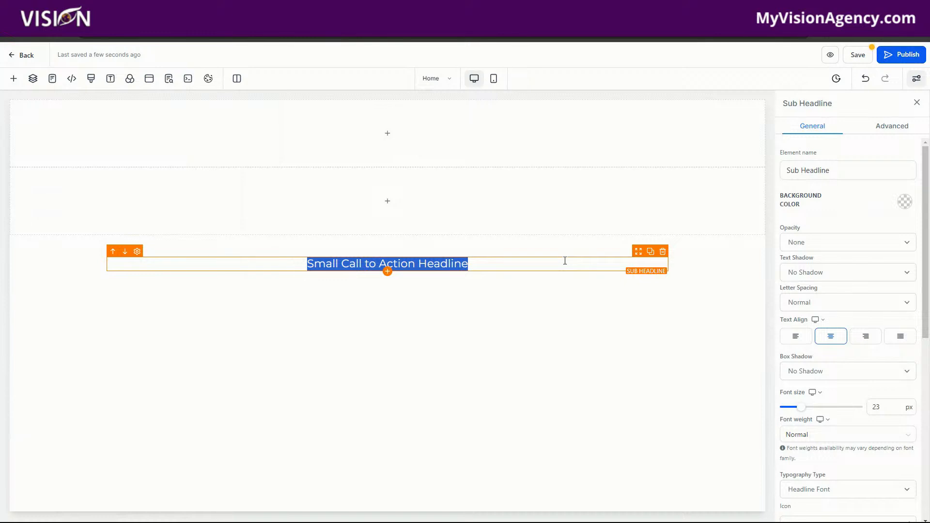
pyautogui.write('Managed by Vision Mar')
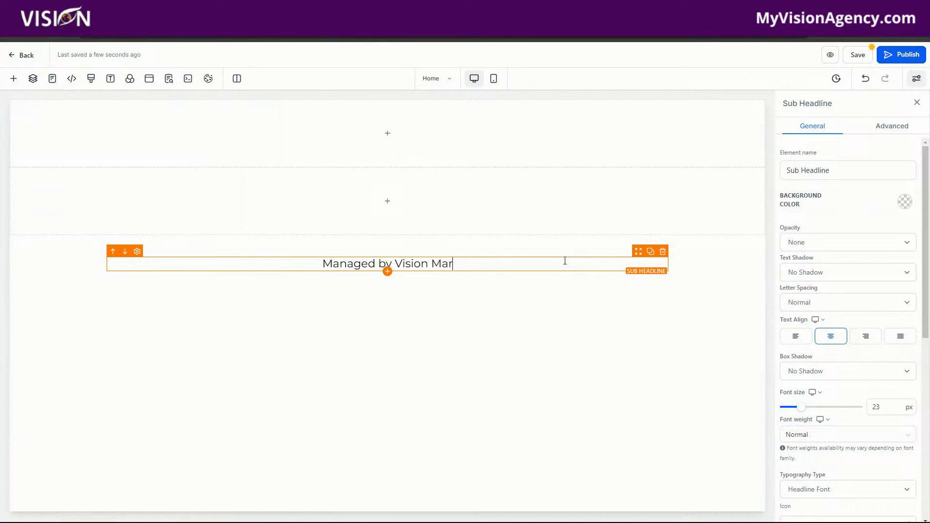
pyautogui.write('keting and Design LLC')
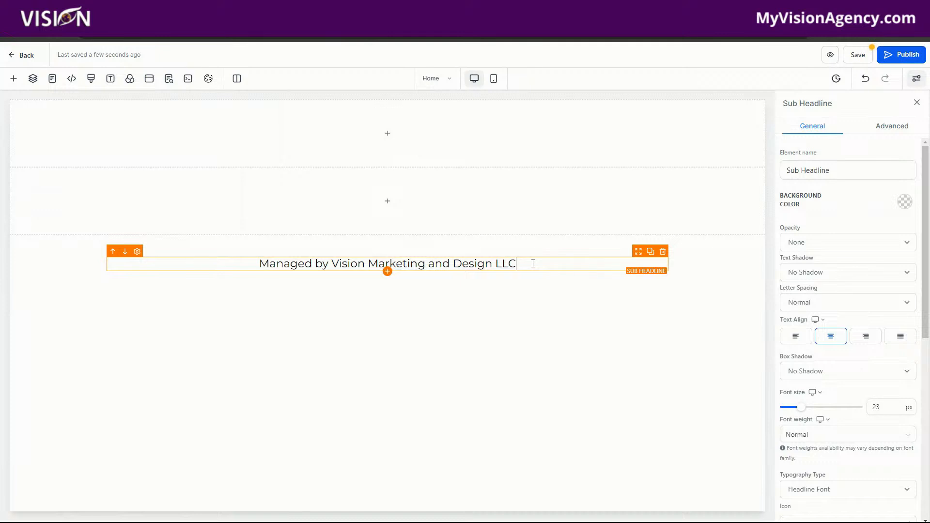
pyautogui.write('+')
pyautogui.press('BackSpace')
pyautogui.write('{')
pyautogui.press('BackSpace')
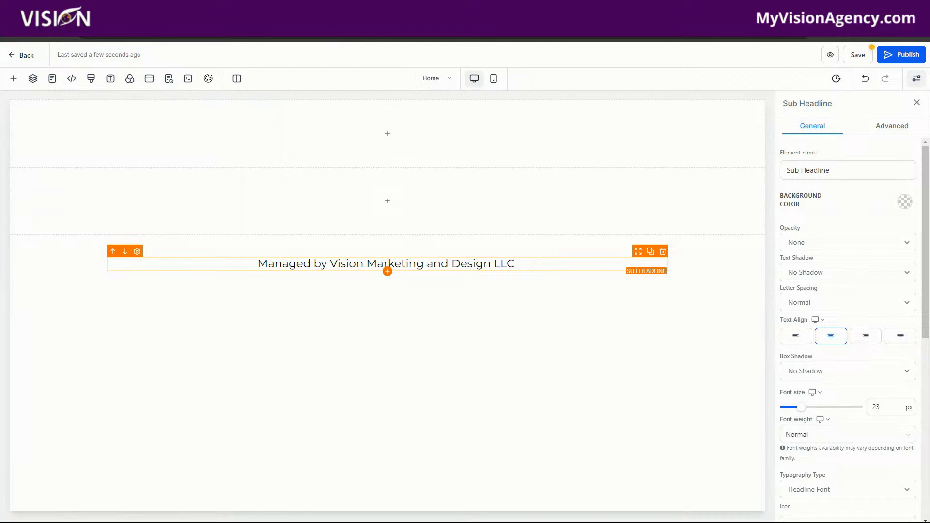
pyautogui.write('{')
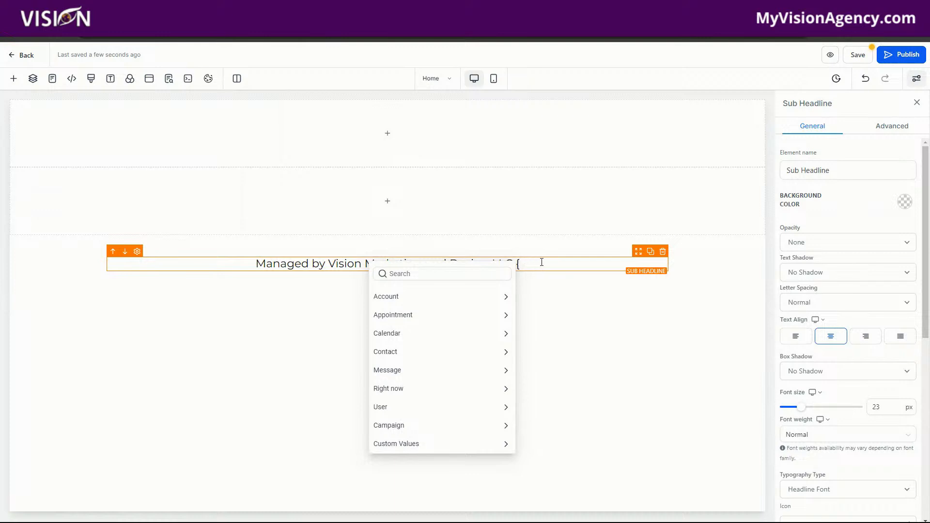
pyautogui.press('BackSpace')
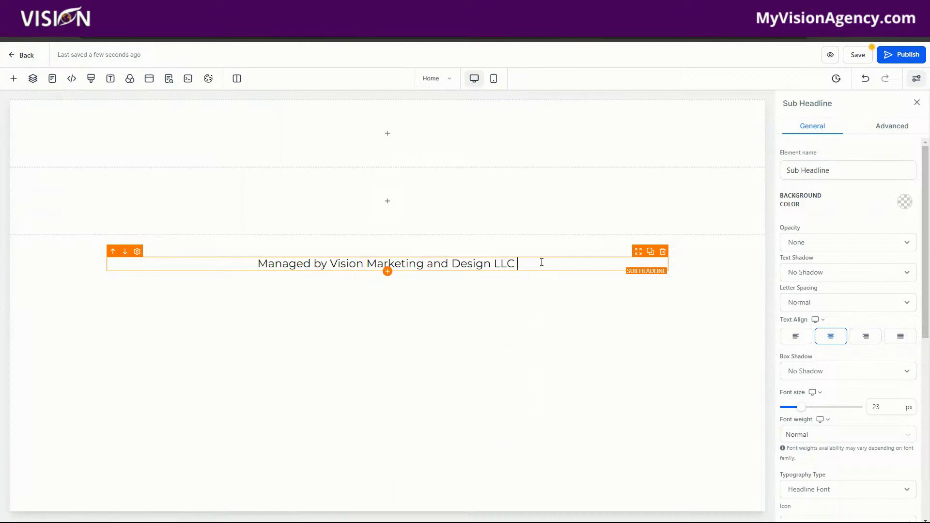
# Step: Replace "Vision Marketing and Design LLC" in the sub headline with the account Name custom value
pyautogui.write('{')
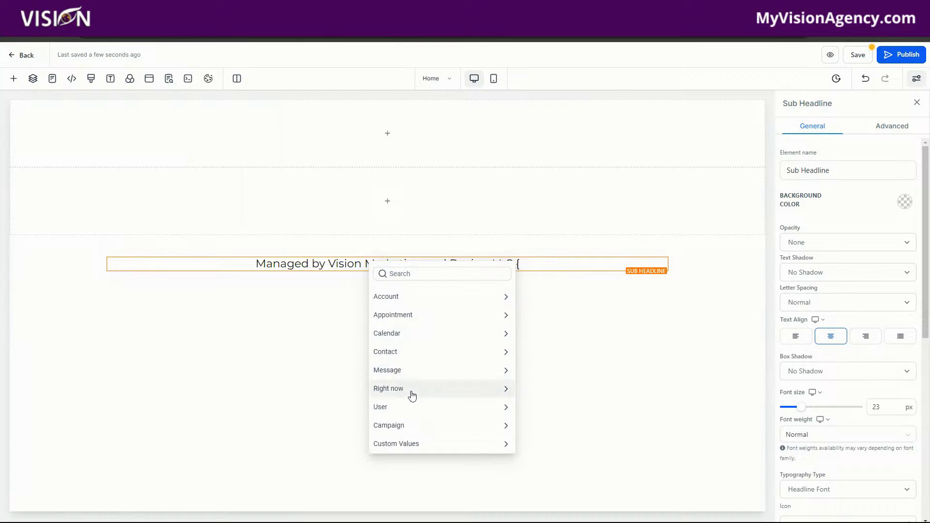
pyautogui.click(417, 297)
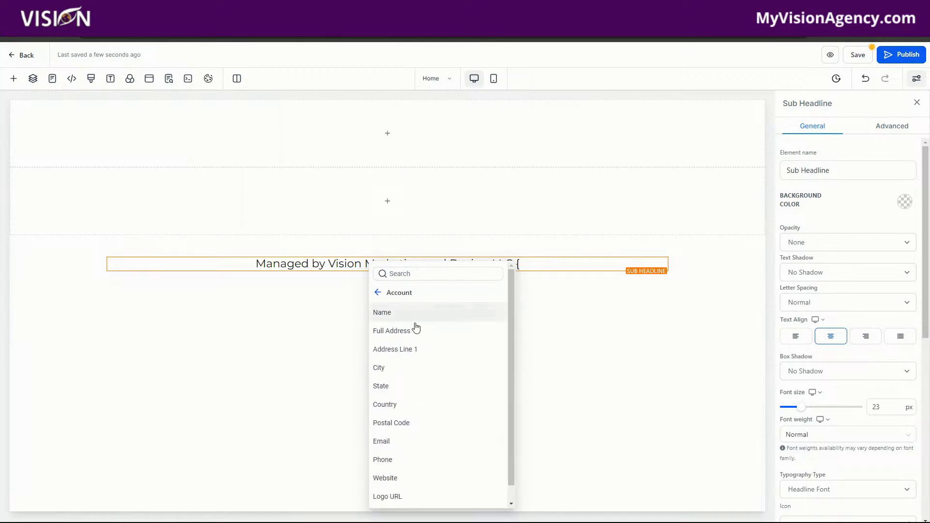
pyautogui.scroll(-1, 436, 440)
pyautogui.scroll(1, 437, 443)
pyautogui.click(400, 313)
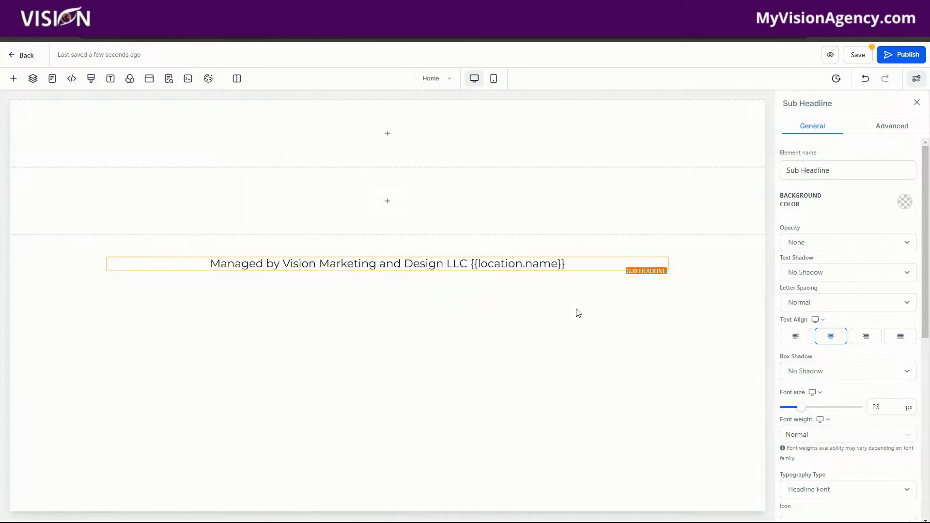
pyautogui.moveTo(284, 262); pyautogui.dragTo(472, 270)
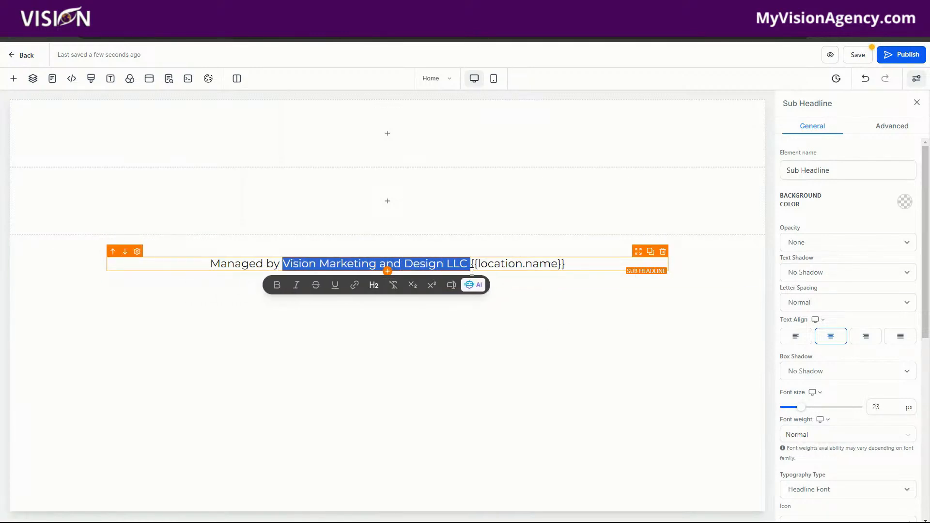
pyautogui.press('BackSpace')
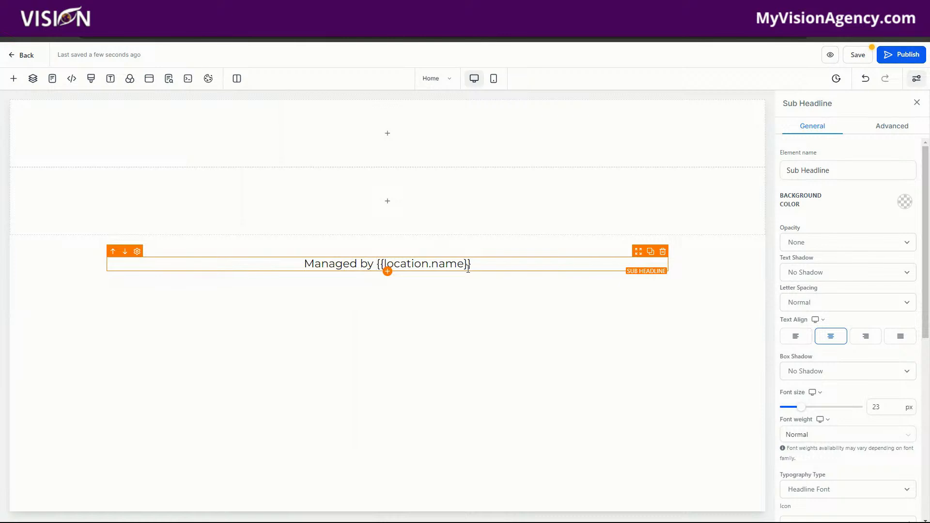
# Step: Give the footer section a black background and set its sub headline text color to white
pyautogui.click(710, 247)
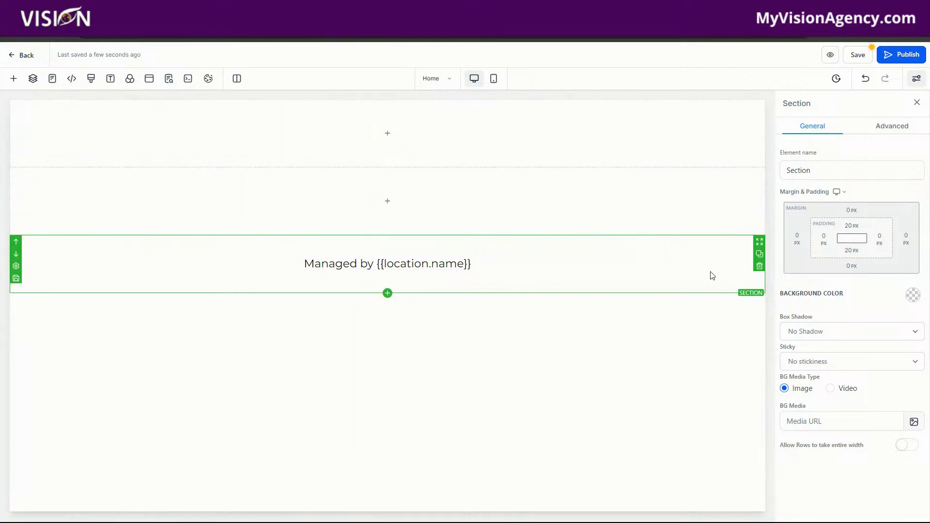
pyautogui.click(913, 299)
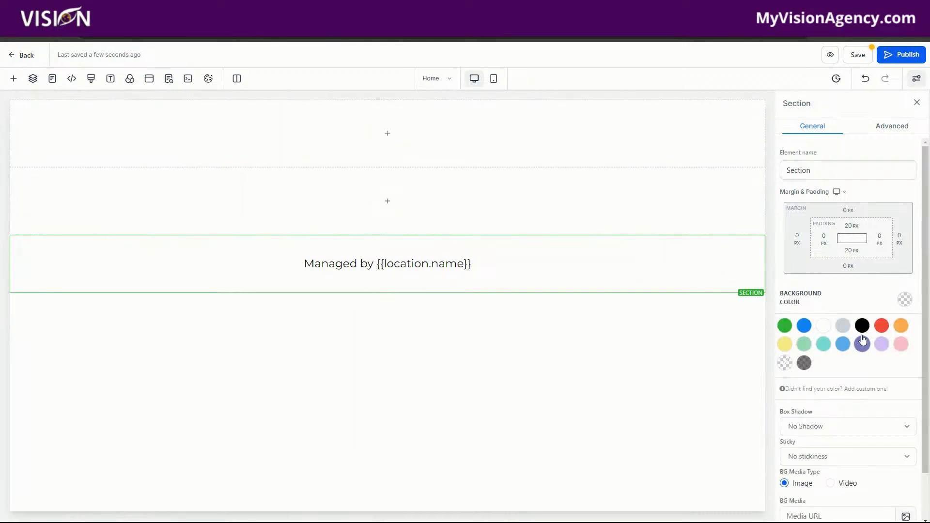
pyautogui.click(862, 326)
pyautogui.click(475, 257)
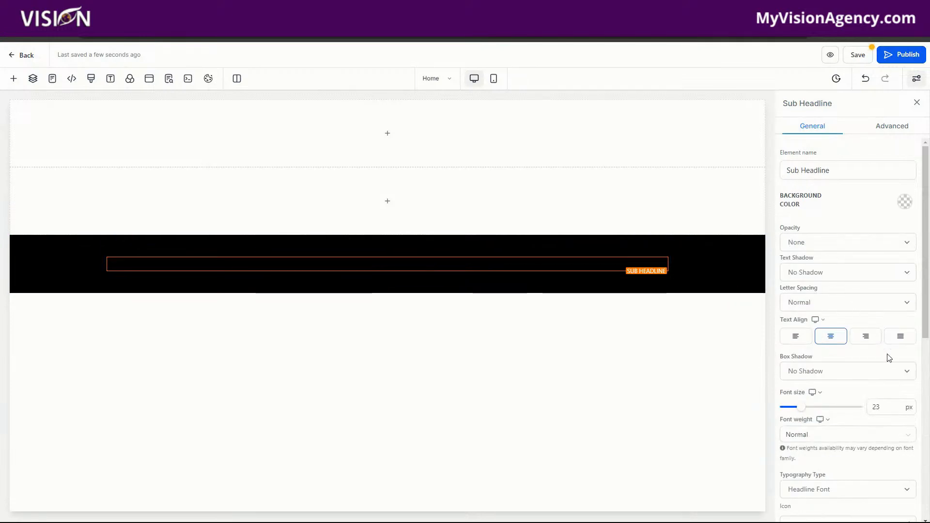
pyautogui.scroll(-7, 891, 353)
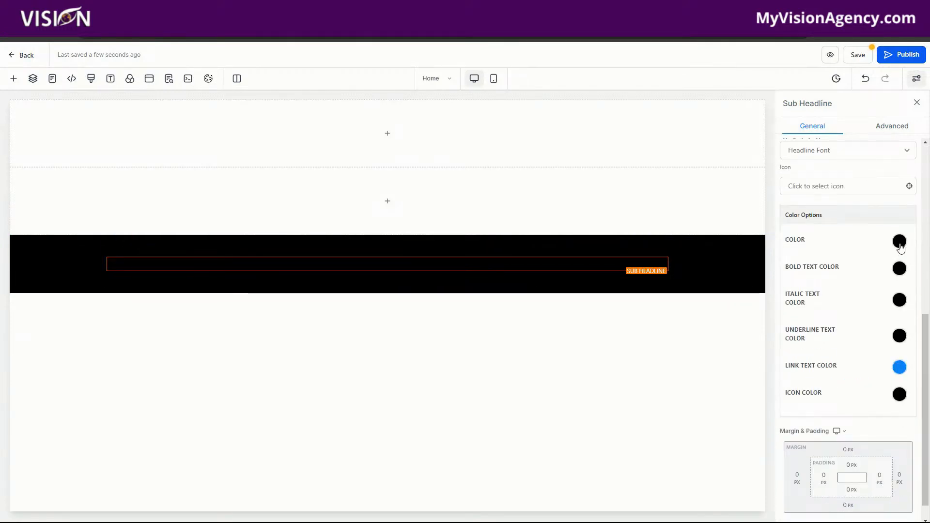
pyautogui.click(900, 247)
pyautogui.click(828, 267)
# Step: Set the first section's background color to black and the second section's to light blue
pyautogui.click(681, 137)
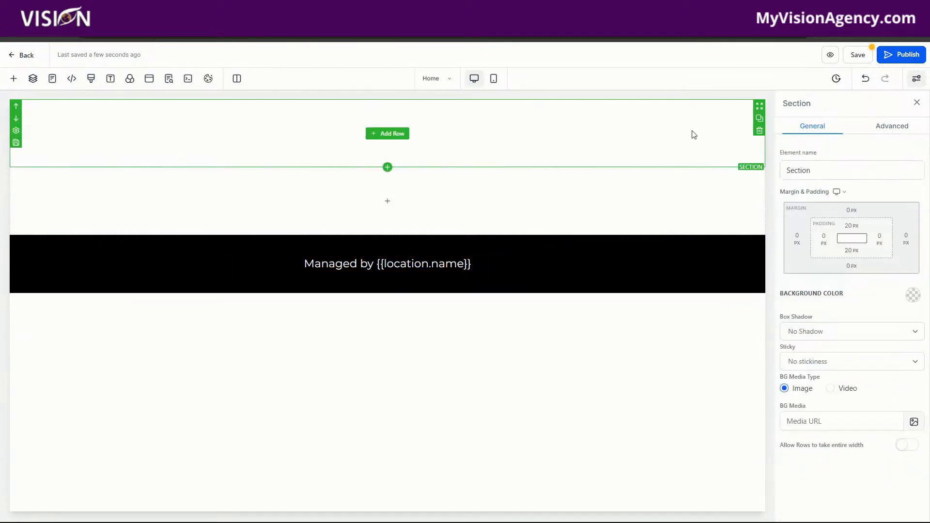
pyautogui.click(913, 295)
pyautogui.click(862, 325)
pyautogui.click(699, 207)
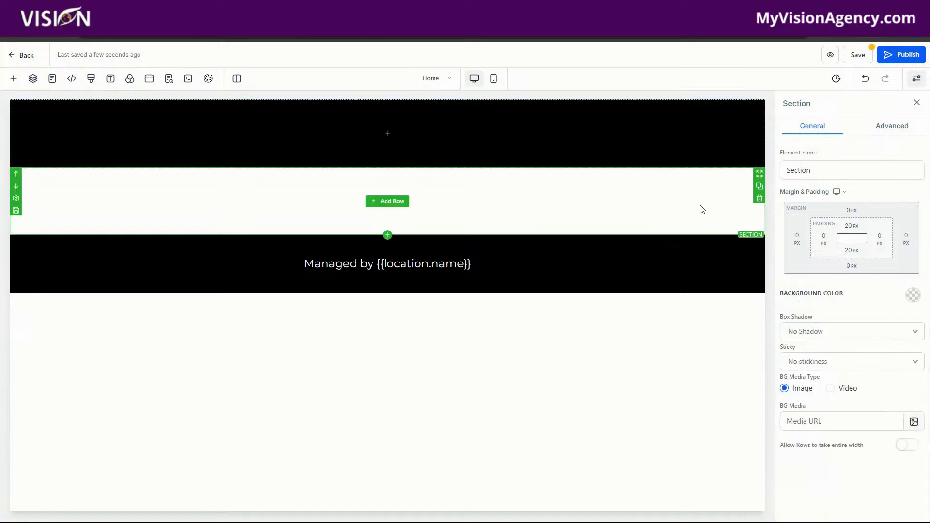
pyautogui.click(913, 295)
pyautogui.click(843, 344)
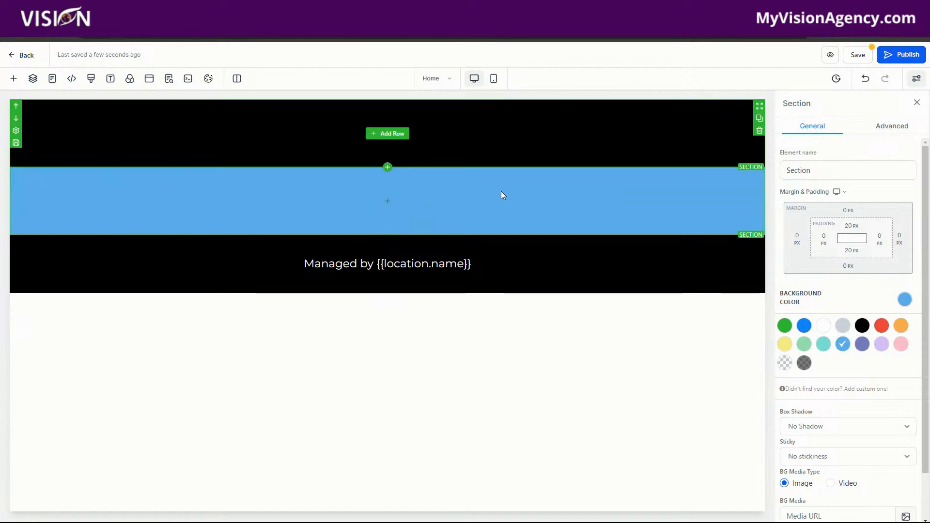
# Step: Add a one-column row to the first black section and place an image element in it
pyautogui.click(397, 139)
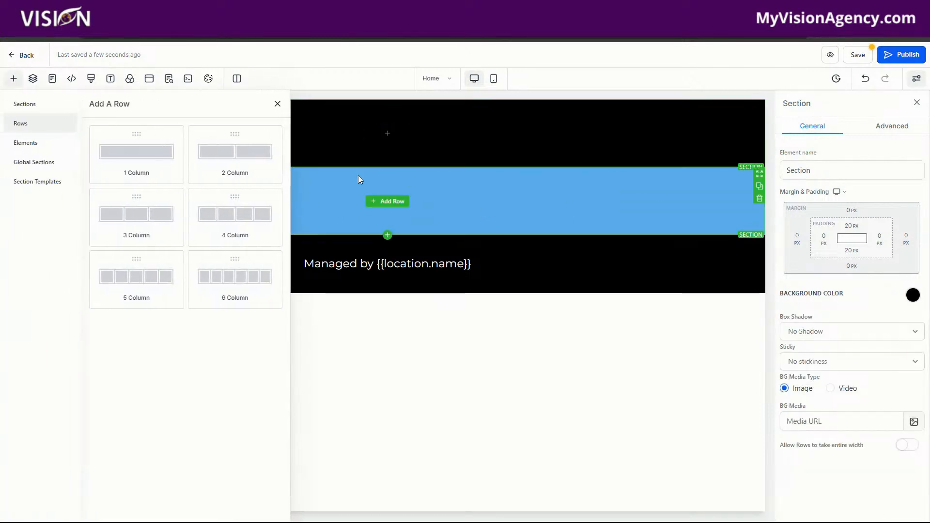
pyautogui.moveTo(144, 152); pyautogui.dragTo(383, 152)
pyautogui.click(388, 146)
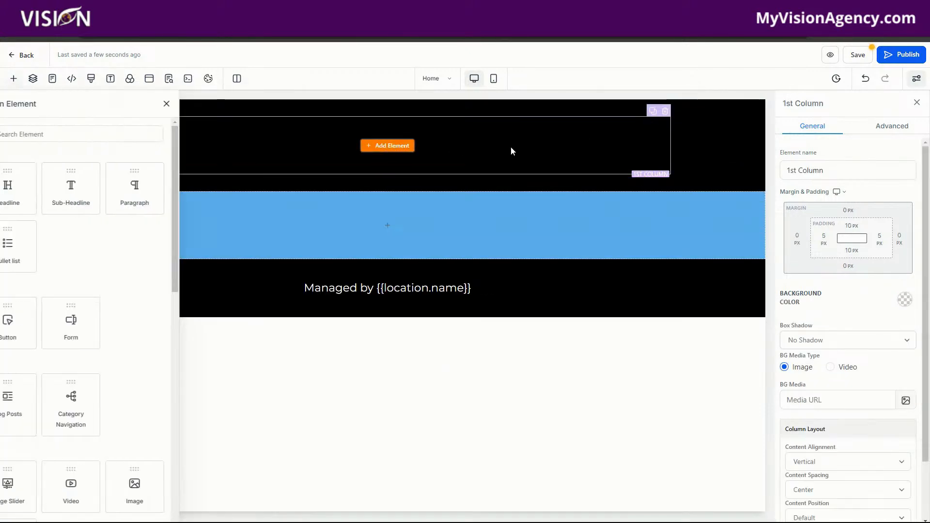
pyautogui.scroll(-3, 235, 376)
pyautogui.moveTo(245, 339); pyautogui.dragTo(392, 158)
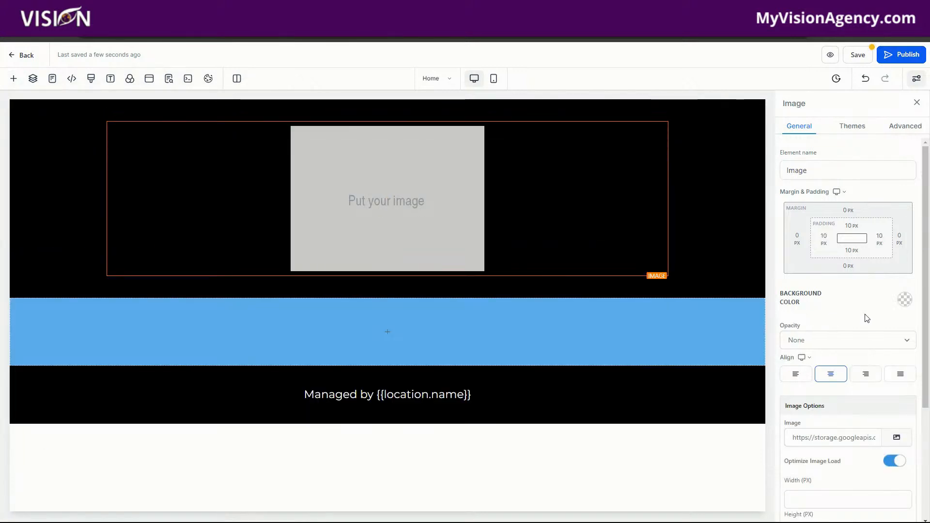
# Step: Set the header image to Vision Logo Transparent.png from the Relocated Item folder of the media library
pyautogui.scroll(-3, 872, 322)
pyautogui.click(899, 294)
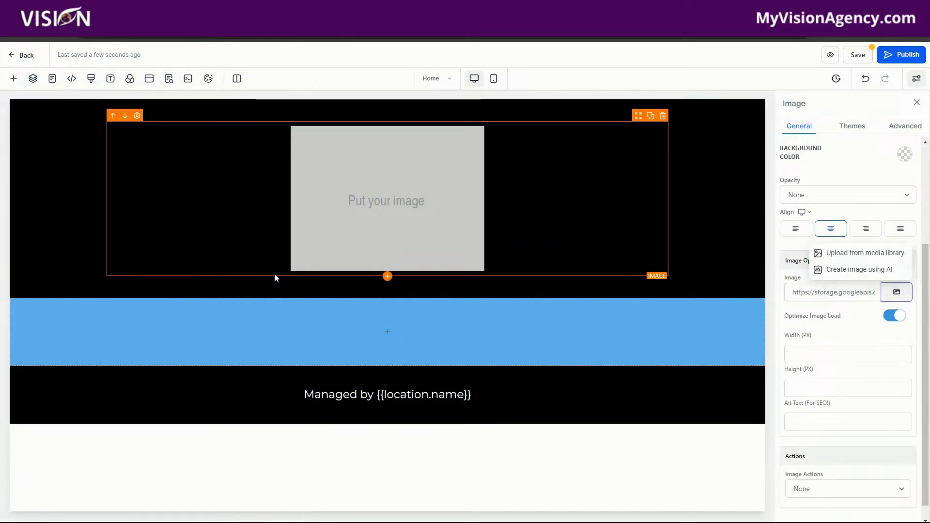
pyautogui.click(849, 257)
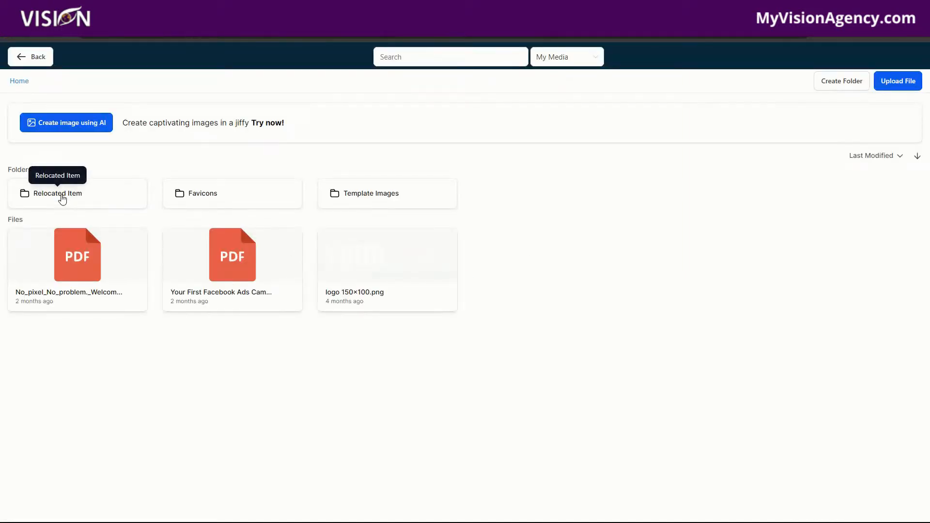
pyautogui.doubleClick(62, 198)
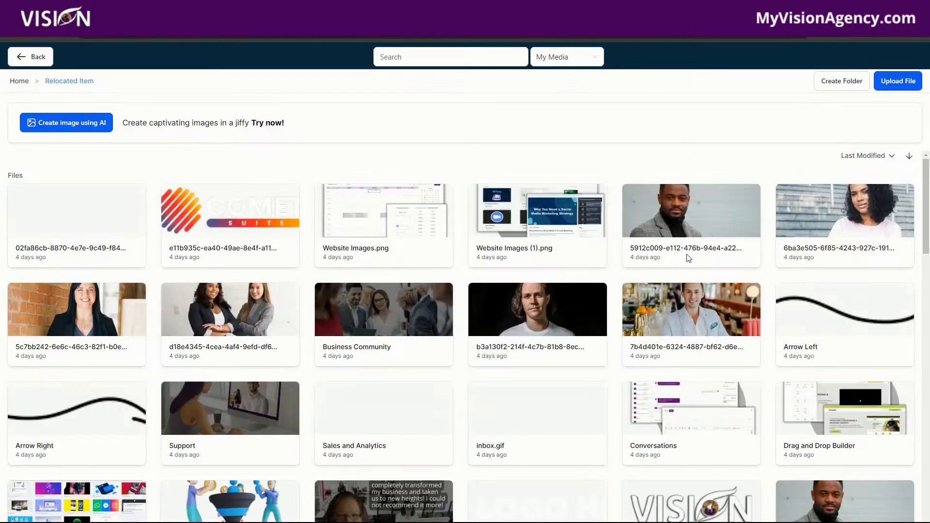
pyautogui.scroll(-5, 695, 276)
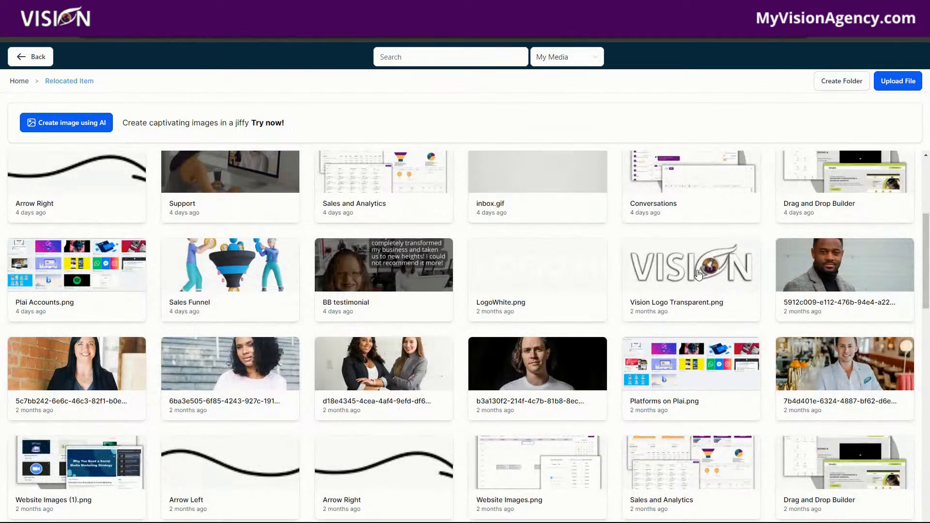
pyautogui.click(701, 284)
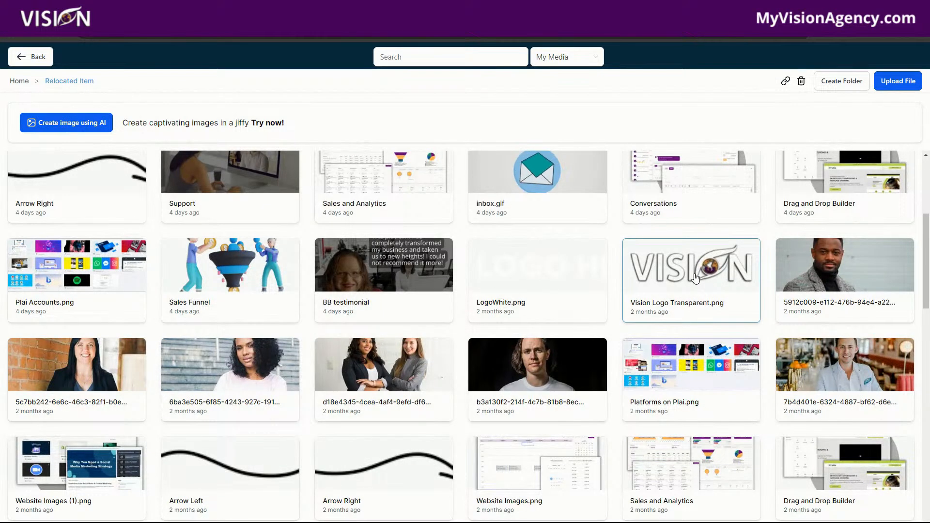
pyautogui.doubleClick(694, 272)
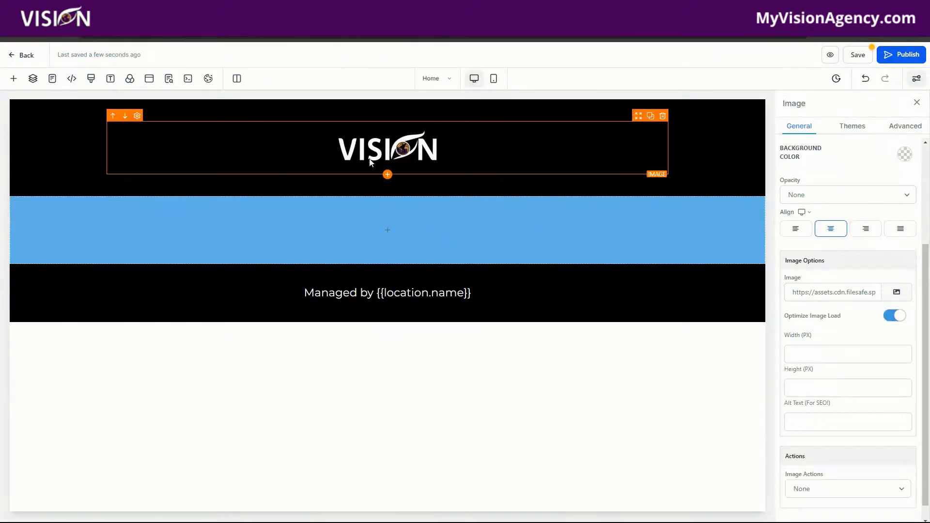
pyautogui.click(387, 229)
pyautogui.moveTo(149, 176); pyautogui.dragTo(359, 237)
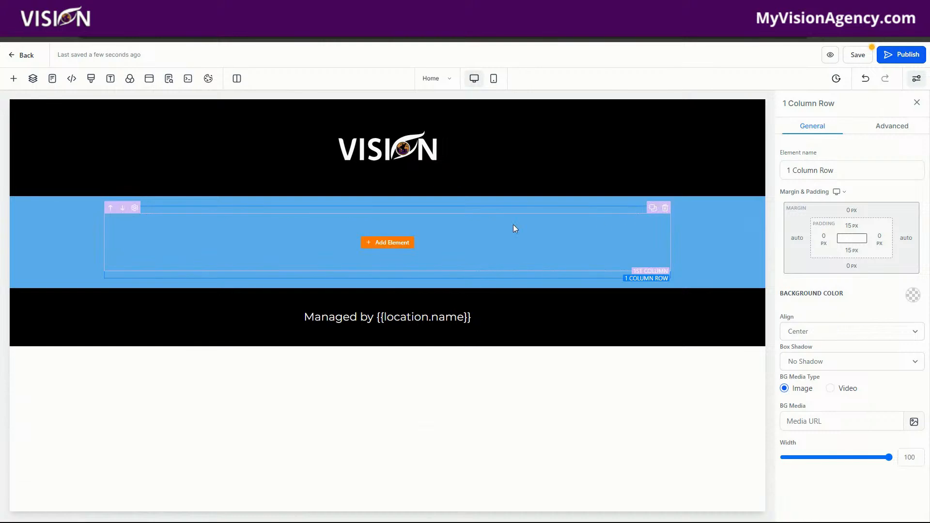
pyautogui.click(653, 208)
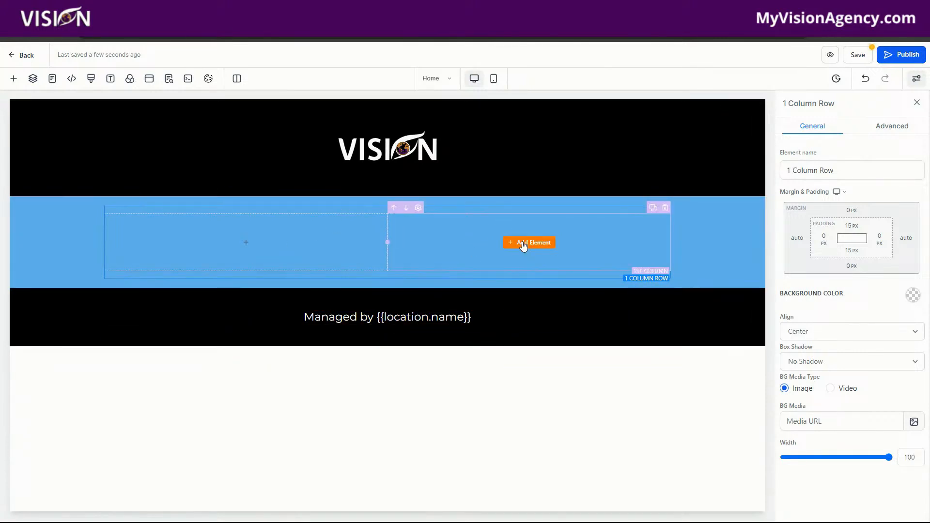
pyautogui.click(665, 208)
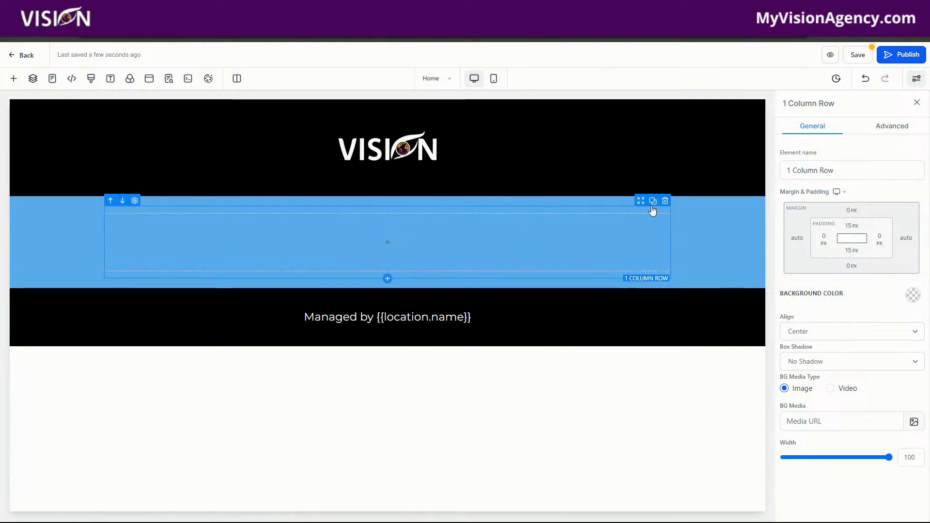
pyautogui.click(665, 201)
# Step: Add a two-column row to the blue section and place a headline, sub headline and paragraph in its first column
pyautogui.click(384, 232)
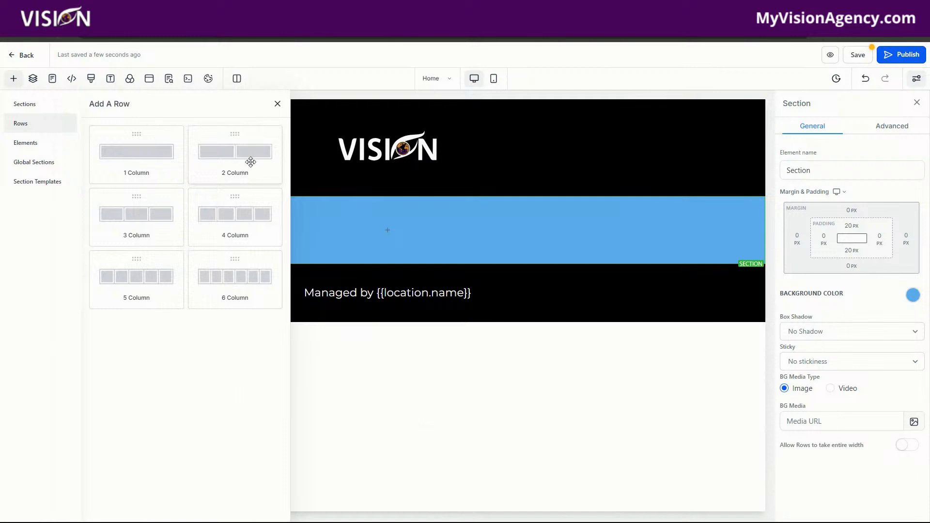
pyautogui.moveTo(250, 162); pyautogui.dragTo(467, 283)
pyautogui.click(243, 248)
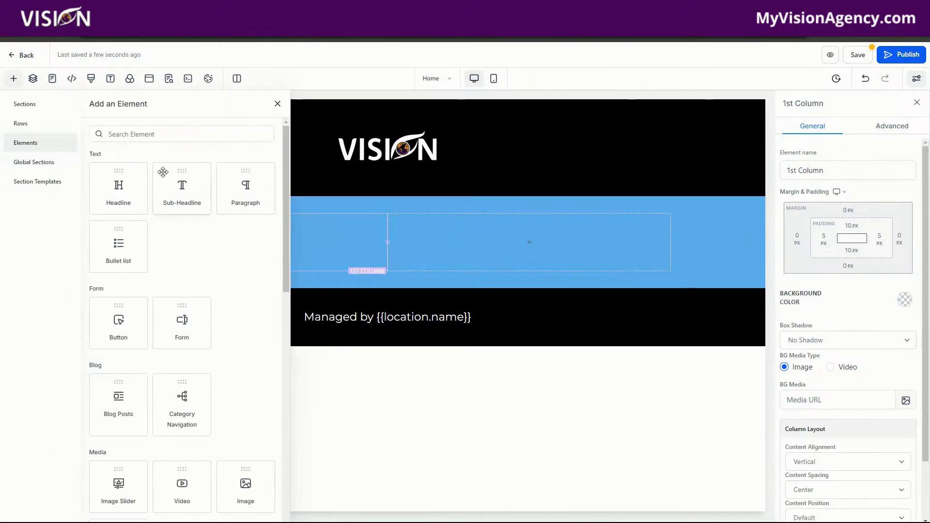
pyautogui.moveTo(124, 191); pyautogui.dragTo(220, 284)
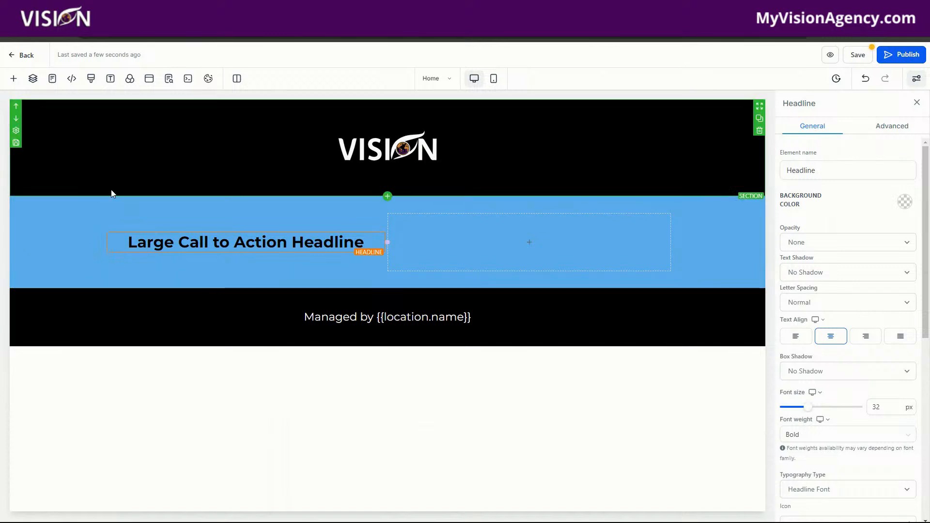
pyautogui.click(246, 252)
pyautogui.moveTo(178, 190); pyautogui.dragTo(240, 257)
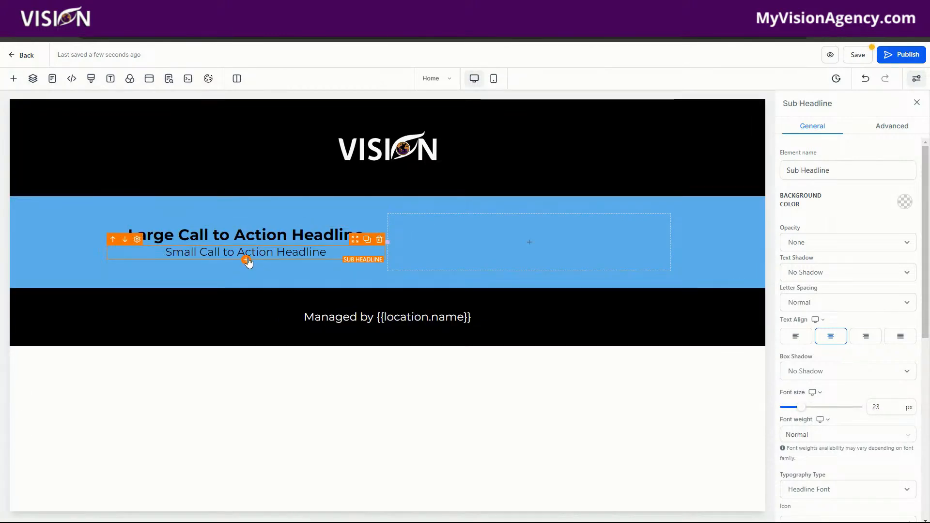
pyautogui.click(248, 262)
pyautogui.moveTo(245, 201); pyautogui.dragTo(252, 280)
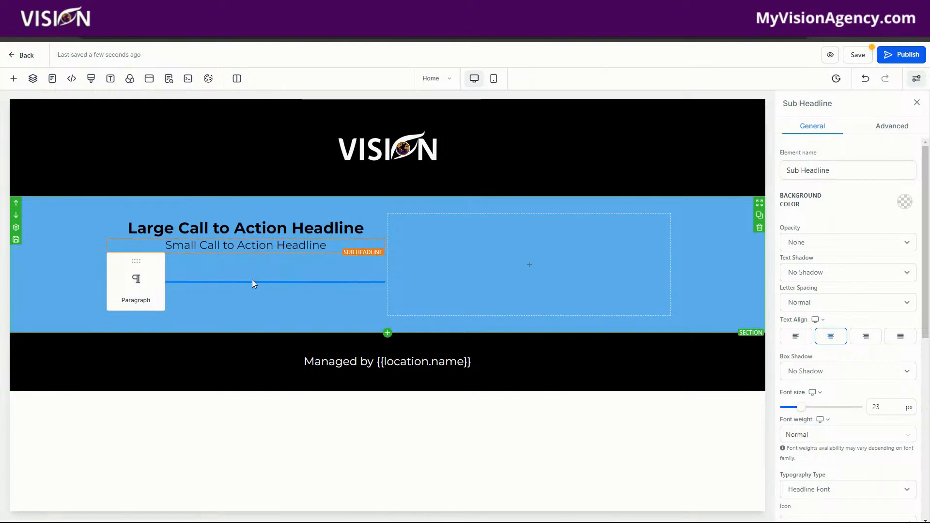
# Step: Place an image element in the second column of the blue section
pyautogui.click(532, 255)
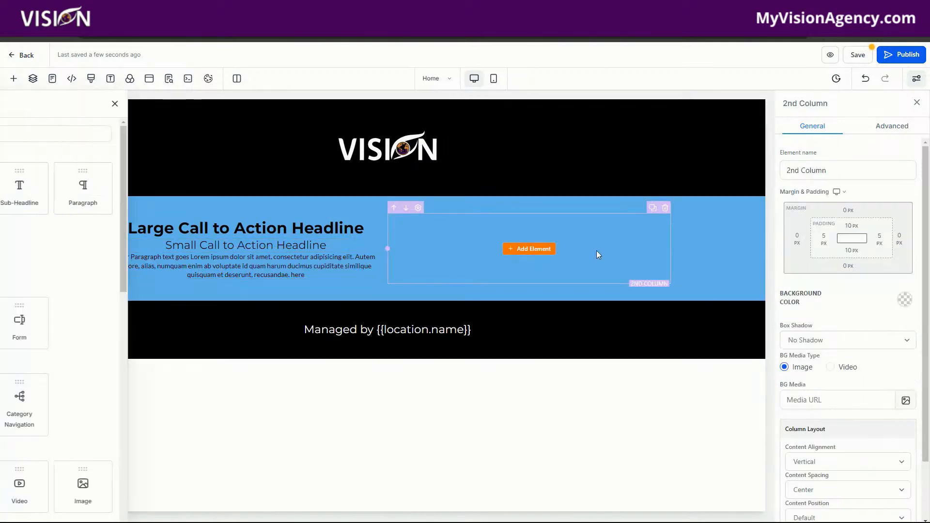
pyautogui.scroll(-3, 256, 383)
pyautogui.moveTo(245, 340); pyautogui.dragTo(536, 255)
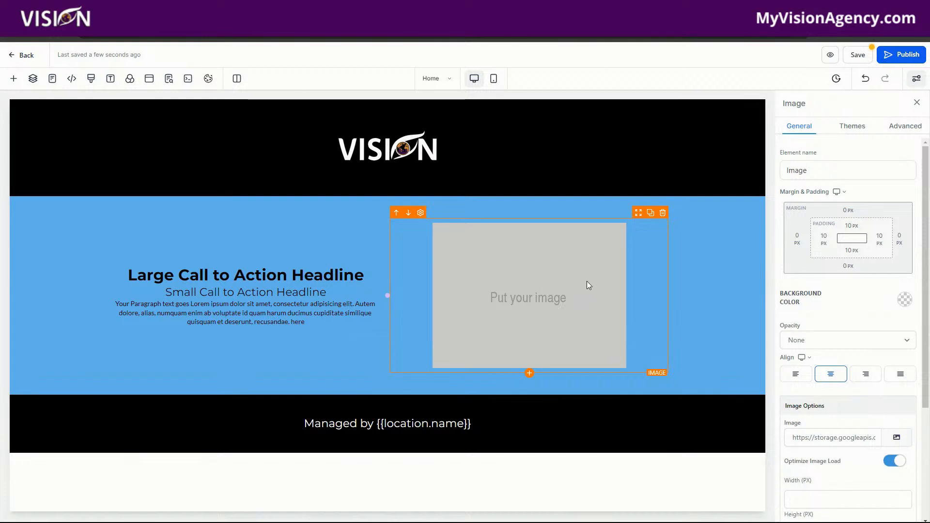
# Step: Upload the Mockup Google Search image from the ebook covers folder to the media library and use it for the second column's image
pyautogui.scroll(-3, 906, 282)
pyautogui.click(898, 278)
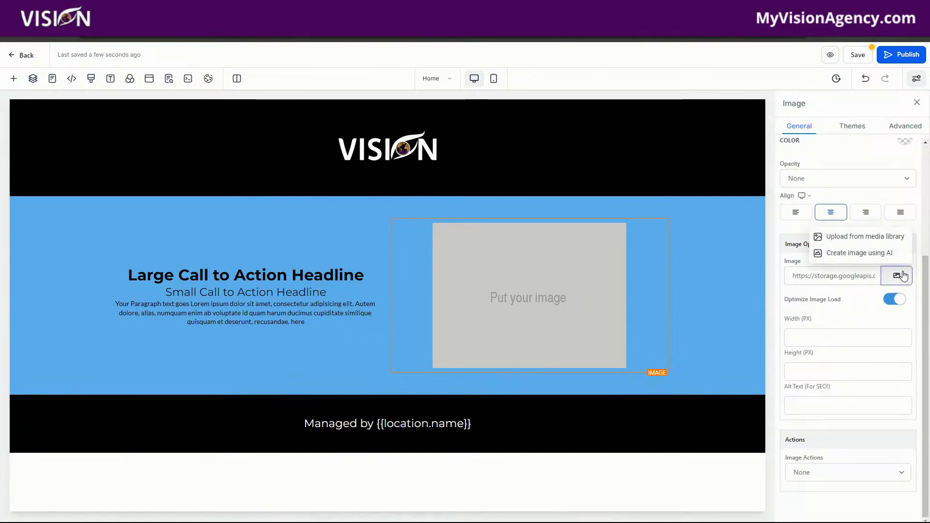
pyautogui.click(885, 239)
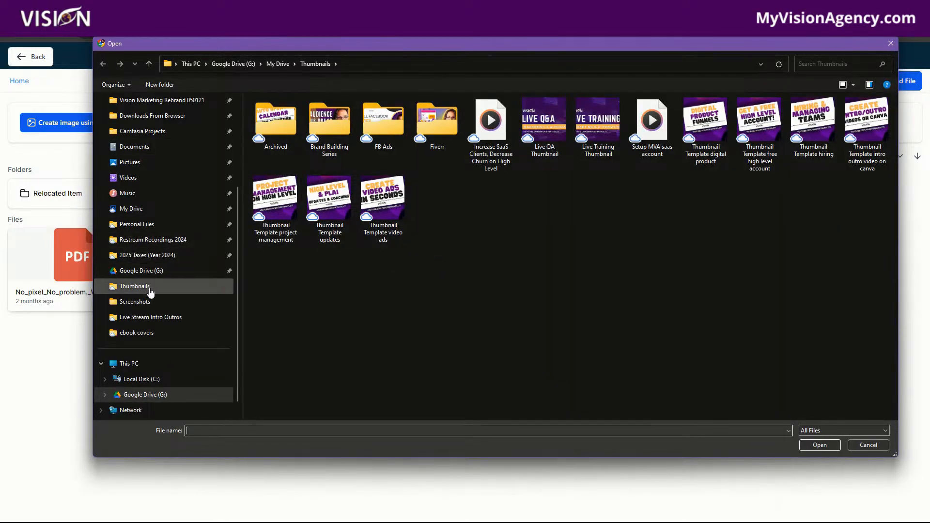
pyautogui.click(138, 332)
pyautogui.click(329, 124)
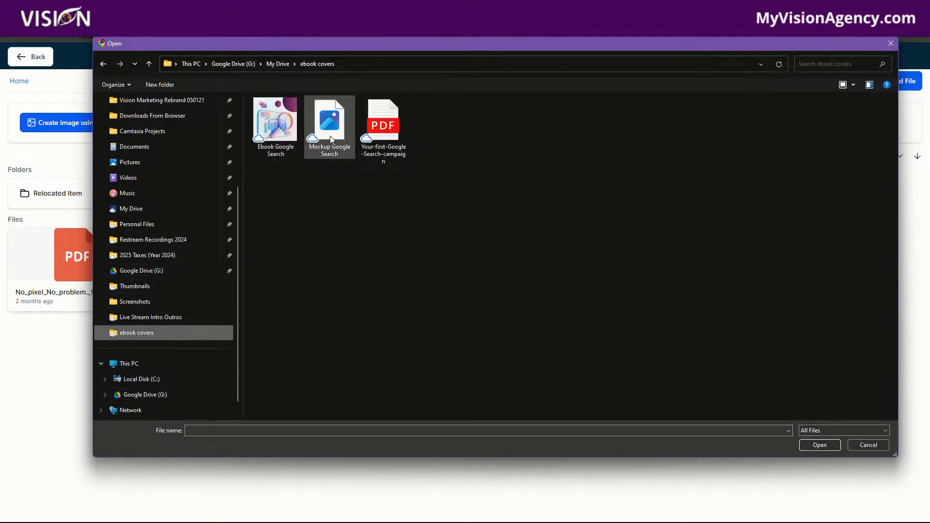
pyautogui.click(819, 445)
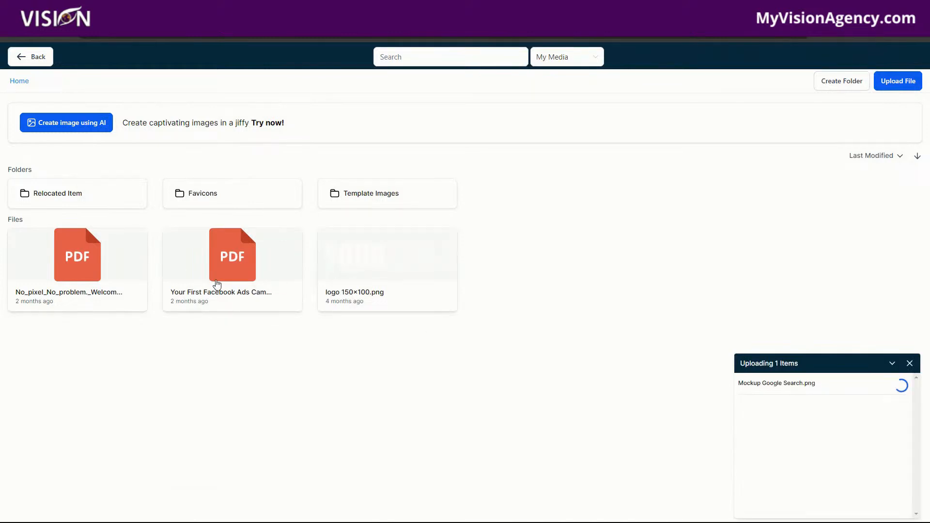
pyautogui.click(88, 261)
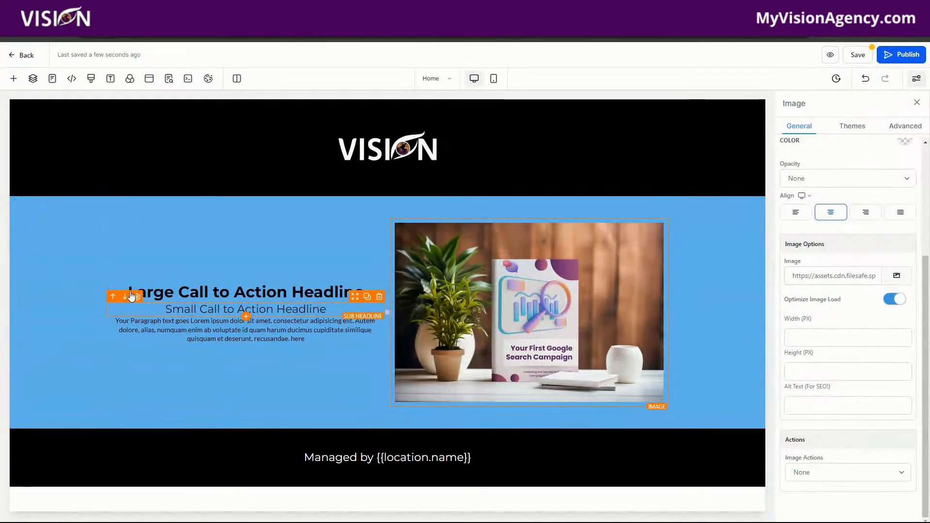
# Step: Replace the blue section's headline text with "Harness The Power of Google Search Campaigns"
pyautogui.moveTo(129, 294); pyautogui.dragTo(366, 295)
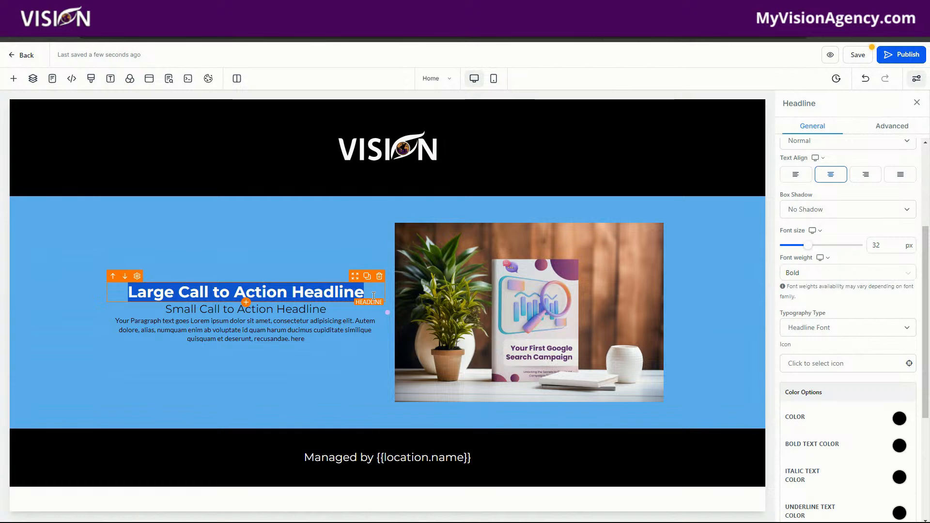
pyautogui.write('Ha')
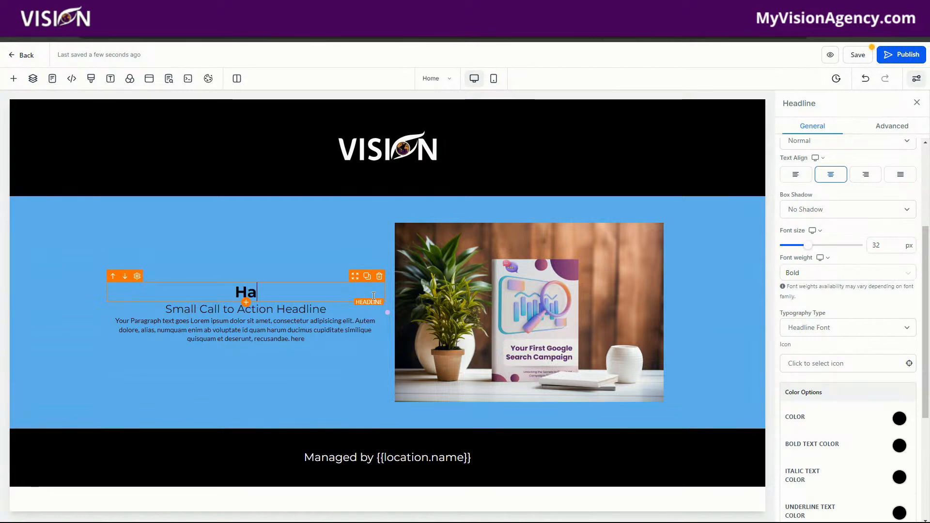
pyautogui.press('BackSpace')
pyautogui.press('BackSpace')
pyautogui.write('rness T')
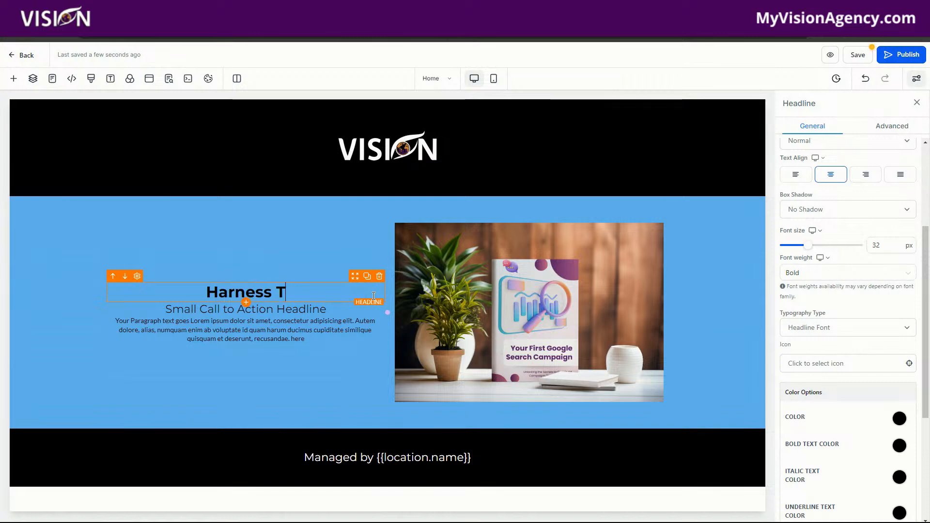
pyautogui.write('he Pwer')
pyautogui.press('BackSpace')
pyautogui.press('BackSpace')
pyautogui.press('BackSpace')
pyautogui.write('ower ')
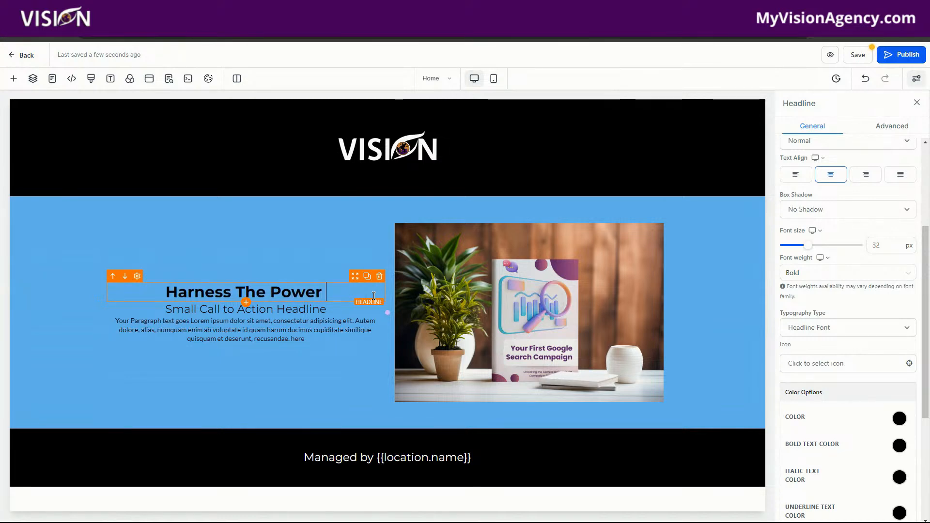
pyautogui.write('of Google')
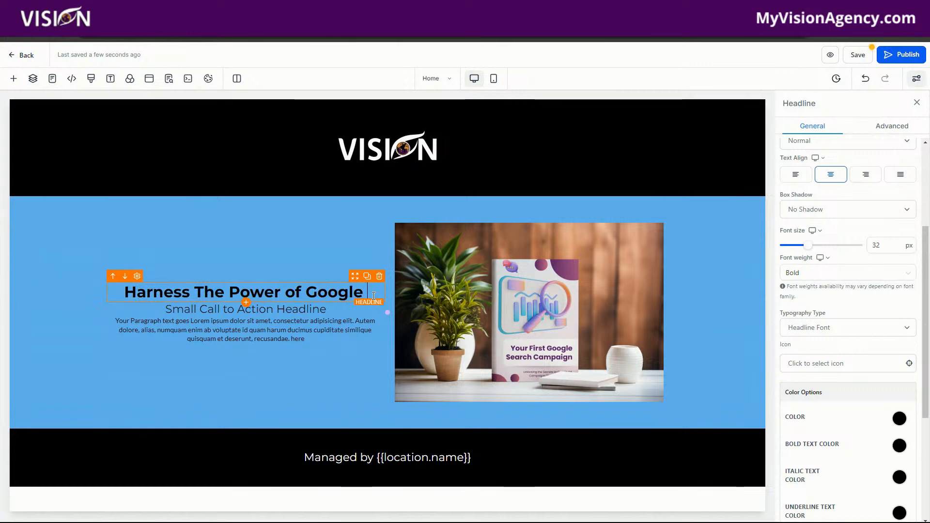
pyautogui.write(' Search Cam')
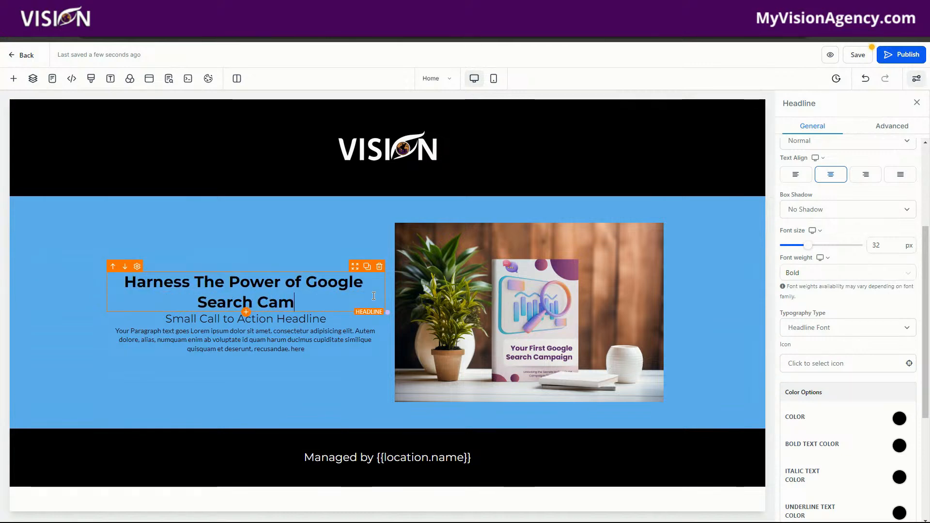
pyautogui.write('psigns')
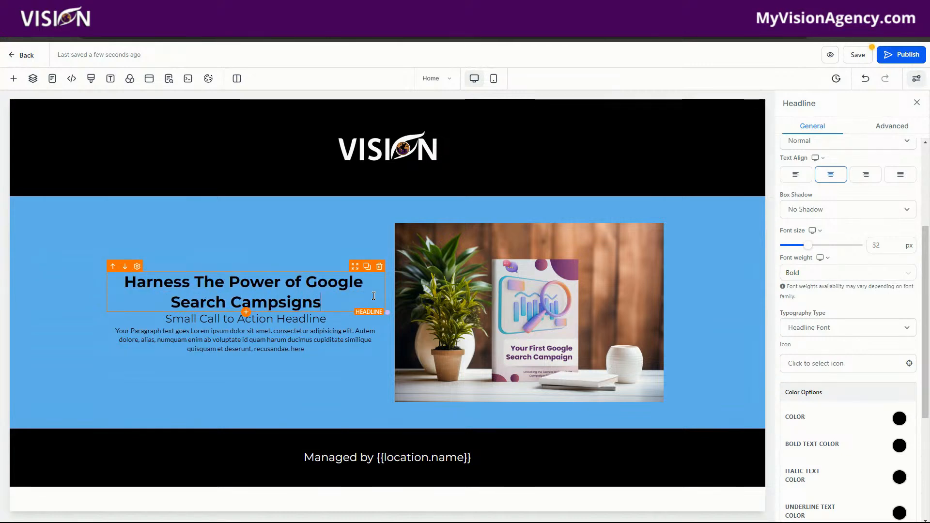
pyautogui.press('BackSpace')
pyautogui.press('BackSpace')
pyautogui.press('BackSpace')
pyautogui.press('BackSpace')
pyautogui.press('BackSpace')
pyautogui.write('aigns')
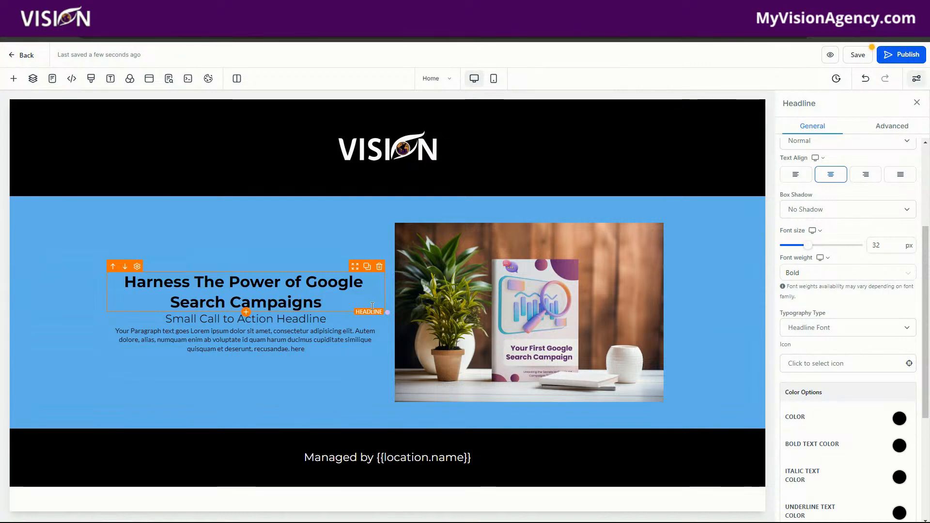
# Step: Replace the sub headline text with "DOWNLOAD: FREE BEGINNER'S GUIDE"
pyautogui.click(327, 319)
pyautogui.moveTo(327, 319); pyautogui.dragTo(161, 320)
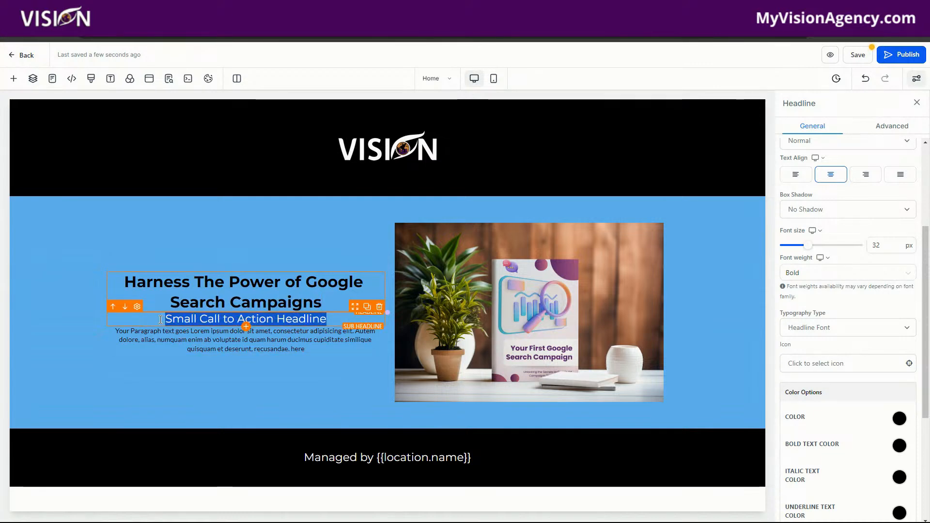
pyautogui.write('FREE BEGINNERS')
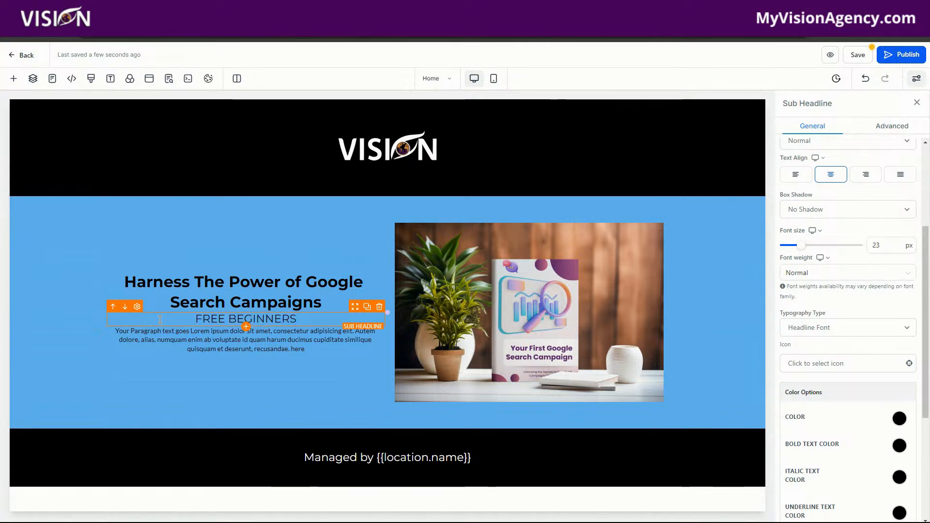
pyautogui.press('BackSpace')
pyautogui.write("' SGU")
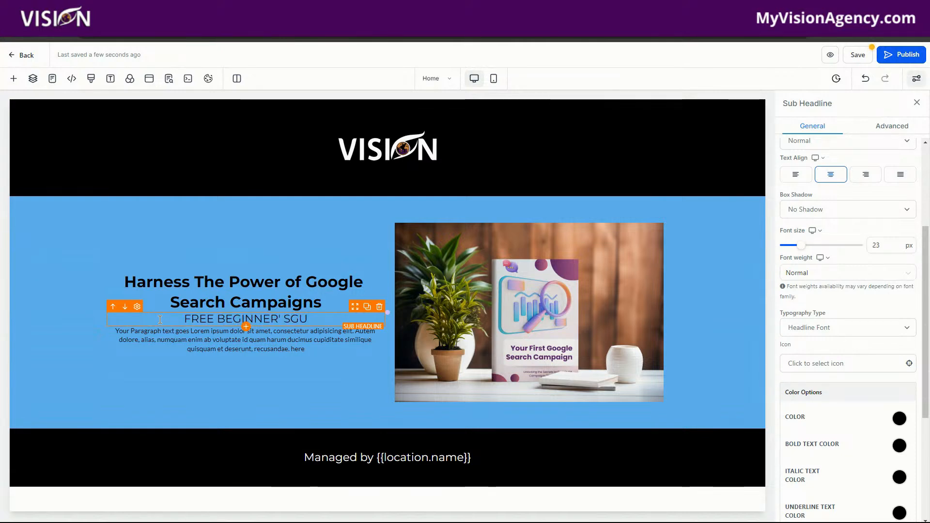
pyautogui.press('BackSpace')
pyautogui.press('BackSpace')
pyautogui.press('BackSpace')
pyautogui.press('BackSpace')
pyautogui.write('S GUIDE')
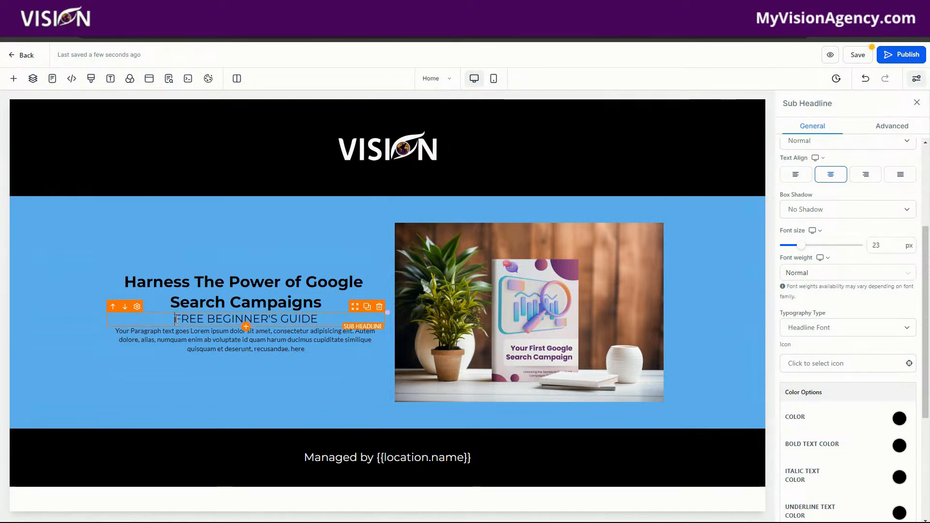
pyautogui.click(176, 320)
pyautogui.write('DOWNLOAD')
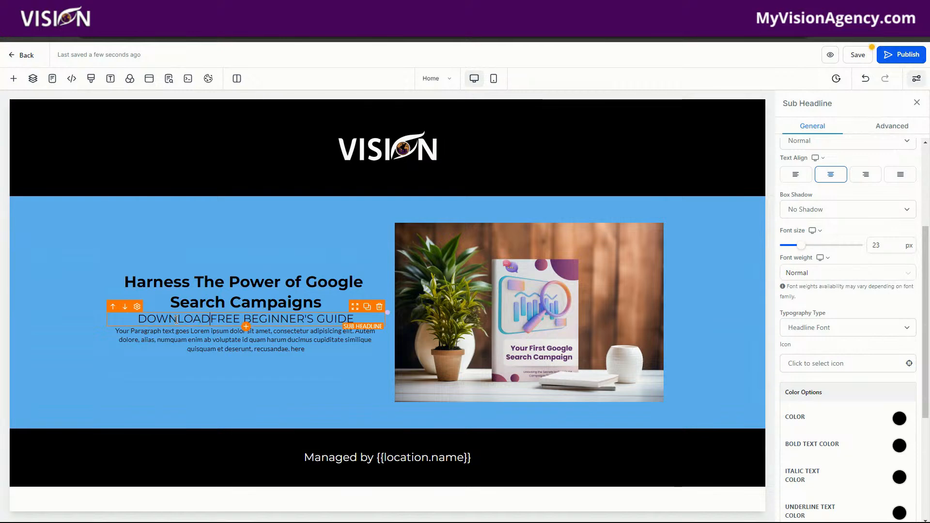
pyautogui.write(':')
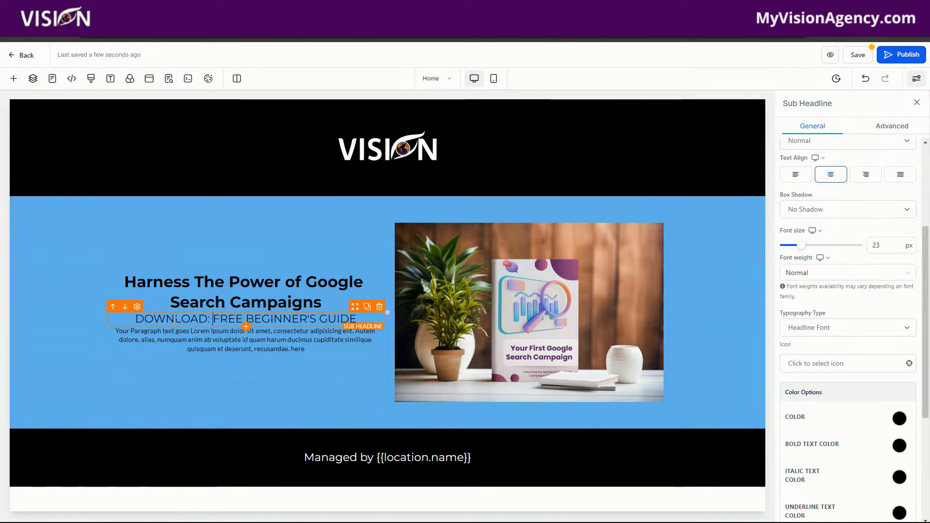
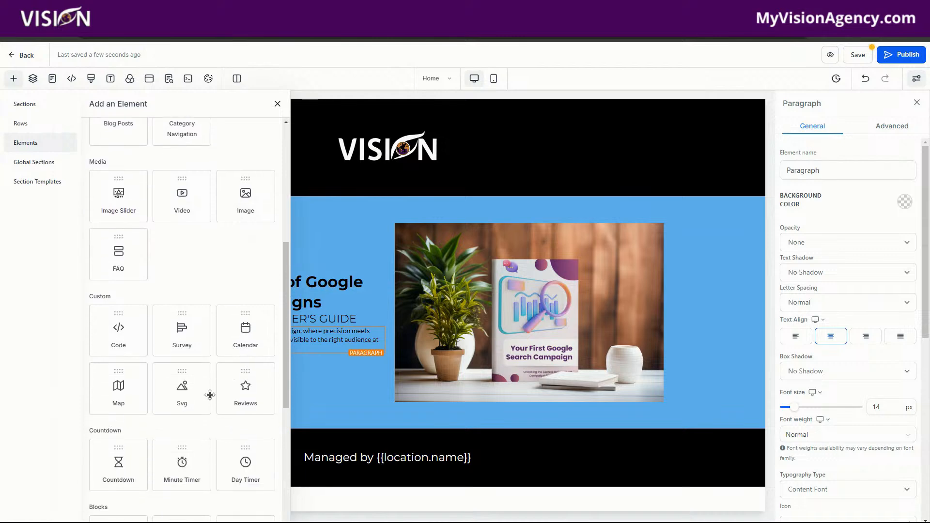
# Step: Add a button element below the paragraph in the first column of the blue section
pyautogui.scroll(-2, 128, 363)
pyautogui.scroll(-4, 197, 366)
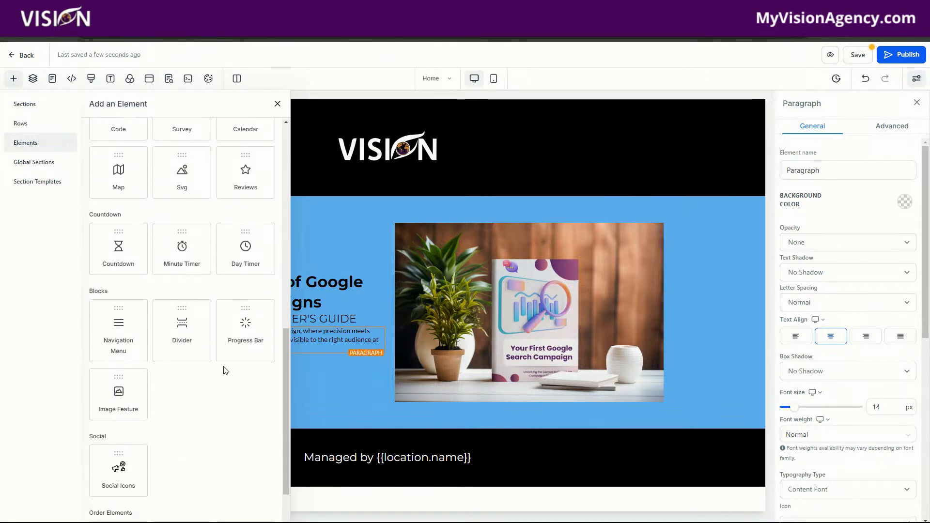
pyautogui.scroll(10, 235, 378)
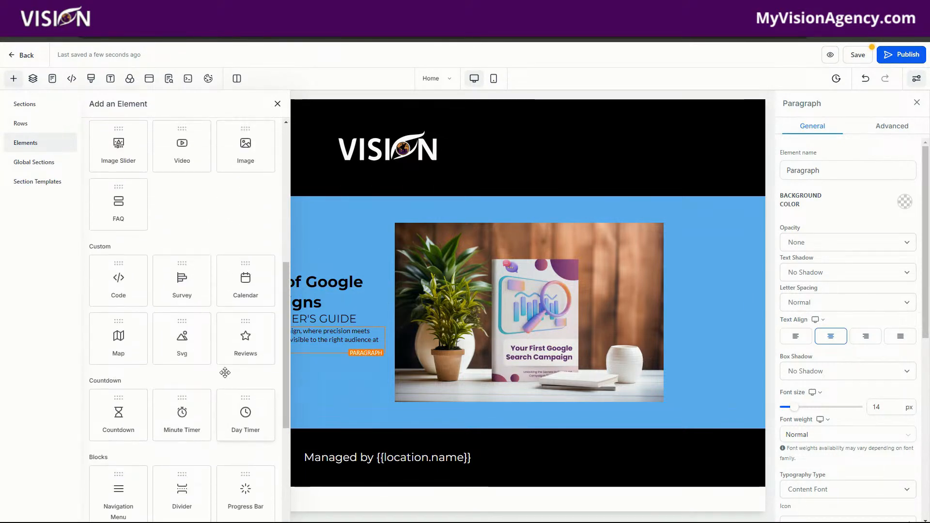
pyautogui.scroll(3, 219, 359)
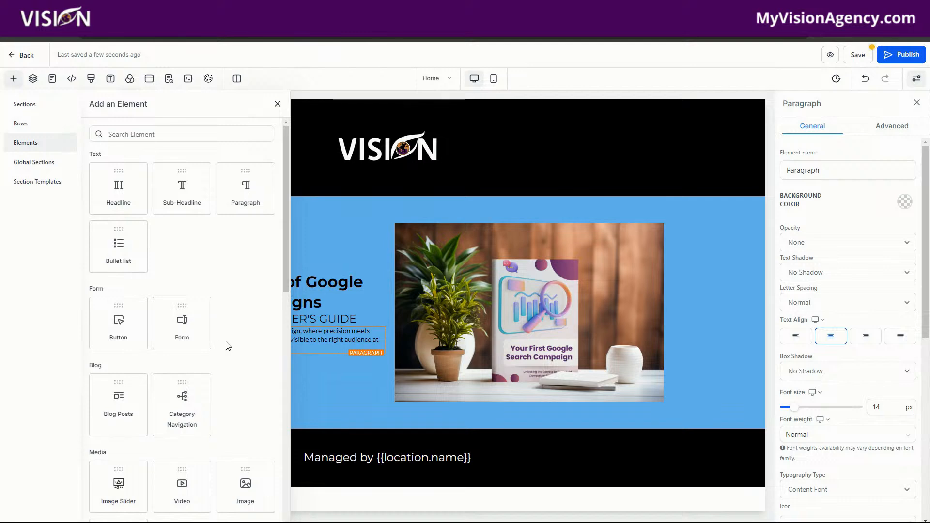
pyautogui.moveTo(118, 321); pyautogui.dragTo(328, 374)
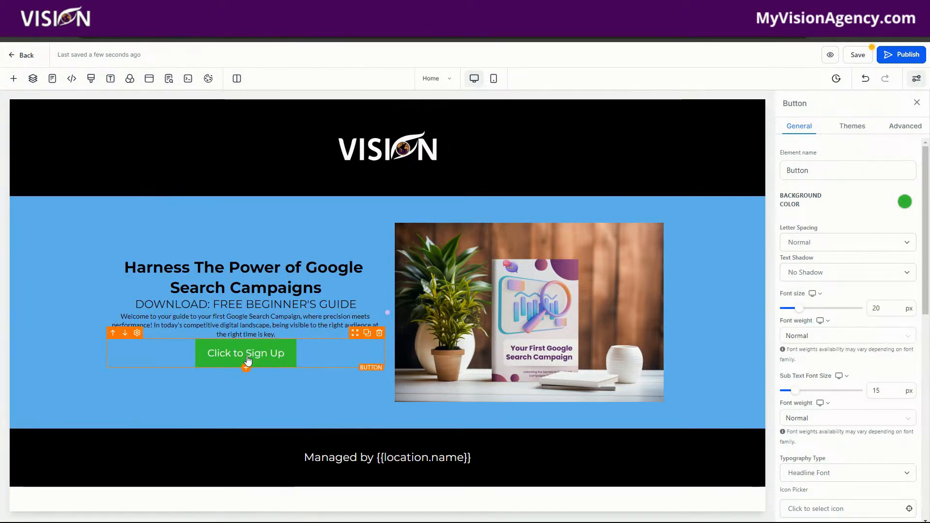
# Step: Set the sign-up button's background color to light yellow and its text color to black
pyautogui.click(904, 203)
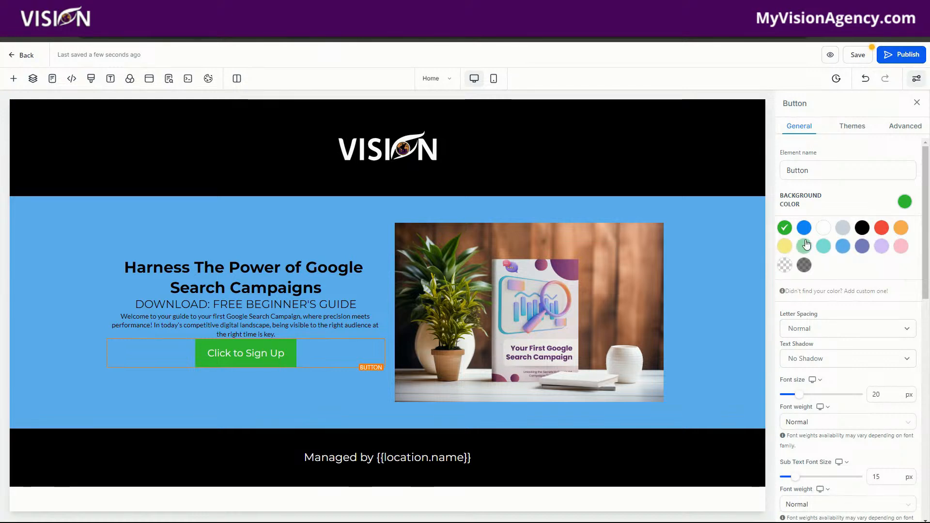
pyautogui.click(785, 246)
pyautogui.scroll(-10, 857, 421)
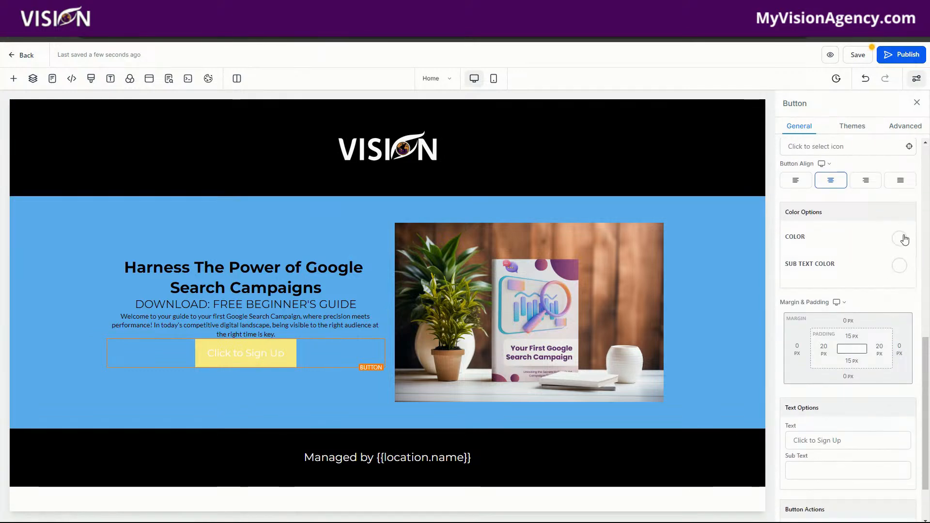
pyautogui.click(900, 238)
pyautogui.click(867, 260)
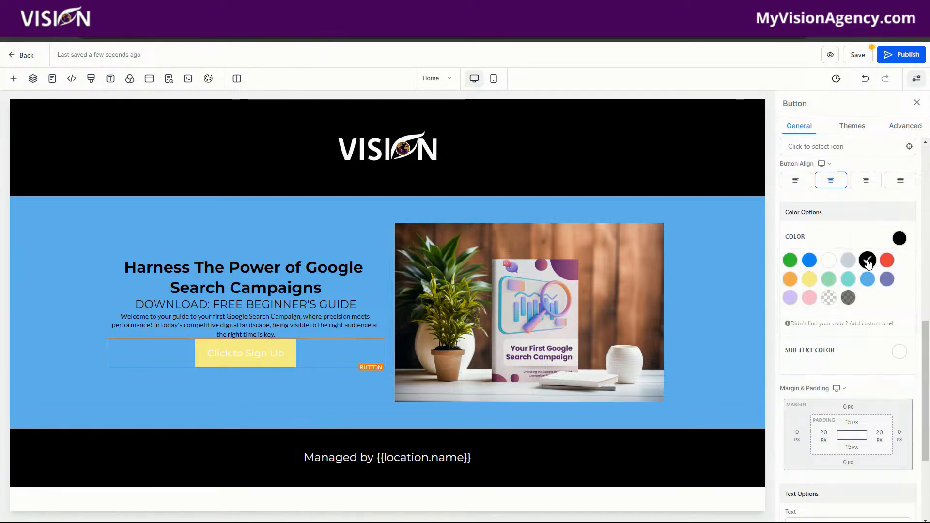
pyautogui.scroll(5, 849, 390)
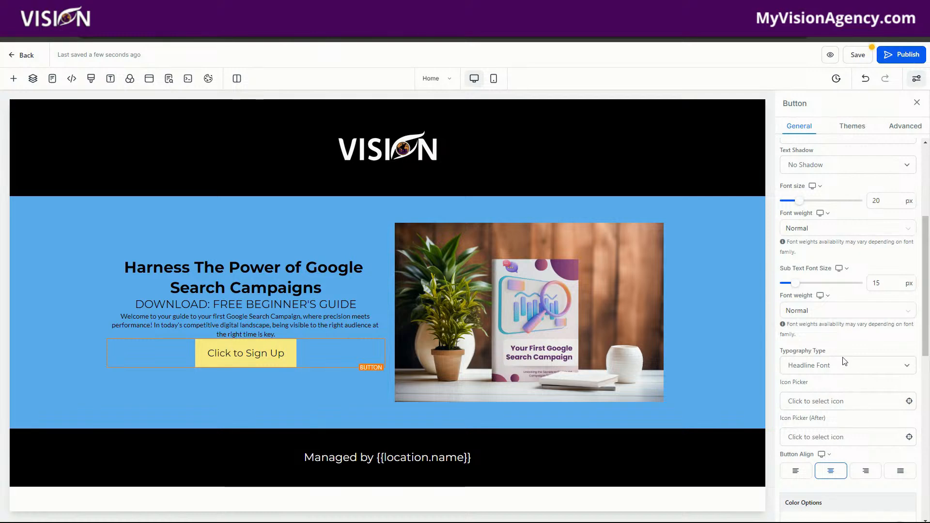
pyautogui.scroll(5, 843, 377)
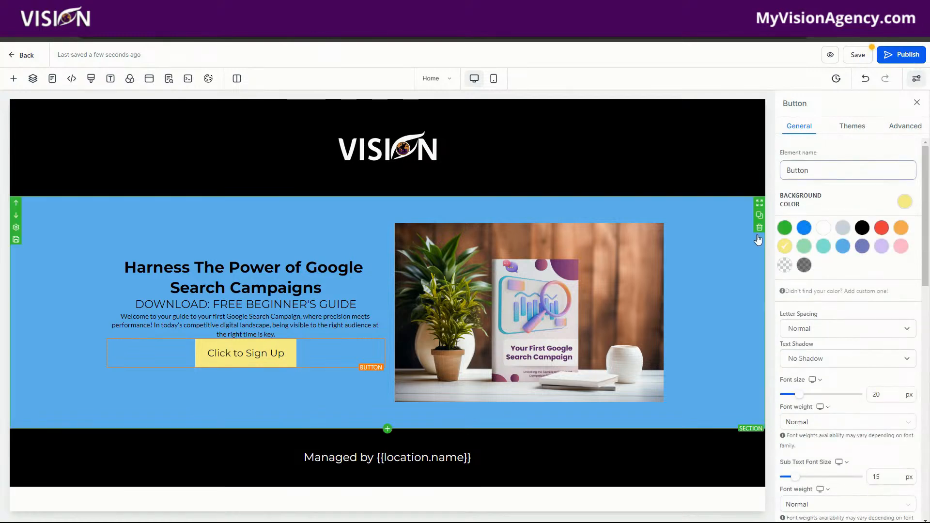
# Step: Change the button's text to "DOWNLOAD: FREE GUIDE"
pyautogui.scroll(-4, 823, 454)
pyautogui.scroll(-8, 865, 456)
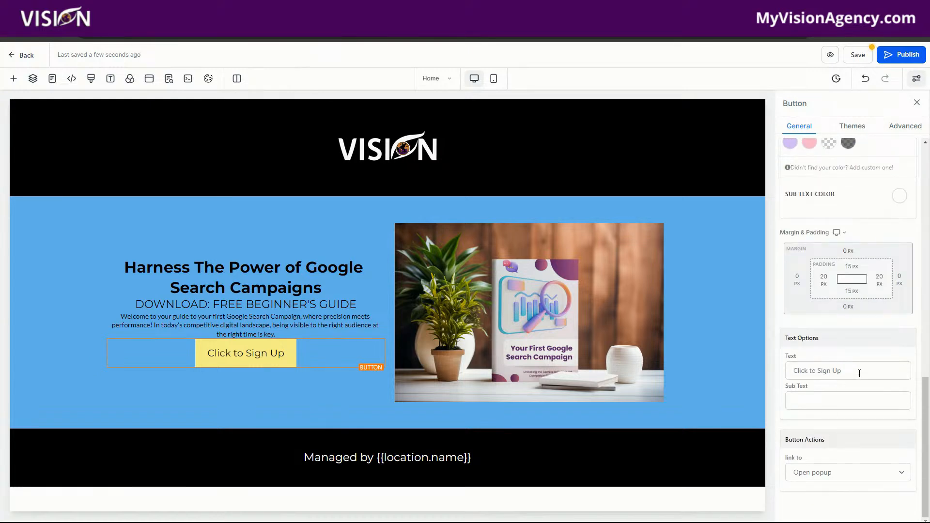
pyautogui.moveTo(858, 373); pyautogui.dragTo(792, 356)
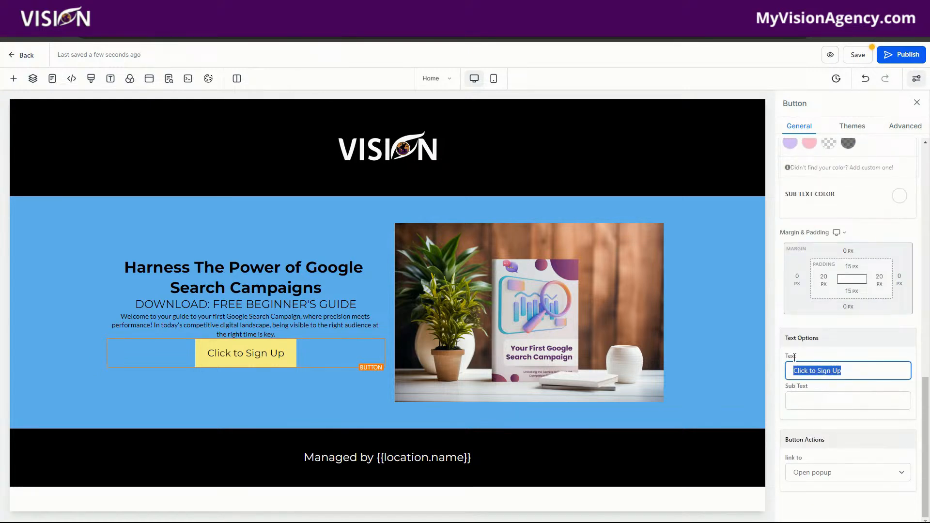
pyautogui.write('DOWNLOAD: FREE GUIDE')
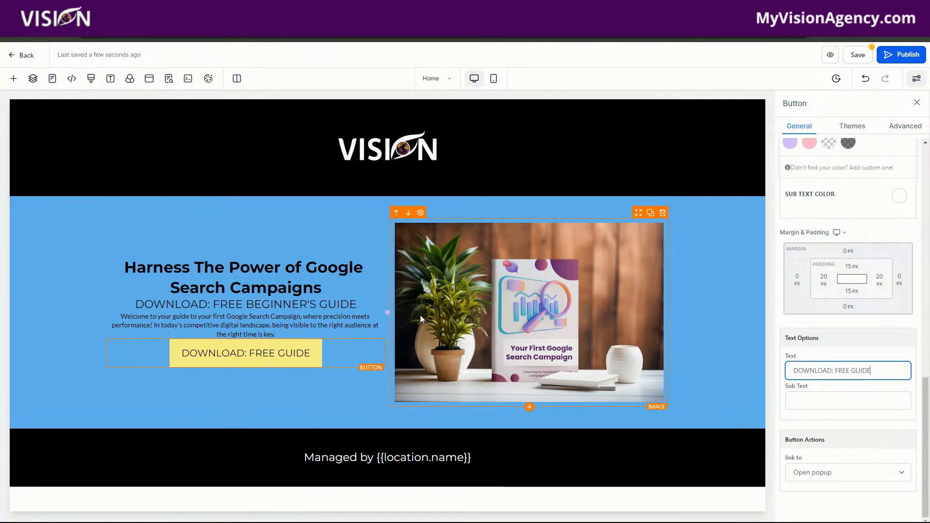
# Step: Give the download button a top margin of 20 px to separate it from the paragraph
pyautogui.click(905, 126)
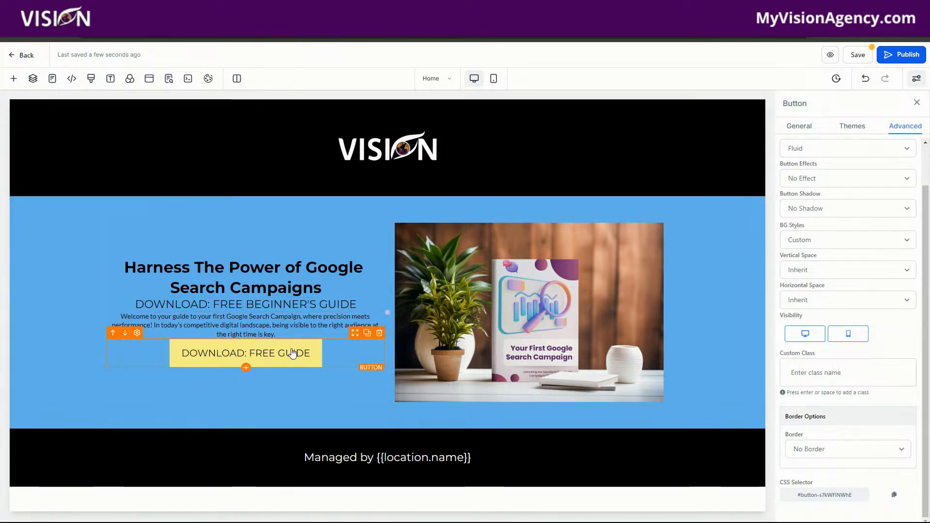
pyautogui.click(794, 127)
pyautogui.scroll(-10, 869, 353)
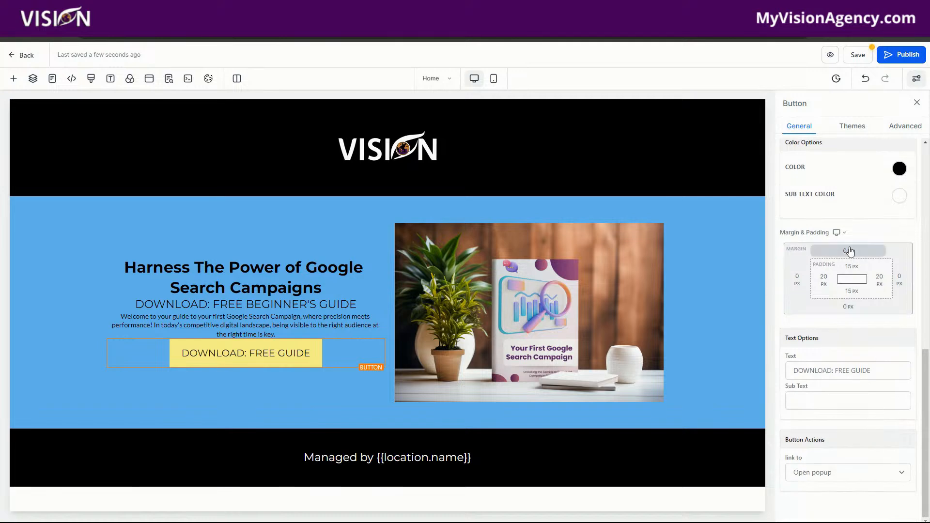
pyautogui.click(848, 251)
pyautogui.click(794, 311)
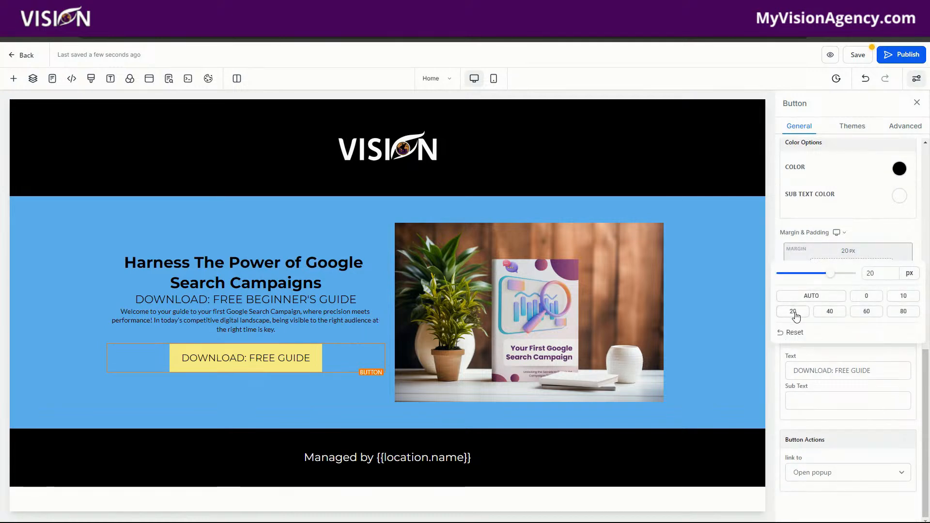
pyautogui.click(267, 264)
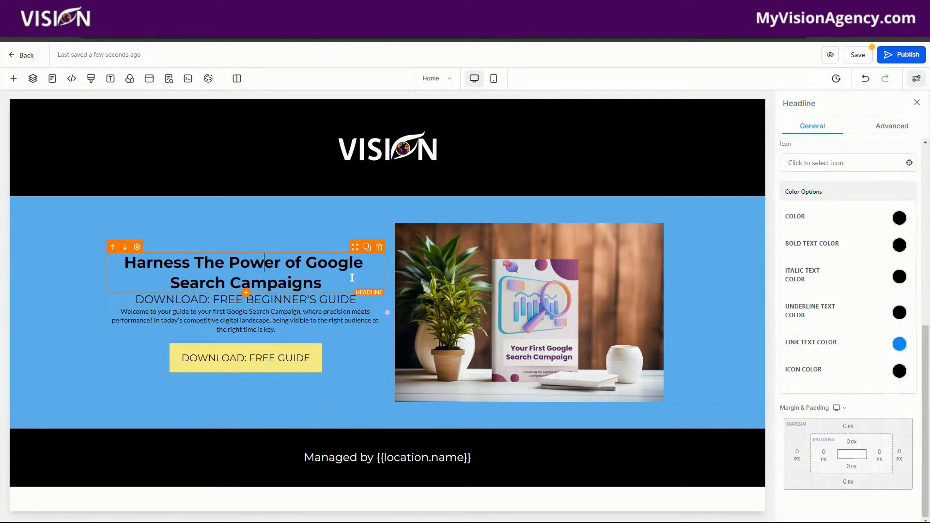
pyautogui.click(712, 325)
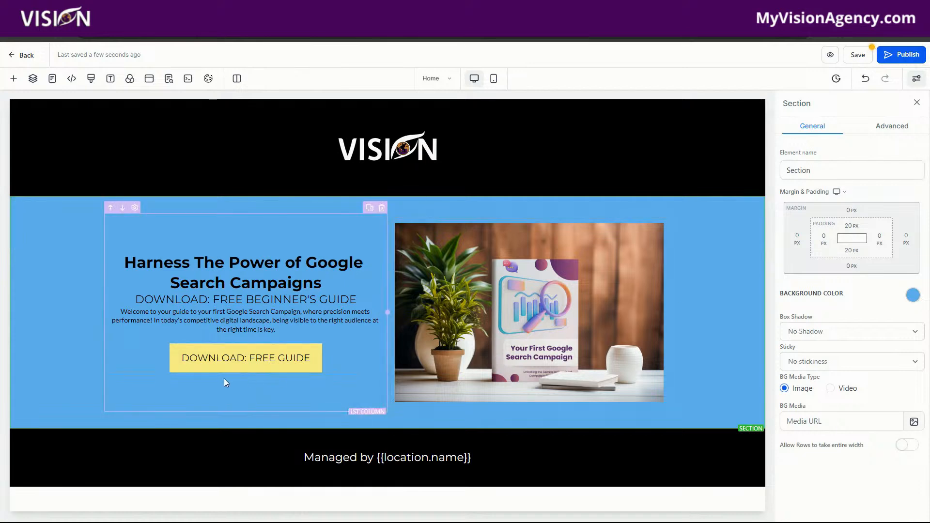
# Step: Check the download button's link action and open the page's popup for editing
pyautogui.click(217, 366)
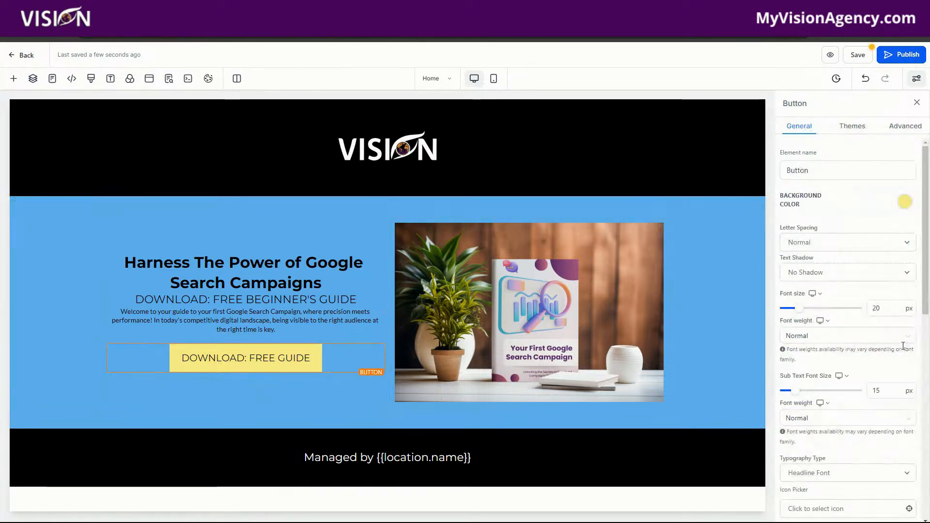
pyautogui.scroll(-10, 832, 478)
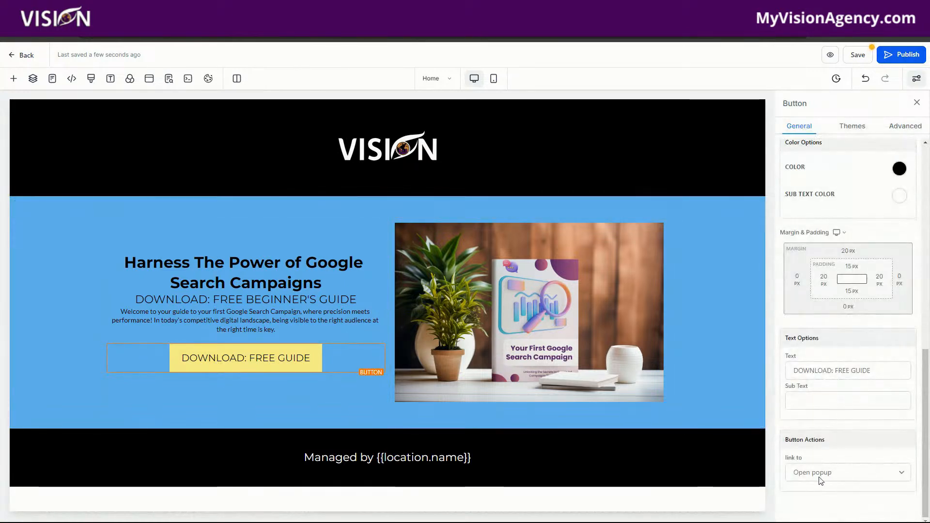
pyautogui.click(149, 80)
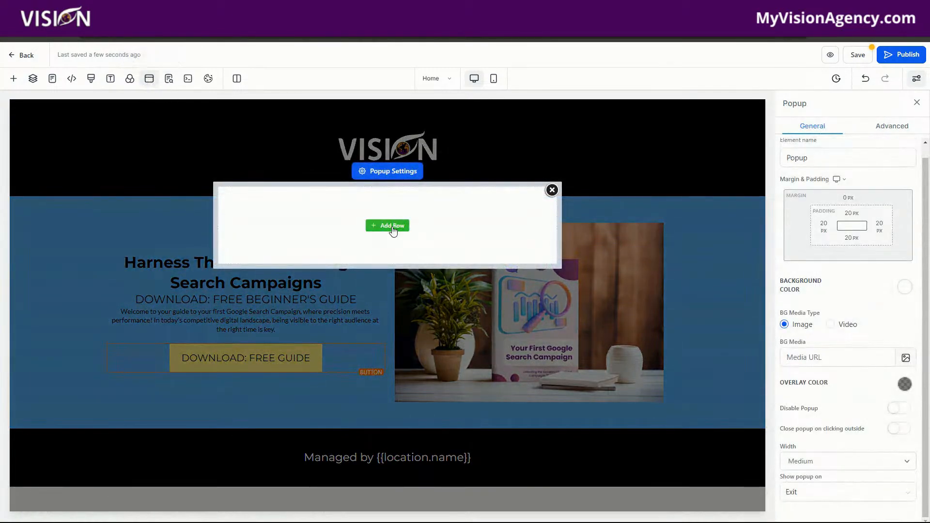
# Step: Add a one-column row with a Form element to the popup, leaving the form picker without choosing a form
pyautogui.click(393, 230)
pyautogui.moveTo(135, 148); pyautogui.dragTo(370, 240)
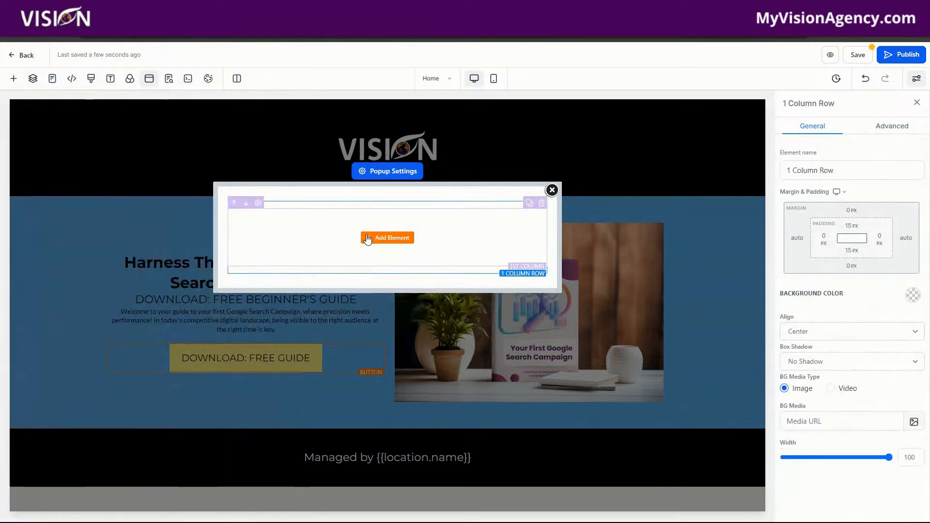
pyautogui.click(392, 237)
pyautogui.moveTo(131, 319); pyautogui.dragTo(401, 253)
pyautogui.click(457, 245)
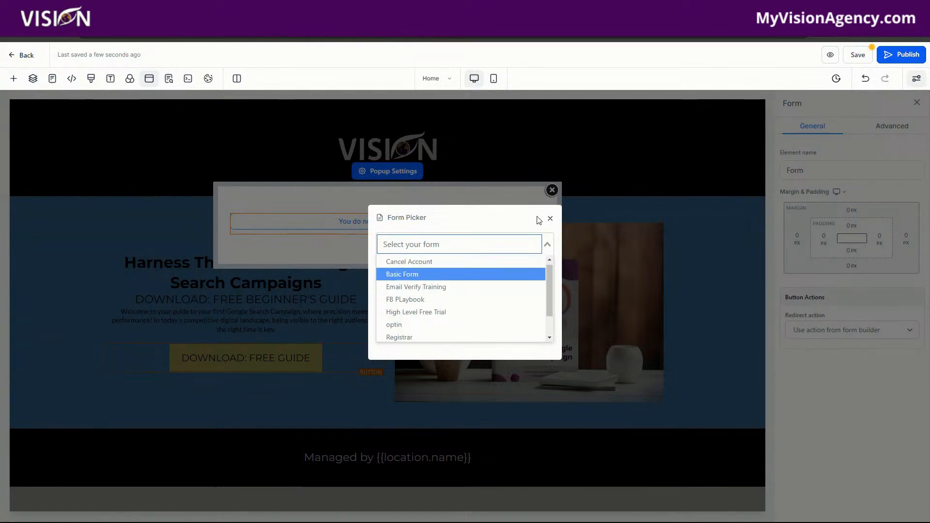
pyautogui.click(551, 219)
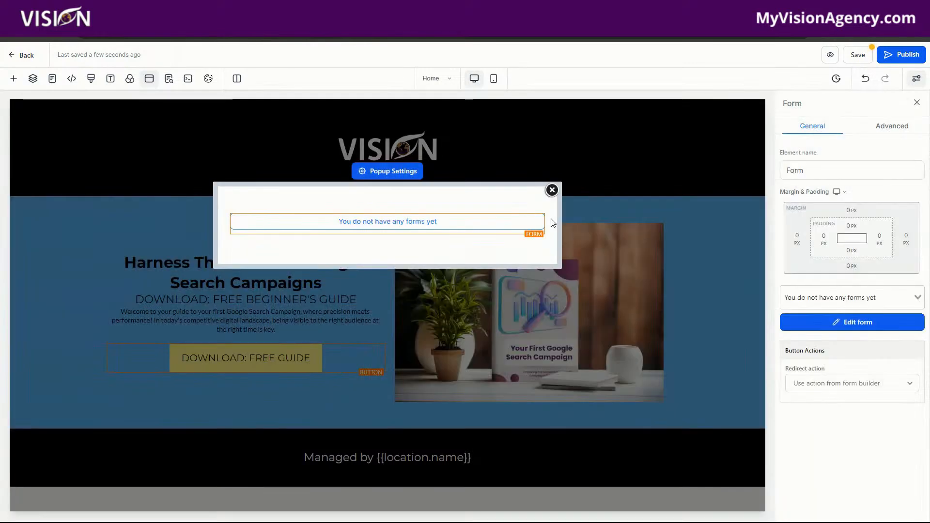
# Step: Save the Home page without publishing it and return to the funnel's overview
pyautogui.click(894, 61)
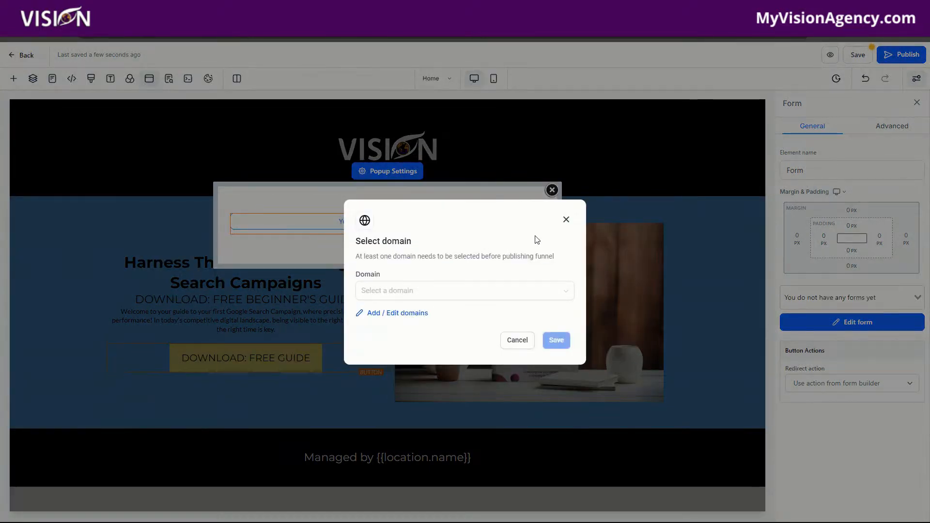
pyautogui.click(566, 219)
pyautogui.click(858, 55)
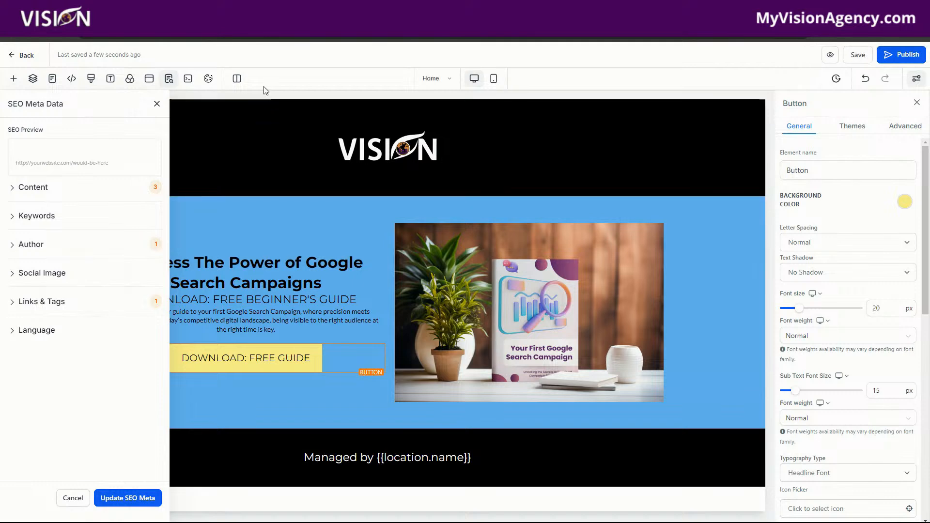
pyautogui.click(22, 59)
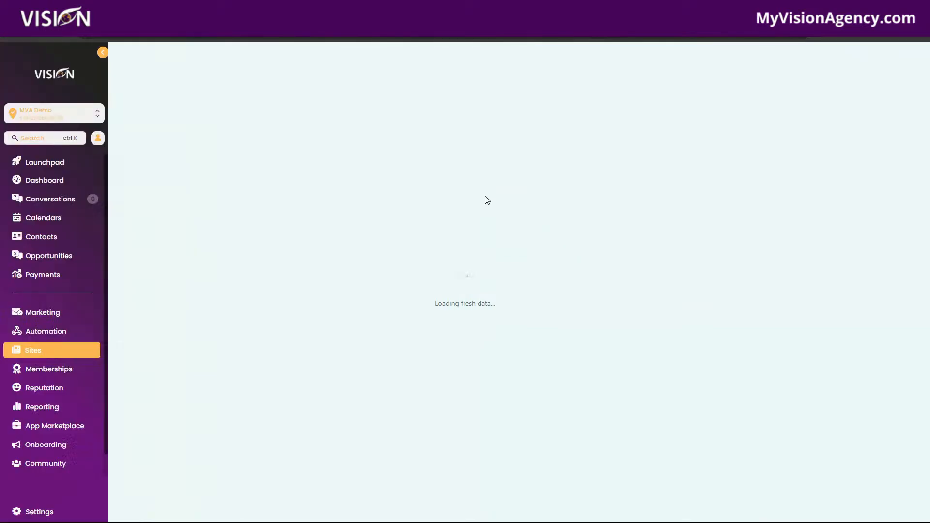
# Step: Create a new form in the Forms section
pyautogui.moveTo(430, 83)
pyautogui.click(401, 98)
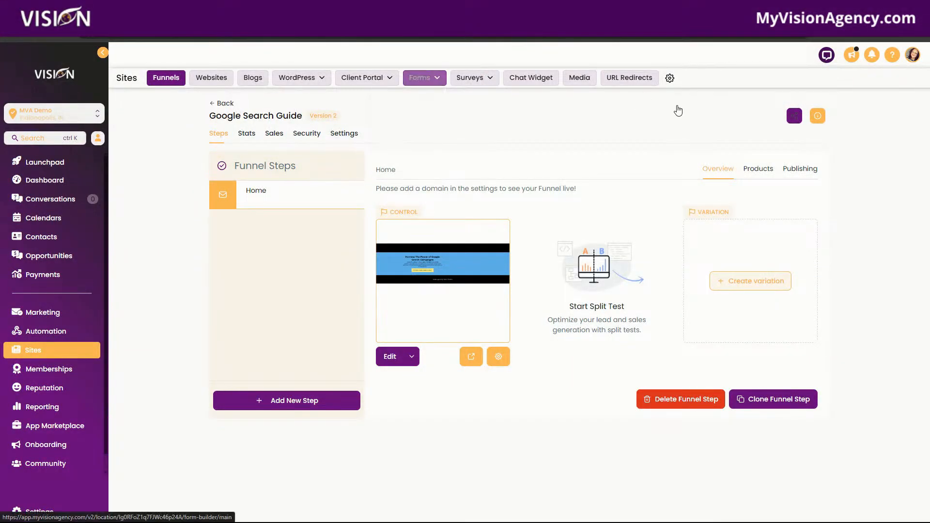
pyautogui.click(818, 116)
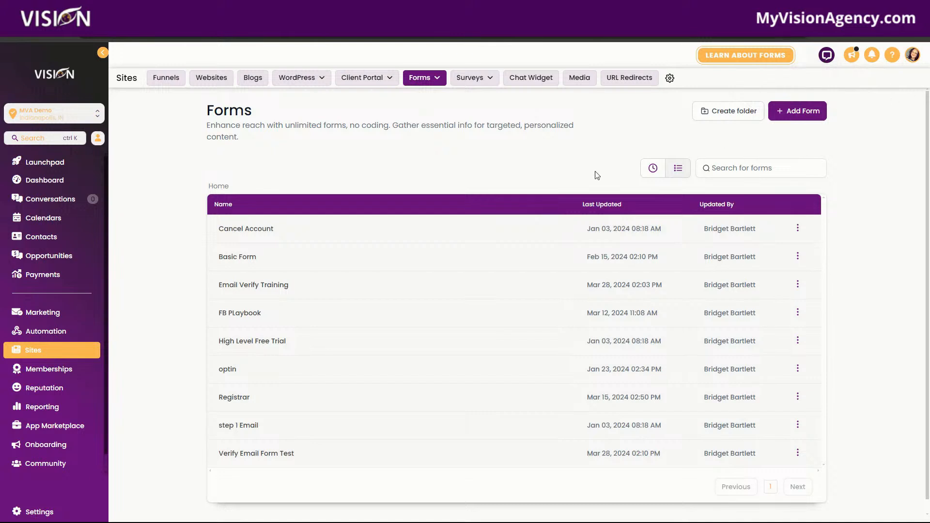
pyautogui.click(792, 116)
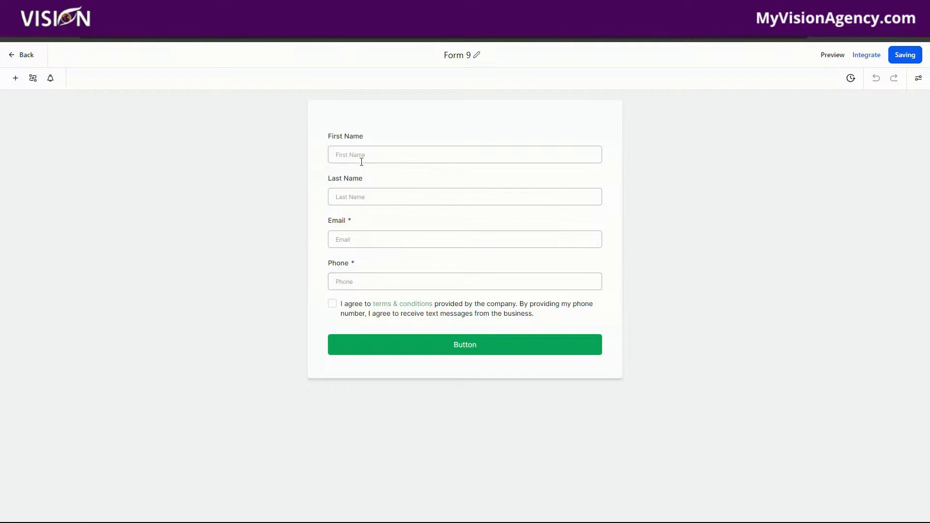
# Step: Make the First Name field required and remove the Last Name, Phone and terms & conditions fields from the form
pyautogui.click(359, 155)
pyautogui.click(768, 286)
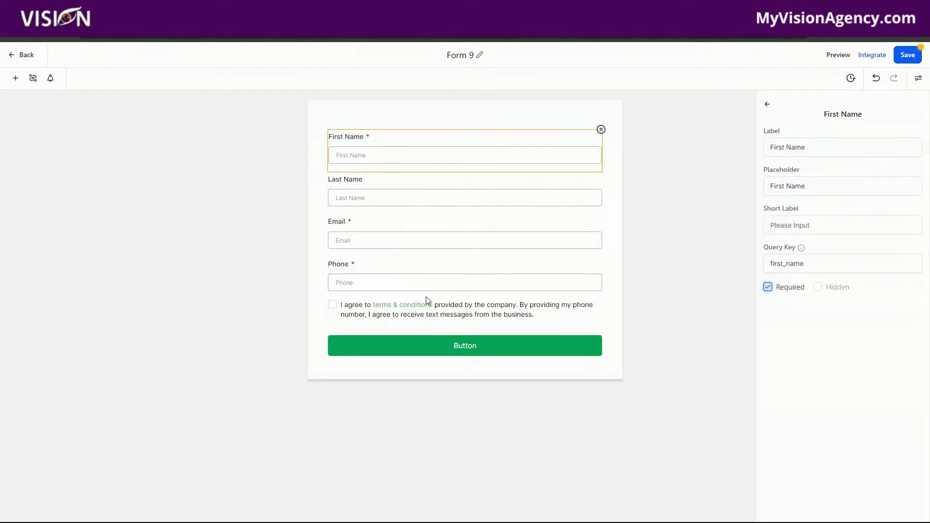
pyautogui.click(411, 197)
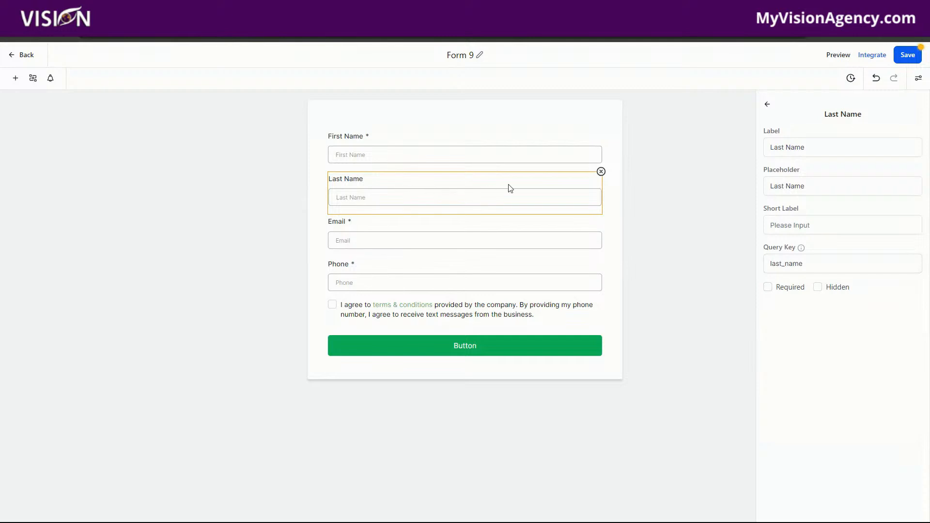
pyautogui.click(601, 172)
pyautogui.click(410, 198)
pyautogui.click(414, 231)
pyautogui.click(601, 215)
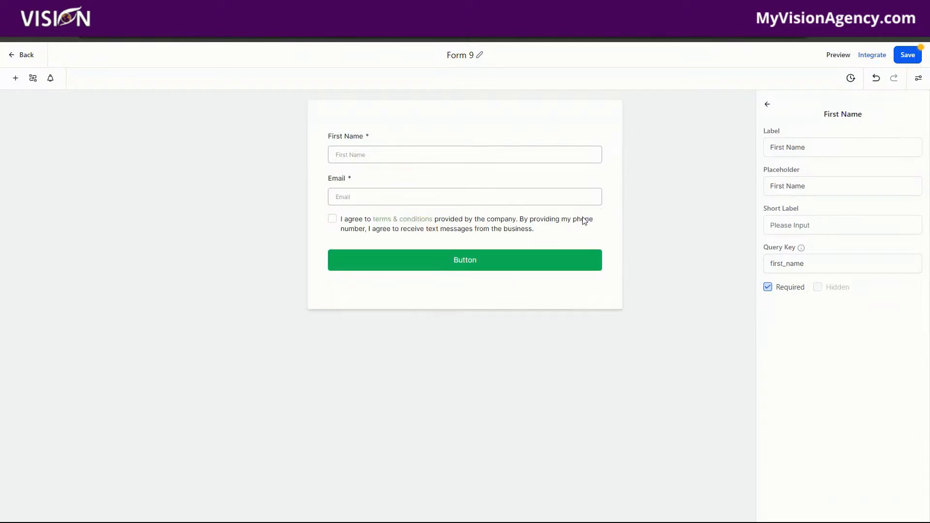
pyautogui.click(524, 231)
pyautogui.click(601, 215)
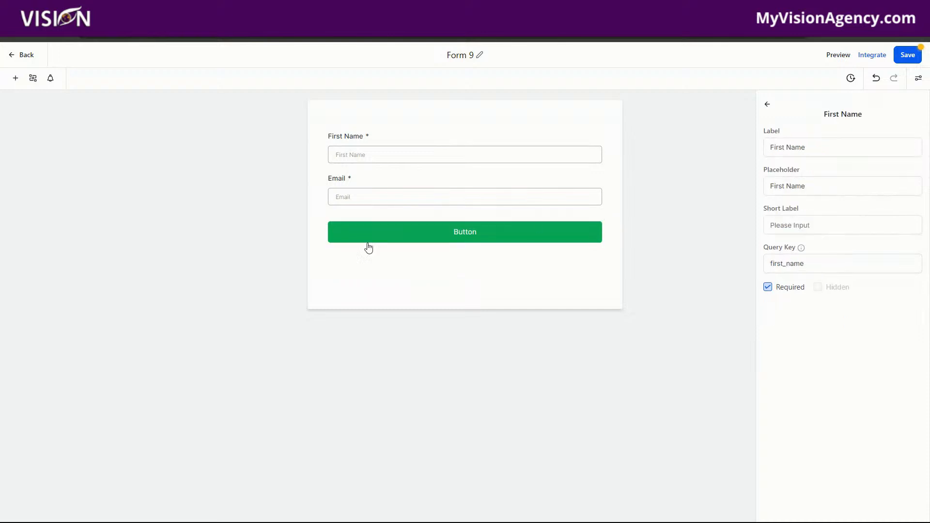
pyautogui.click(406, 146)
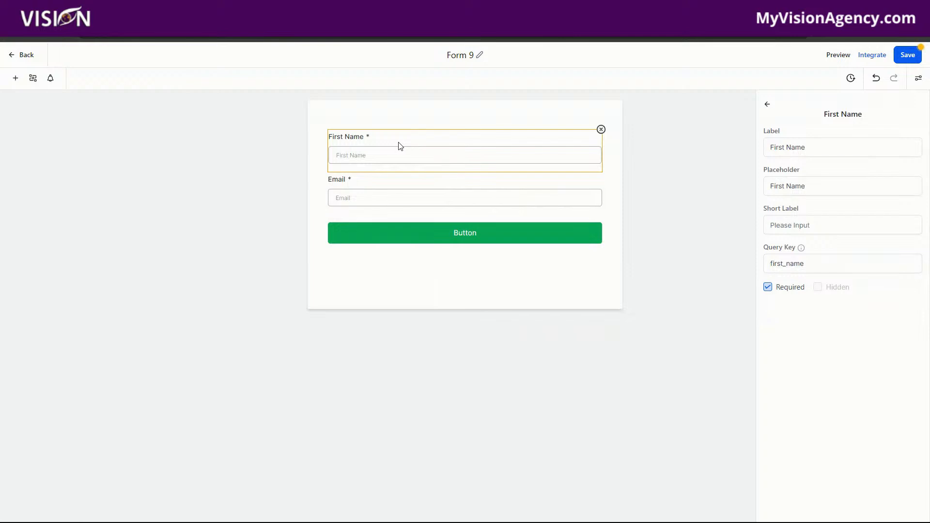
pyautogui.click(393, 189)
# Step: Change the form button's text to "DOWNLOAD THIS GUIDE TODAY!"
pyautogui.click(478, 240)
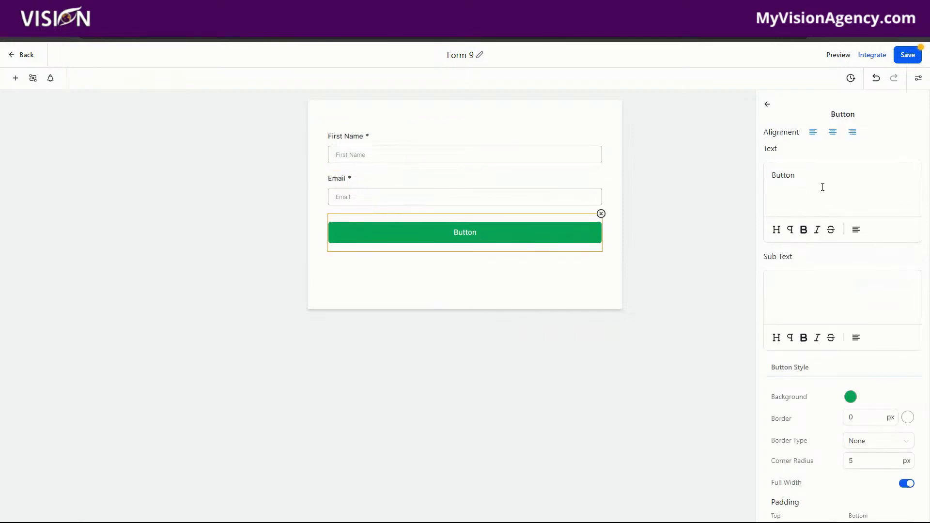
pyautogui.moveTo(797, 174); pyautogui.dragTo(753, 165)
pyautogui.write('DOWNLOAD THIS GUIDFE')
pyautogui.press('BackSpace')
pyautogui.press('BackSpace')
pyautogui.write('E TODAY')
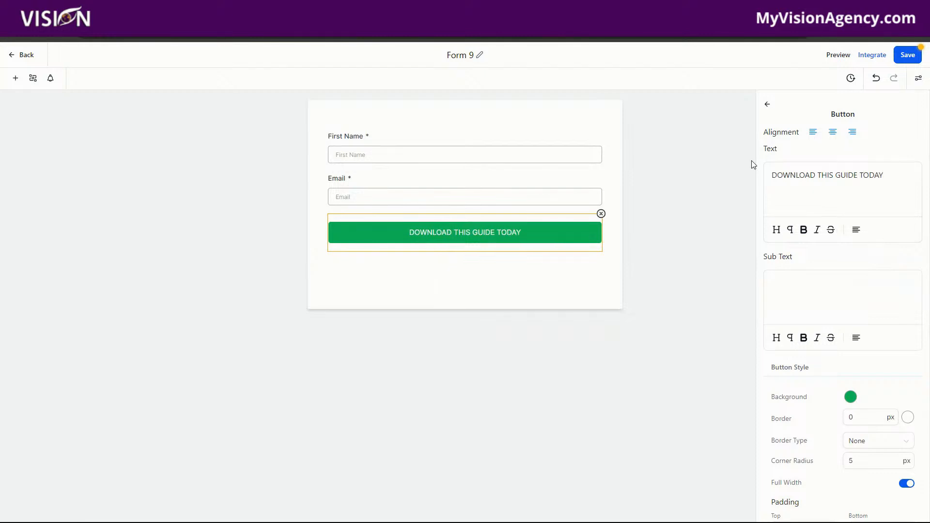
pyautogui.write('!')
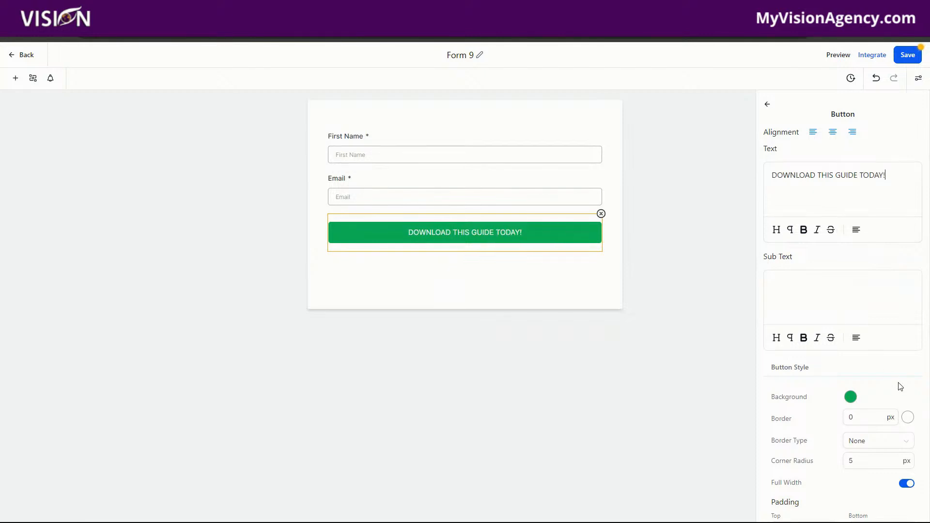
# Step: Set the form button's background color to black and save the form
pyautogui.click(851, 397)
pyautogui.moveTo(818, 327); pyautogui.dragTo(826, 411)
pyautogui.click(831, 417)
pyautogui.click(908, 55)
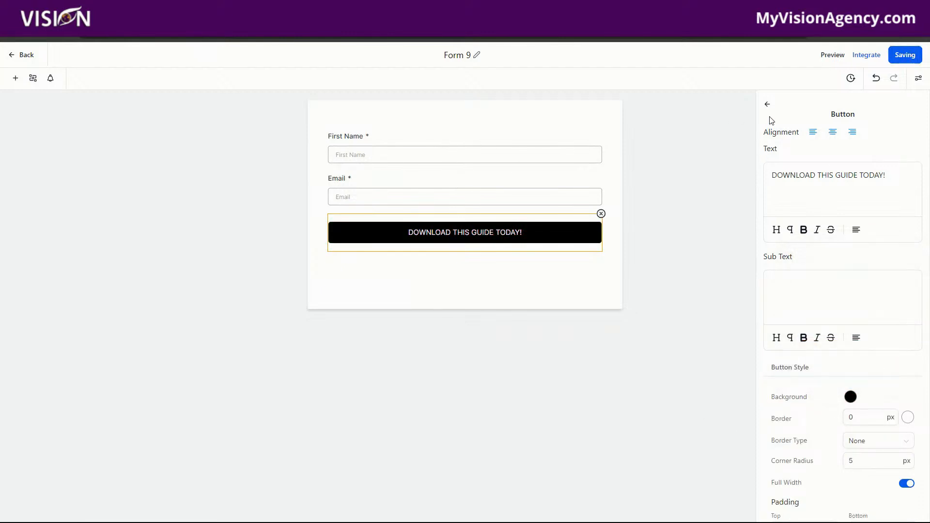
# Step: Set the form's on-submit action to Open URL, leaving the address empty, and save the form
pyautogui.click(919, 80)
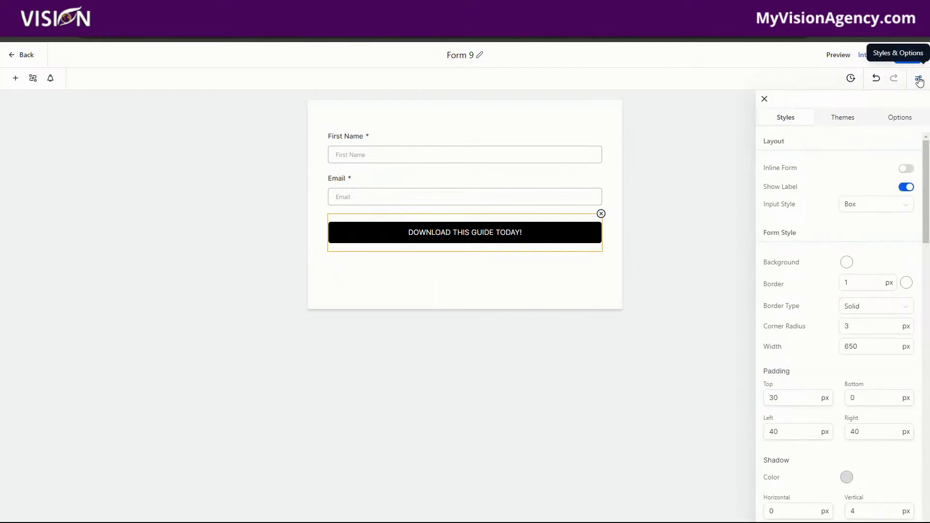
pyautogui.click(900, 119)
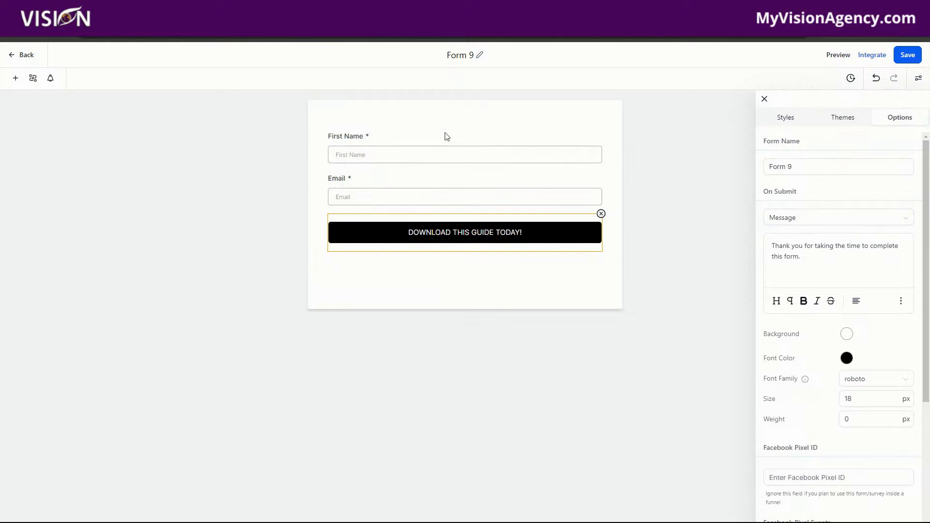
pyautogui.click(804, 226)
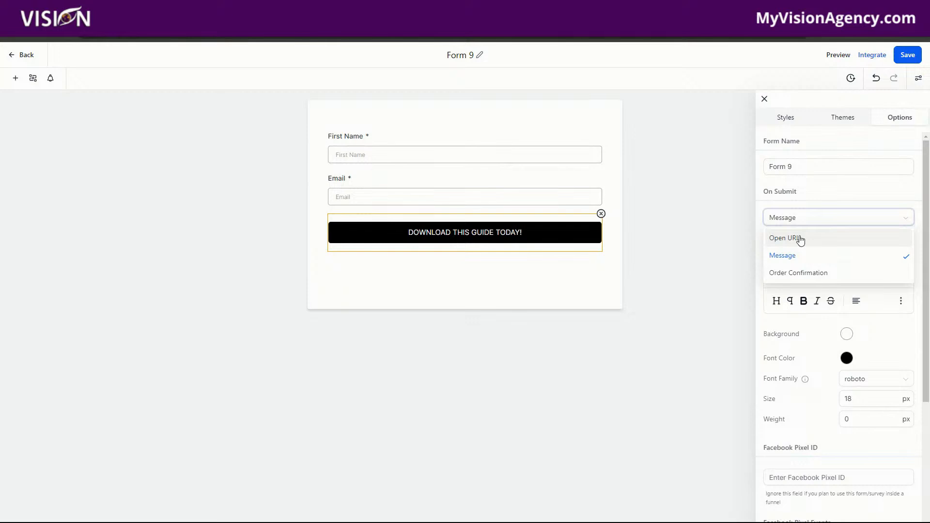
pyautogui.click(801, 239)
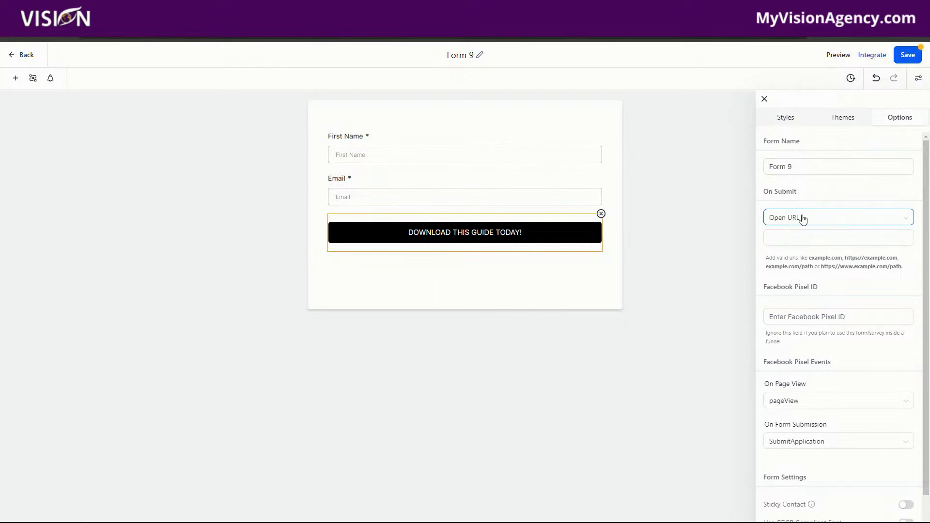
pyautogui.click(910, 57)
# Step: Rename the form as "Google Guide" and save it
pyautogui.moveTo(806, 166); pyautogui.dragTo(752, 162)
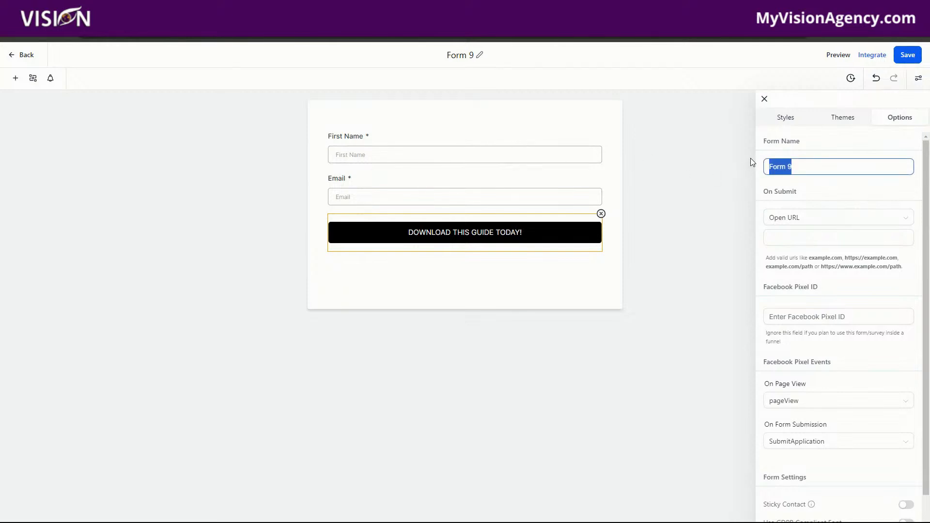
pyautogui.write('Google ')
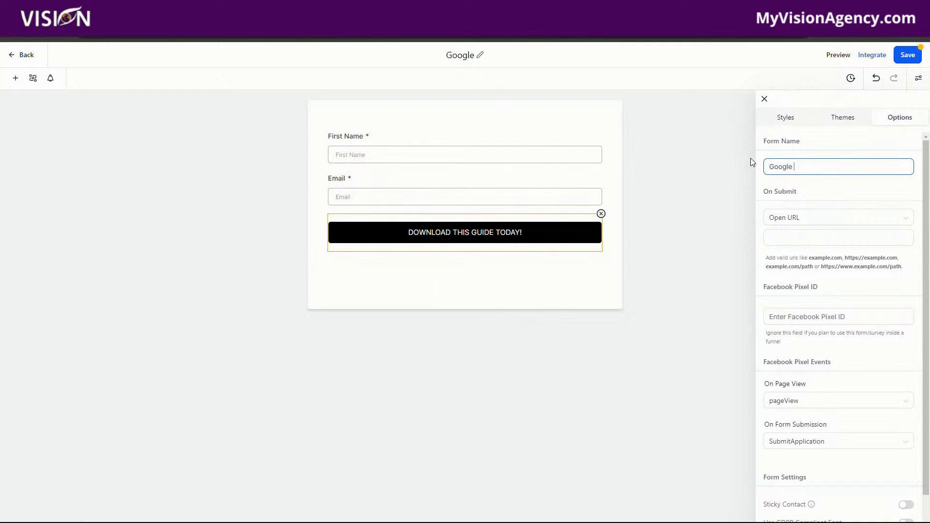
pyautogui.write('Guide')
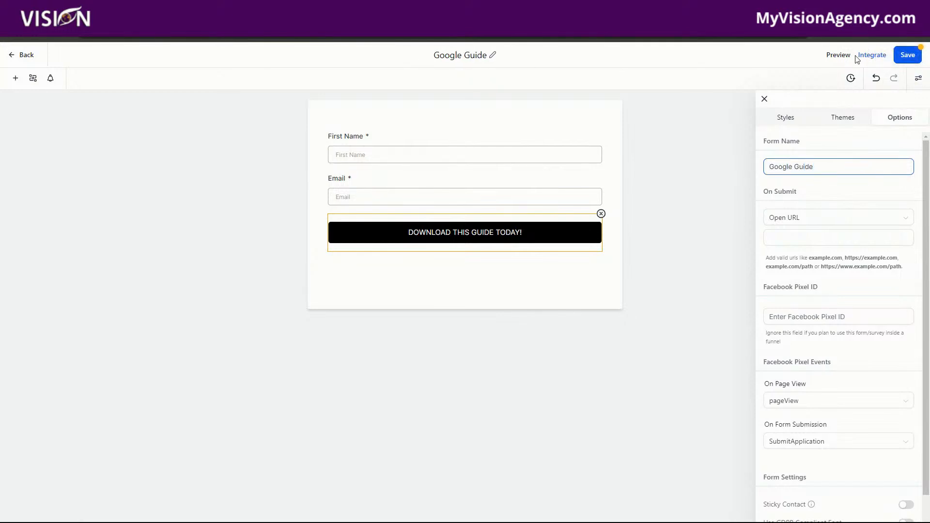
pyautogui.click(908, 55)
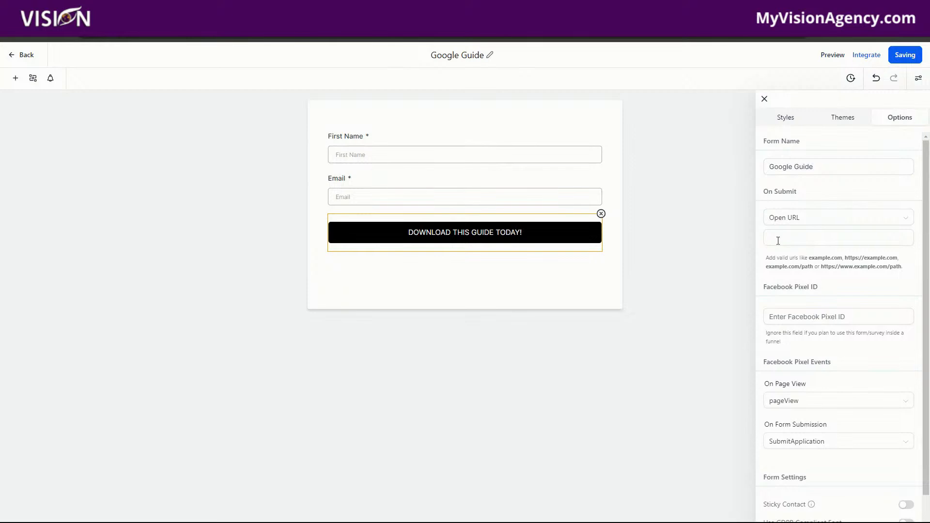
# Step: Return to the Google Search Guide funnel and open its Home page for editing
pyautogui.click(28, 55)
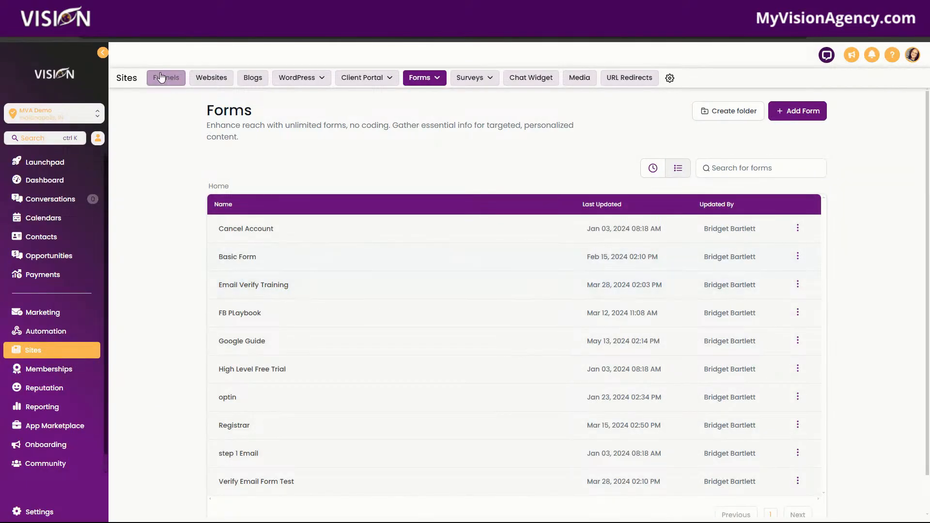
pyautogui.click(162, 78)
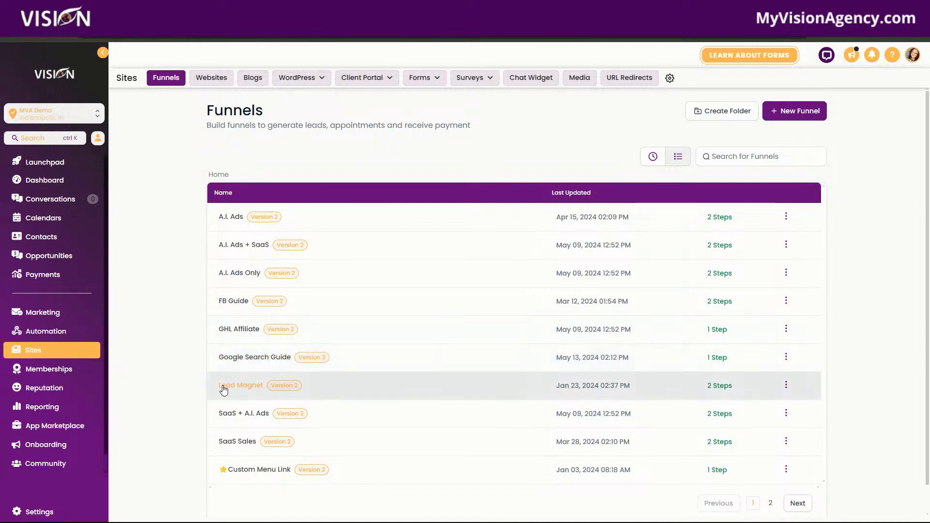
pyautogui.scroll(-1, 224, 390)
pyautogui.click(242, 330)
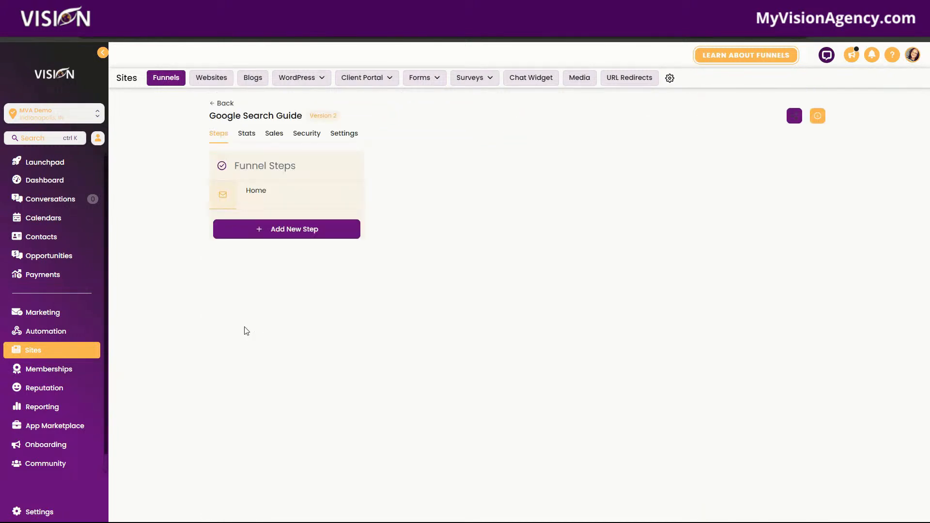
pyautogui.click(305, 201)
pyautogui.click(412, 357)
pyautogui.click(417, 334)
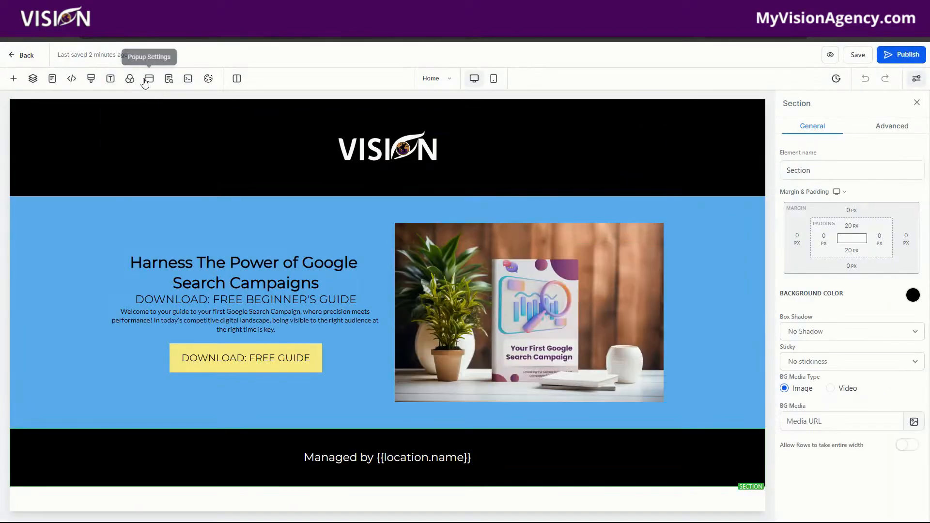
# Step: Assign the Google Guide form to the popup's Form element and open that form for editing
pyautogui.click(148, 80)
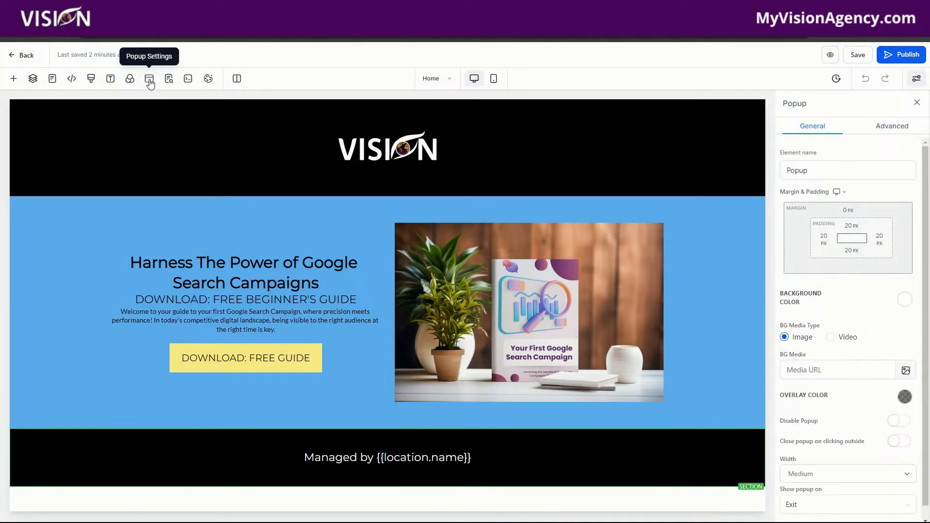
pyautogui.click(436, 227)
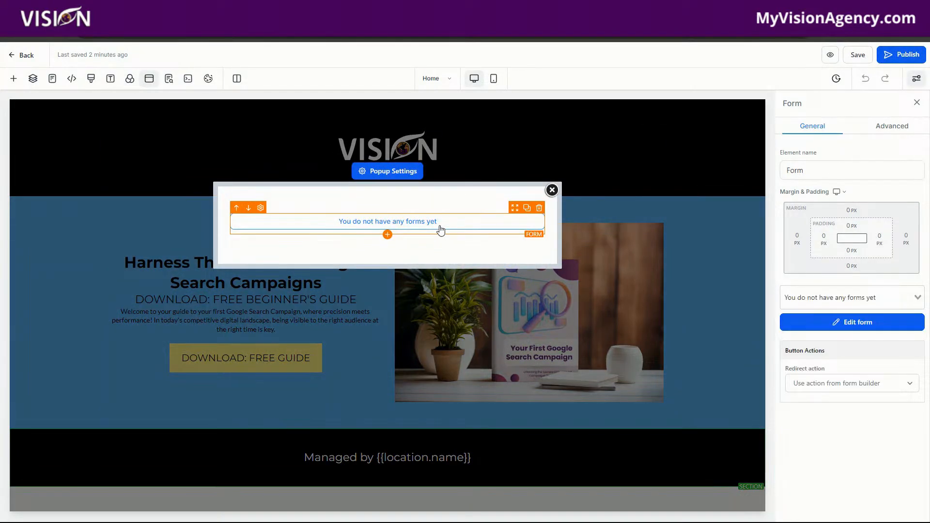
pyautogui.click(888, 297)
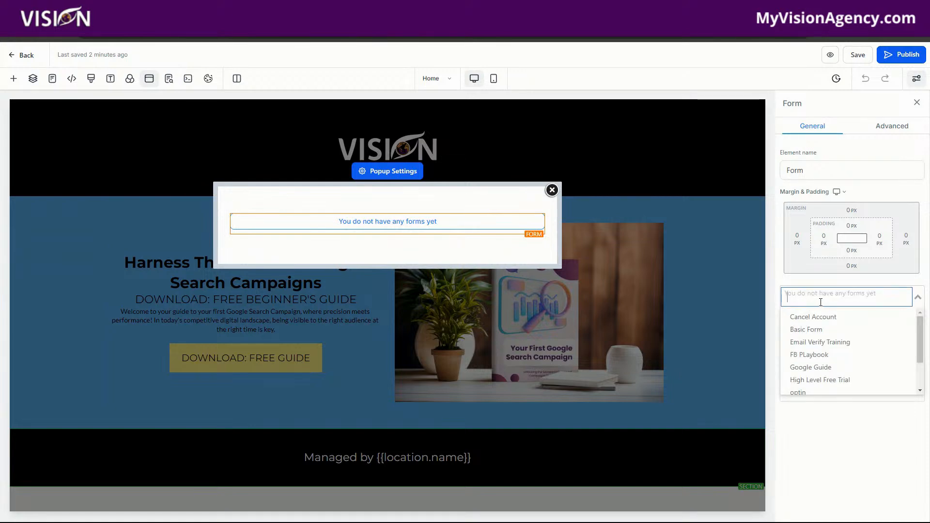
pyautogui.click(837, 367)
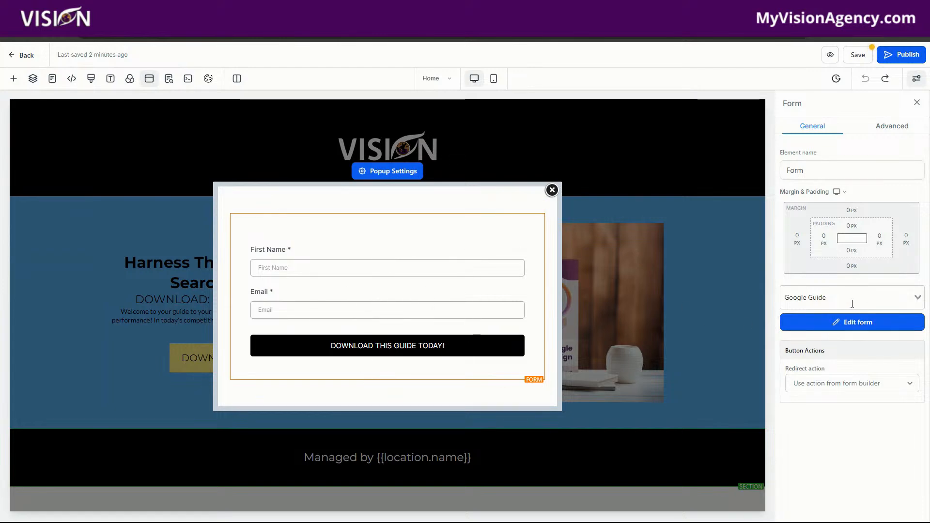
pyautogui.click(860, 324)
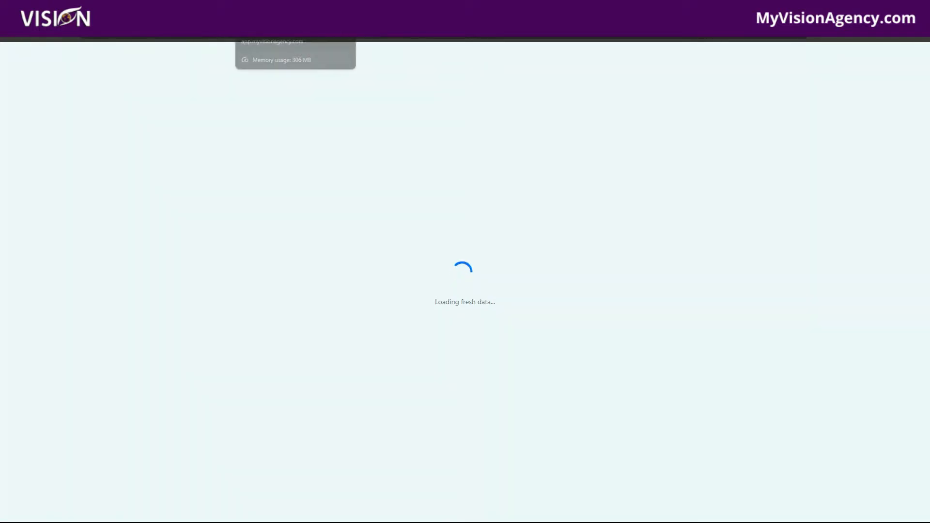
# Step: Set the popup form's redirect action to Go to Next step and save the Home page
pyautogui.click(276, 9)
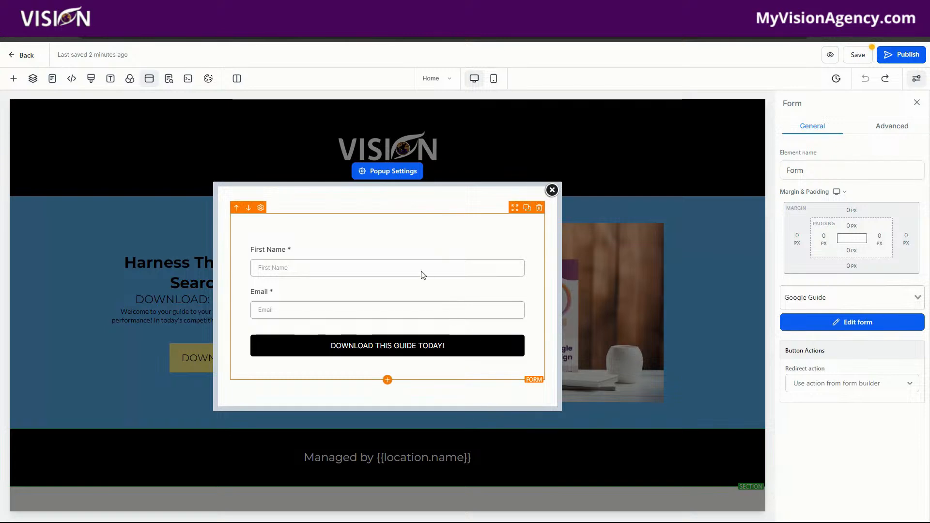
pyautogui.click(857, 383)
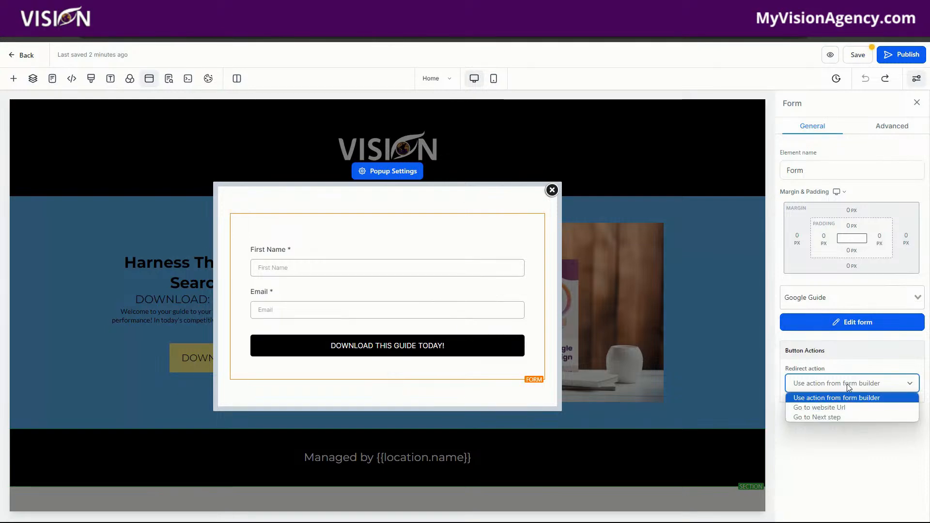
pyautogui.click(830, 407)
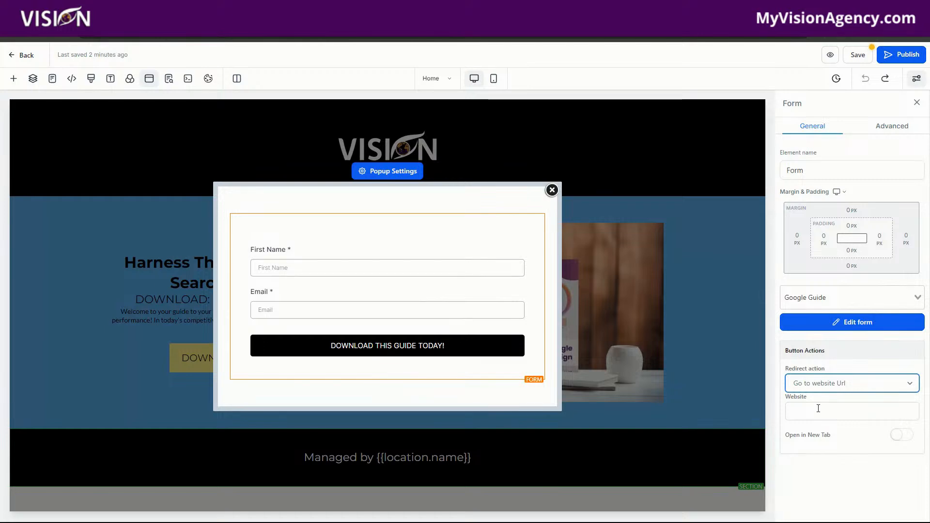
pyautogui.click(815, 385)
pyautogui.click(810, 415)
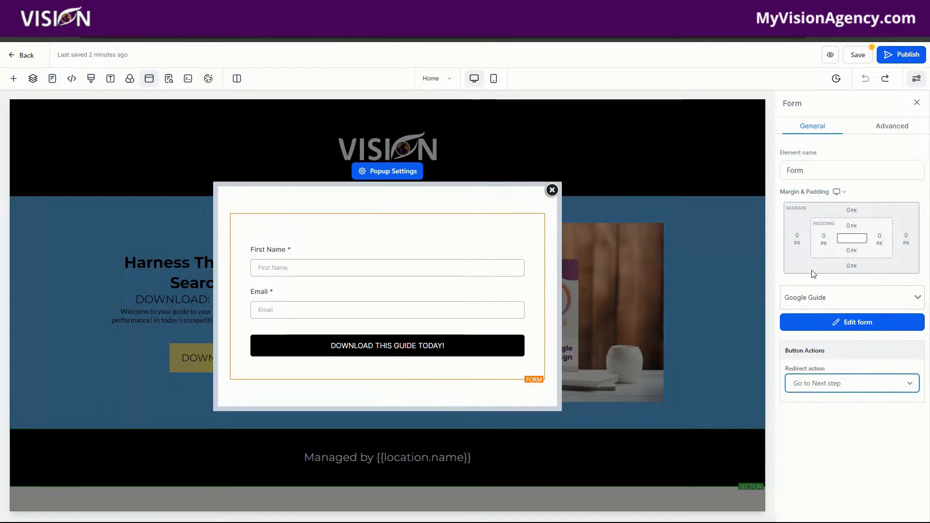
pyautogui.click(858, 54)
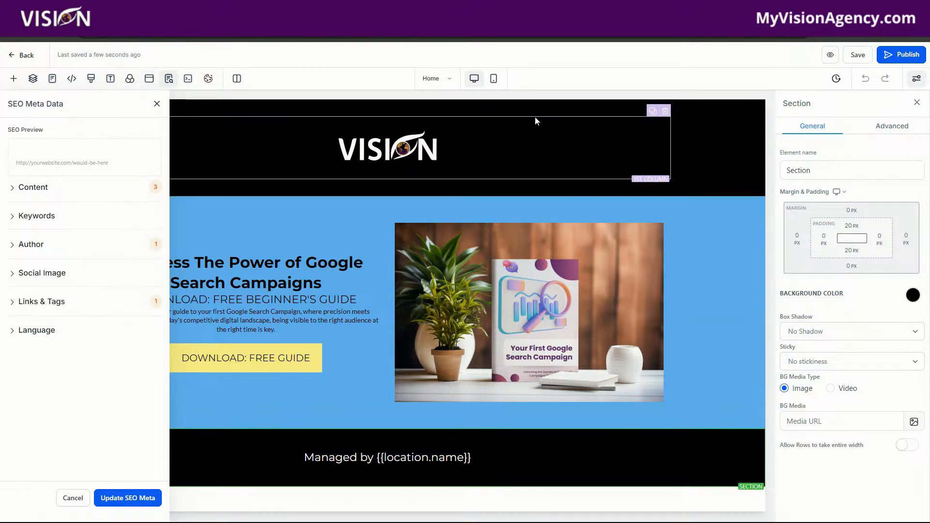
pyautogui.click(27, 56)
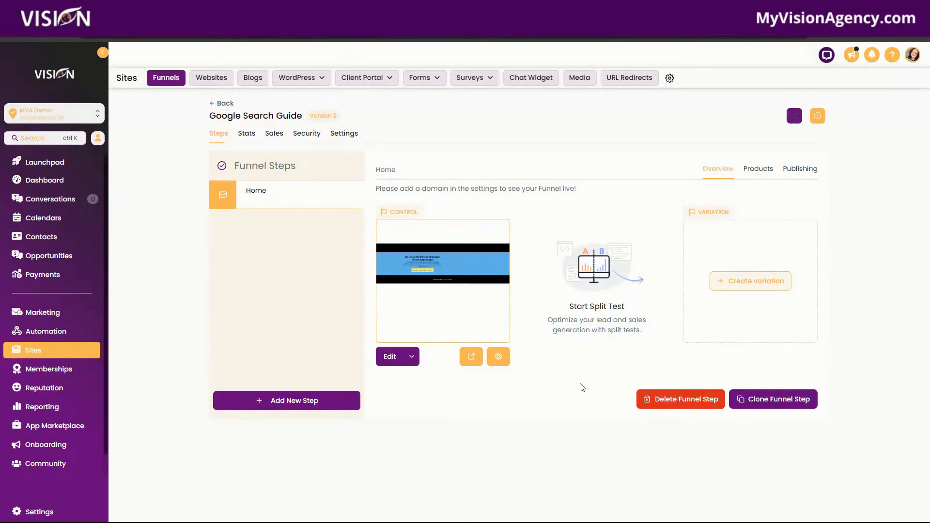
pyautogui.click(302, 401)
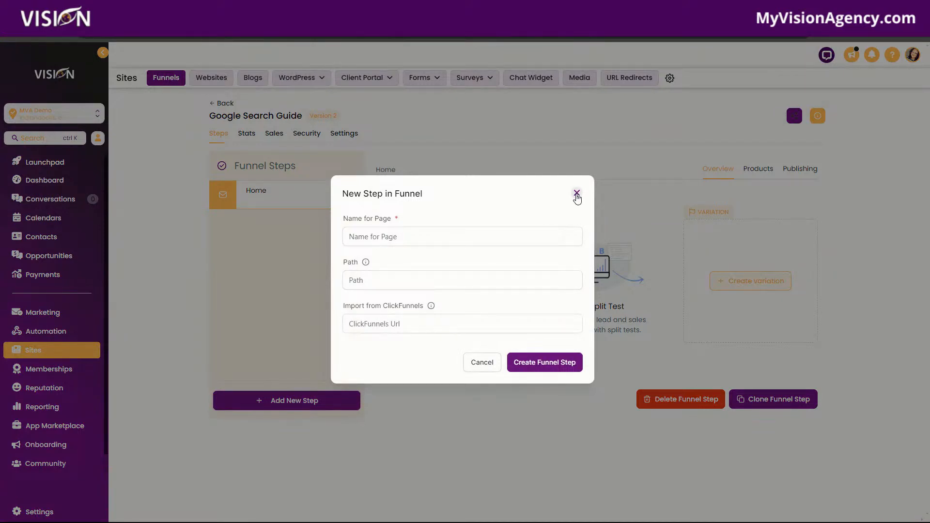
pyautogui.click(577, 194)
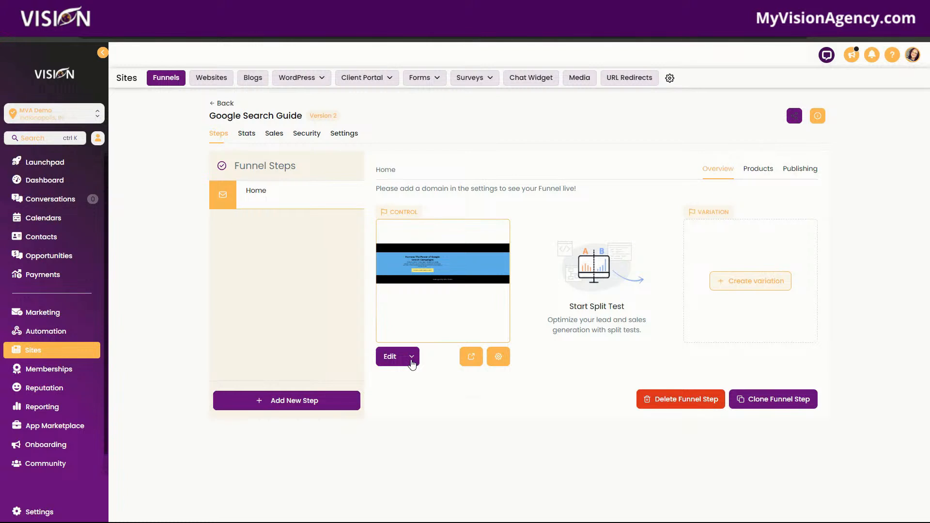
pyautogui.click(411, 361)
pyautogui.click(413, 333)
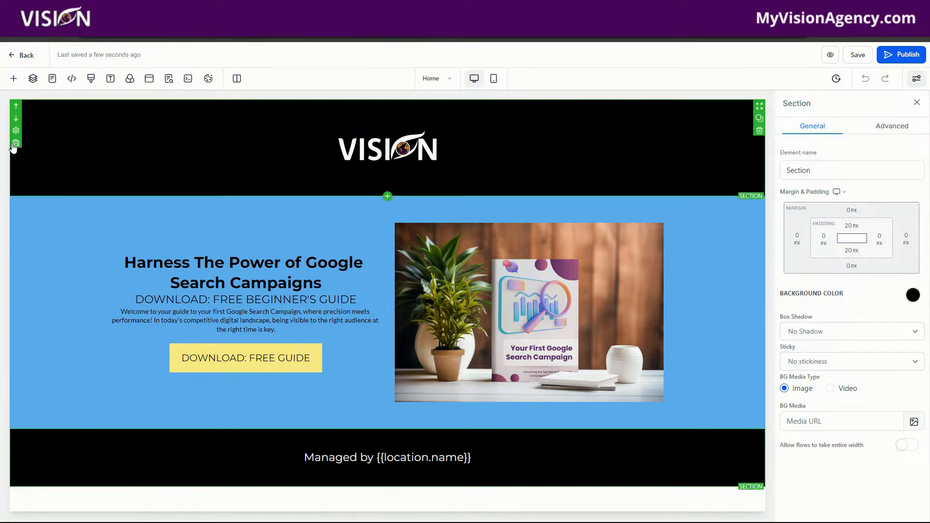
# Step: Save the black logo section as an asset named "Header" in Global Sections
pyautogui.click(15, 147)
pyautogui.click(501, 276)
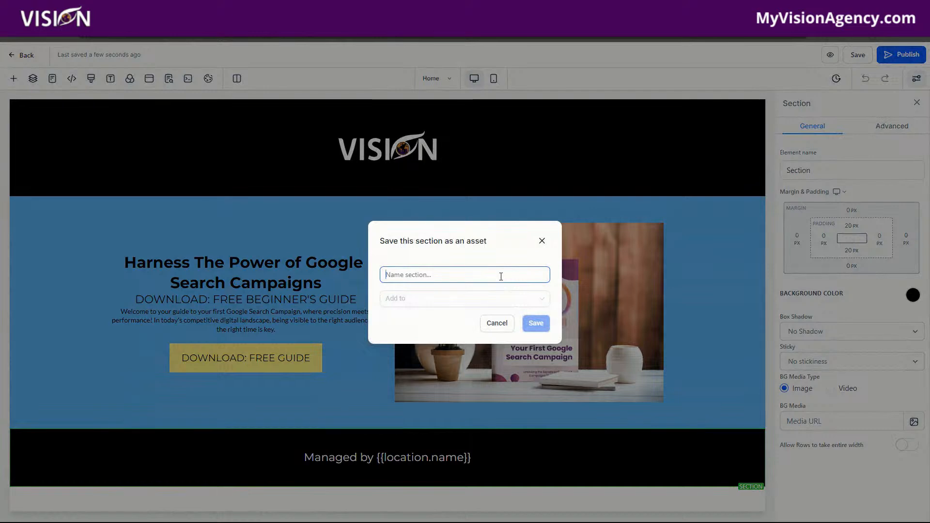
pyautogui.write('Header')
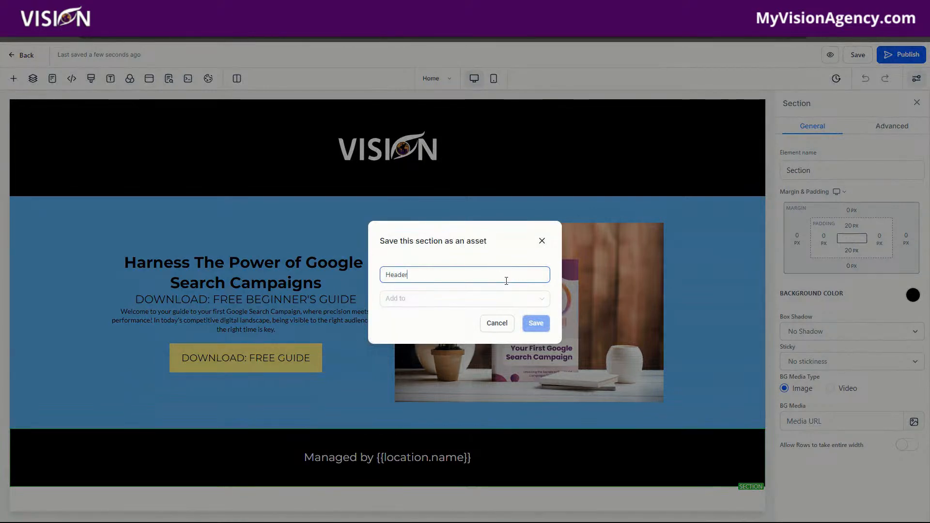
pyautogui.click(435, 298)
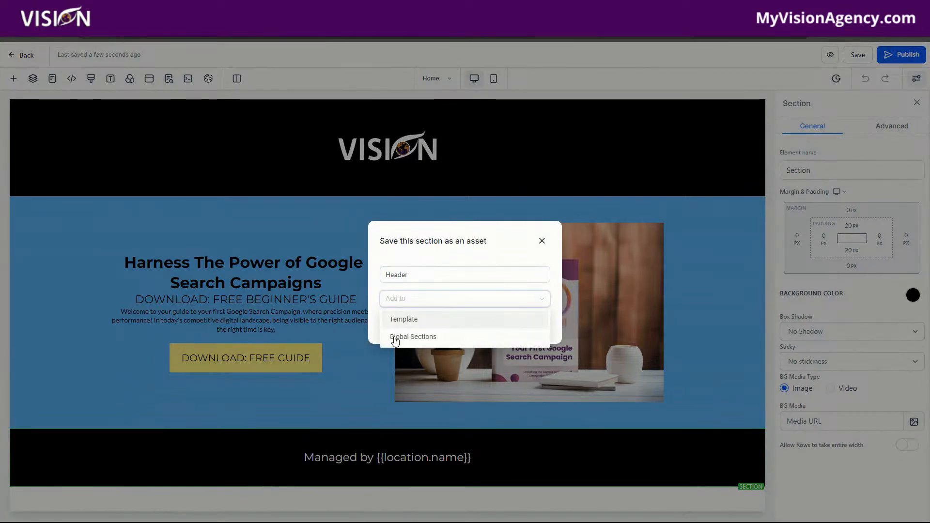
pyautogui.click(407, 336)
pyautogui.click(536, 324)
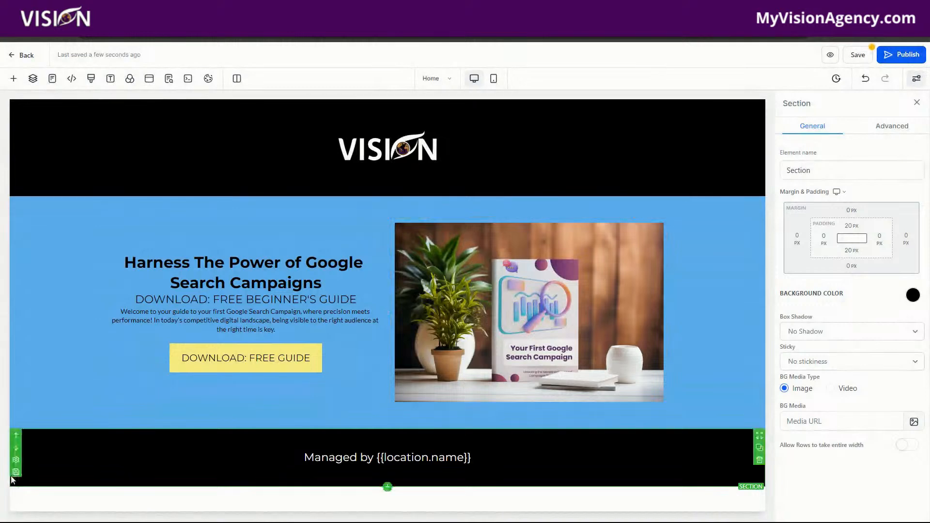
# Step: Save the "Managed by" section as a Global Sections asset named "Footer" and save the page
pyautogui.click(15, 475)
pyautogui.click(492, 280)
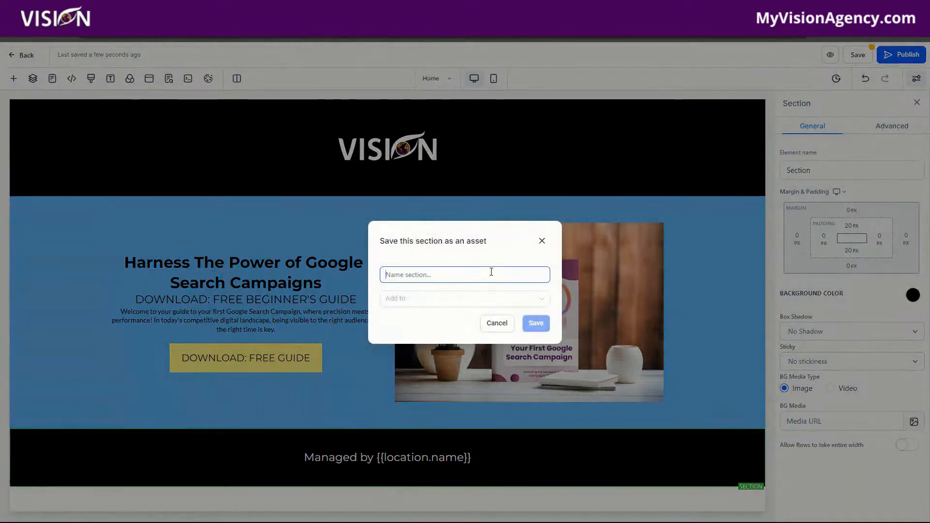
pyautogui.write('Footer')
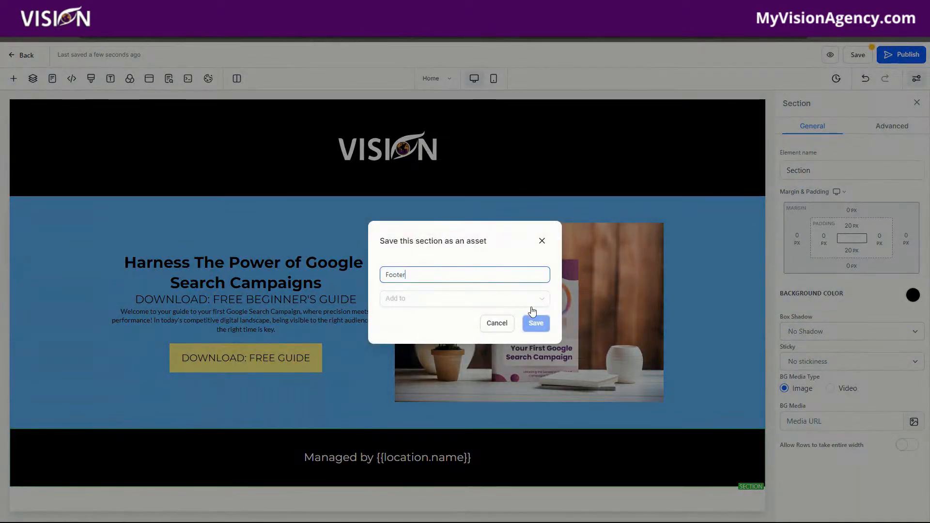
pyautogui.click(439, 305)
pyautogui.click(409, 338)
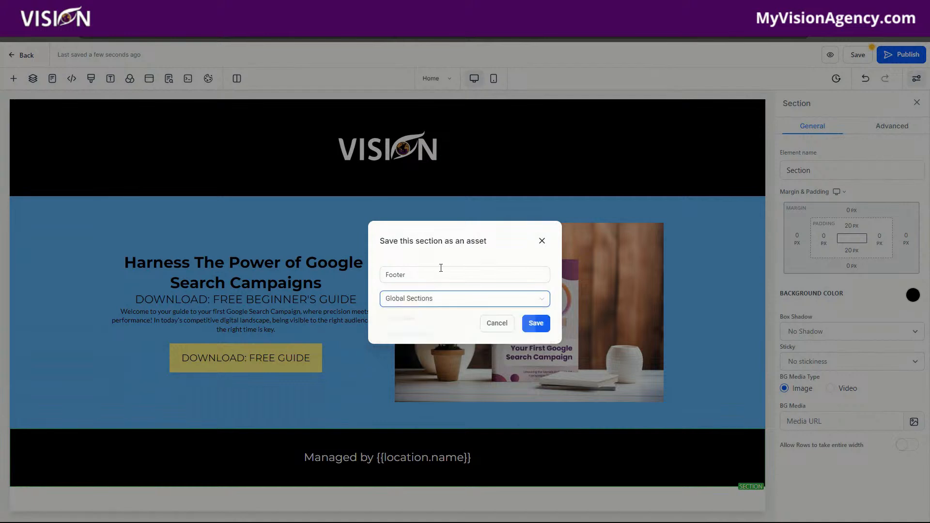
pyautogui.click(536, 323)
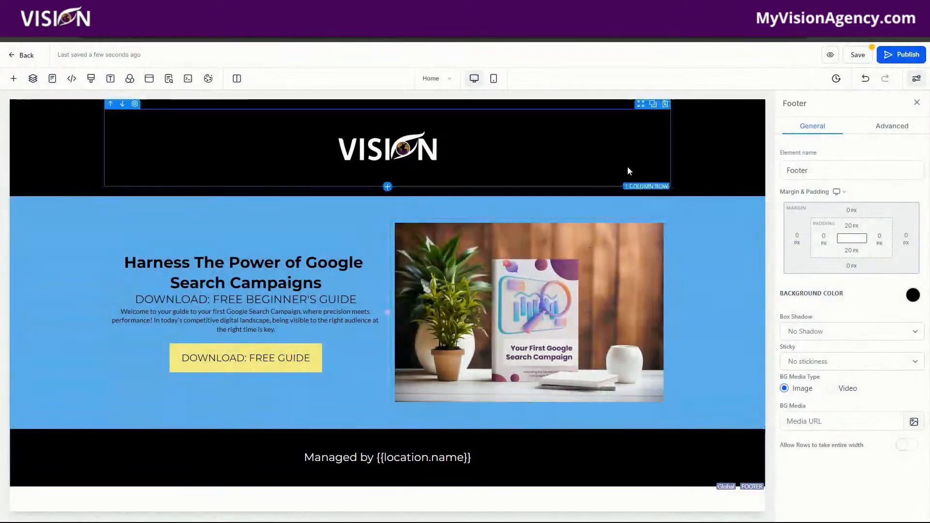
pyautogui.click(866, 57)
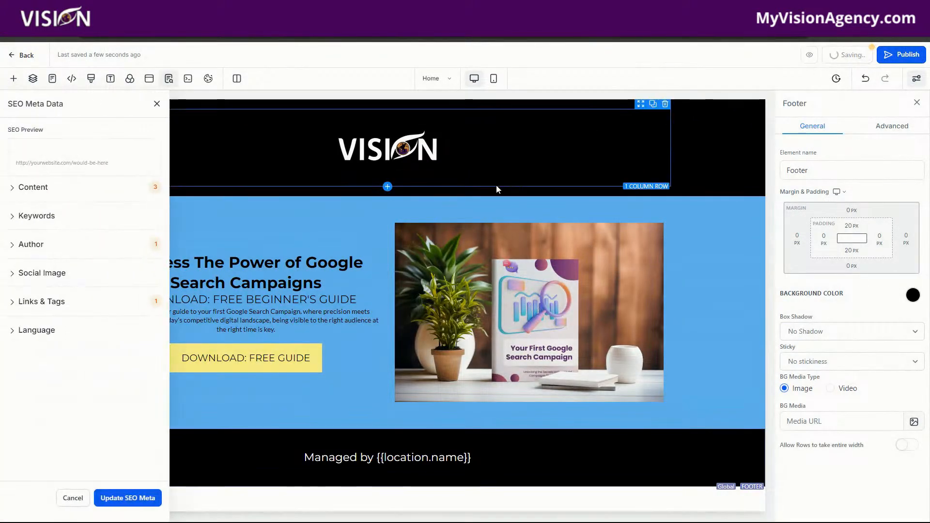
# Step: Return to the Google Search Guide funnel and clone its Home step
pyautogui.click(25, 56)
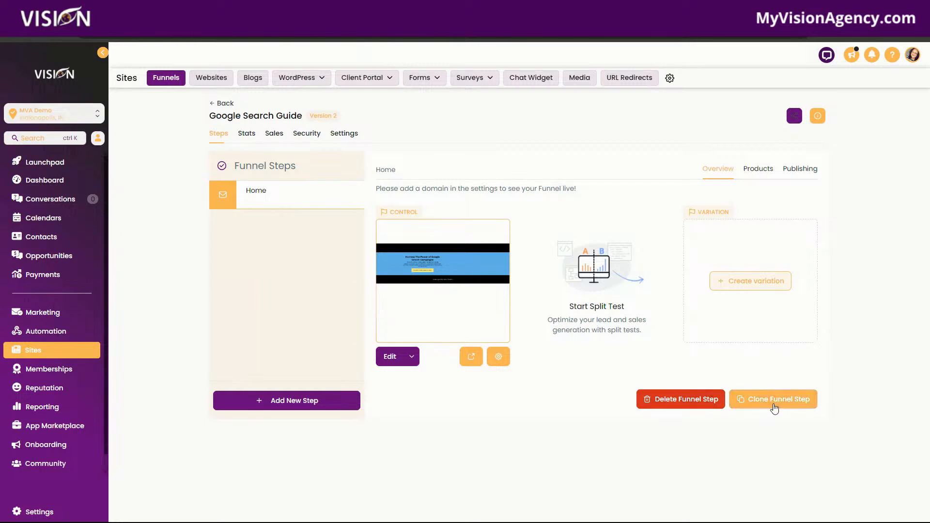
pyautogui.click(775, 409)
pyautogui.click(387, 342)
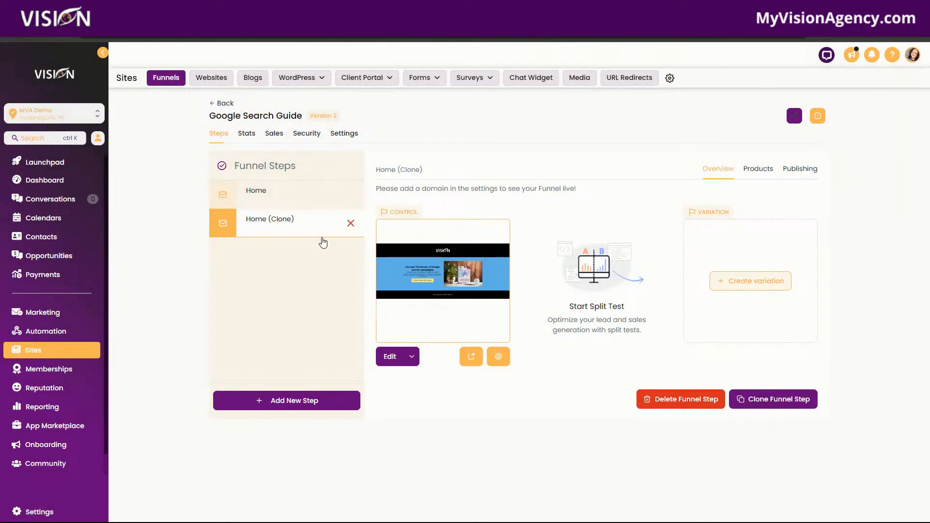
# Step: Rename the cloned funnel step as "Thank you" with the step URL /thankyou and update it
pyautogui.click(805, 170)
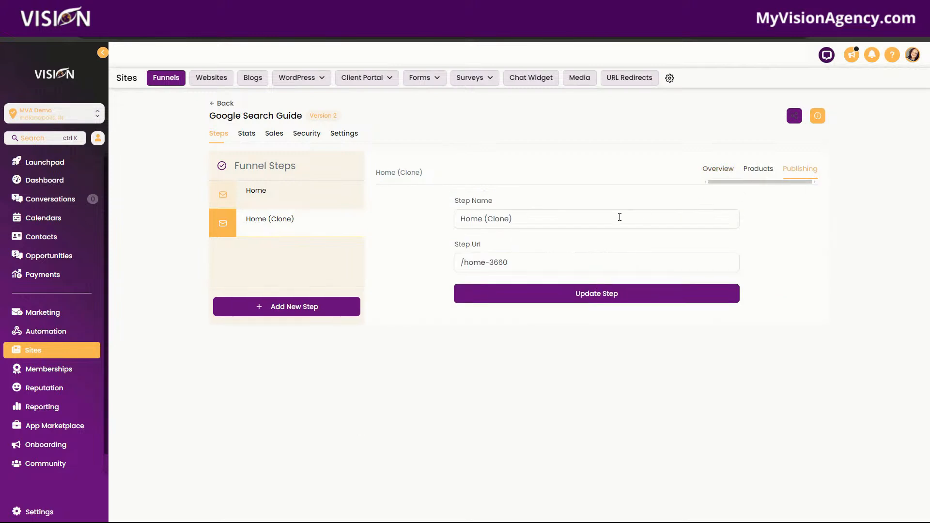
pyautogui.moveTo(561, 218); pyautogui.dragTo(428, 204)
pyautogui.write('Thank you')
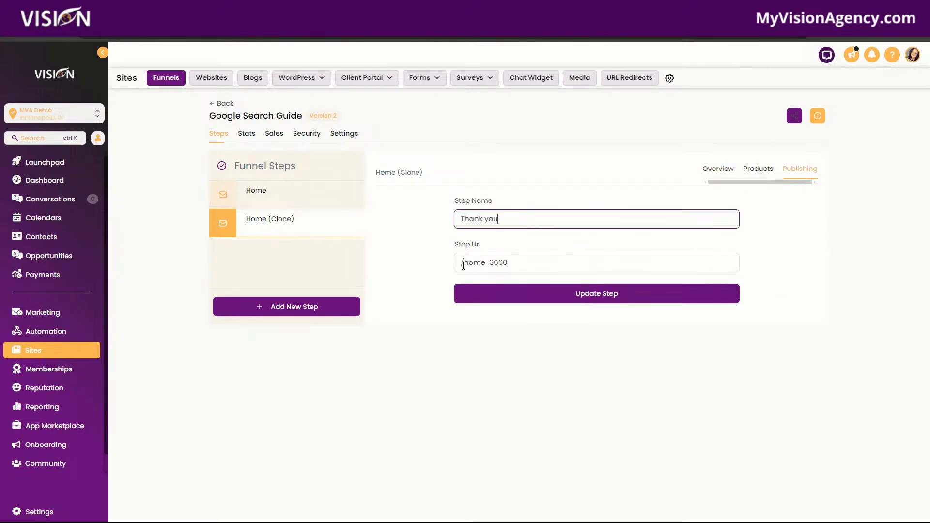
pyautogui.moveTo(463, 265); pyautogui.dragTo(582, 267)
pyautogui.write('thankyou')
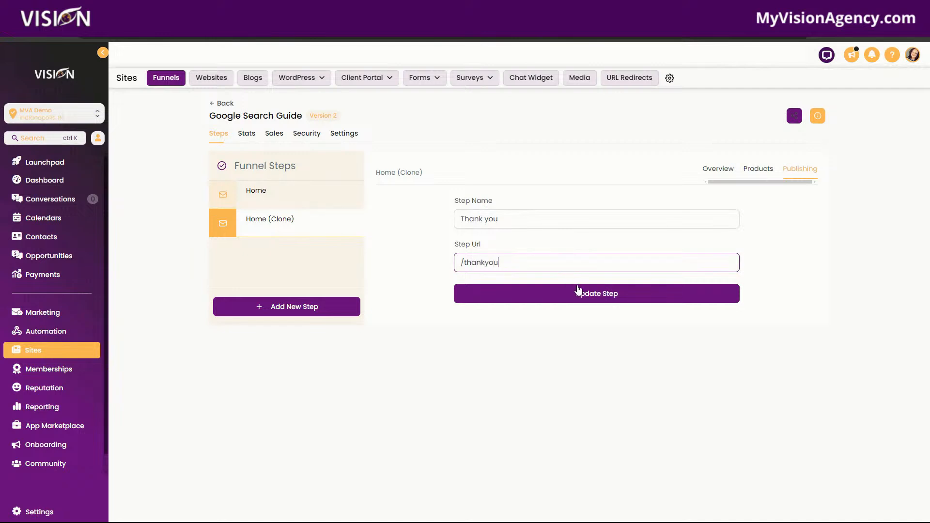
pyautogui.click(578, 291)
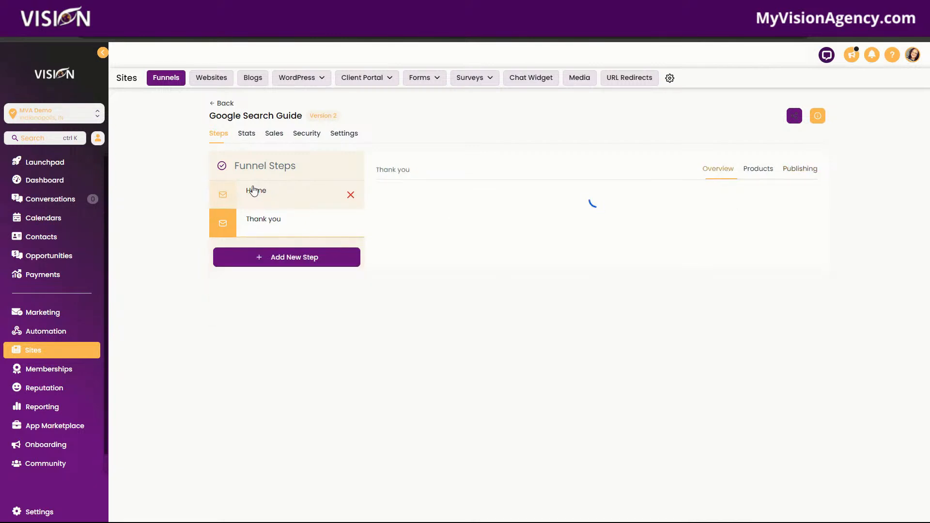
# Step: Open the funnel's Thank you page for editing
pyautogui.click(266, 191)
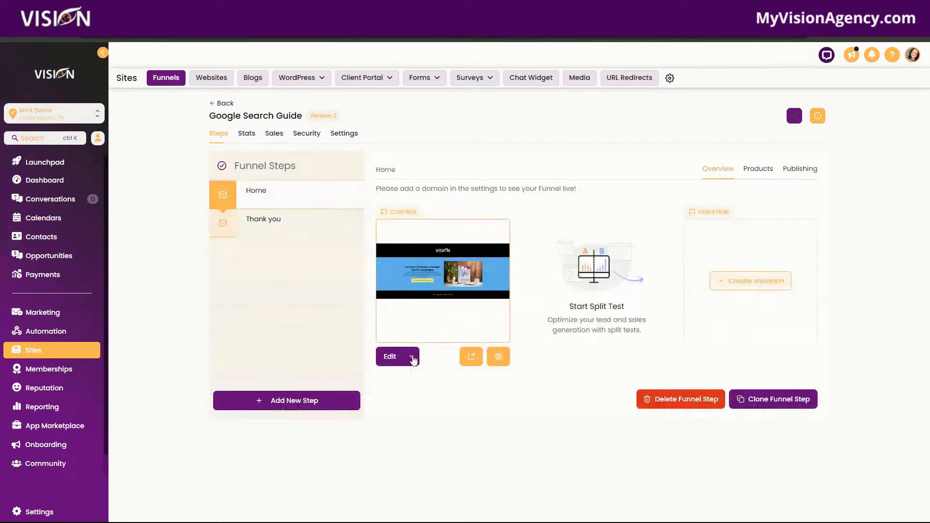
pyautogui.click(412, 356)
pyautogui.click(251, 232)
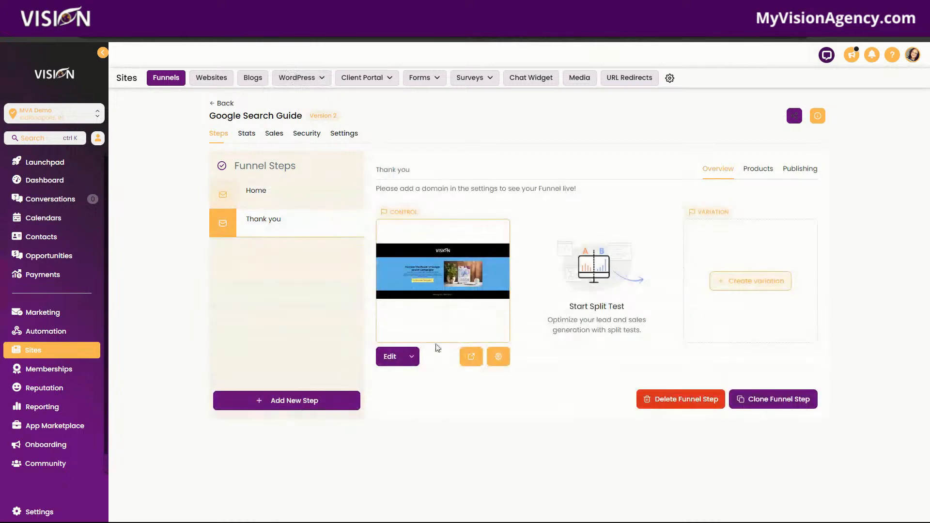
pyautogui.click(412, 356)
pyautogui.click(417, 334)
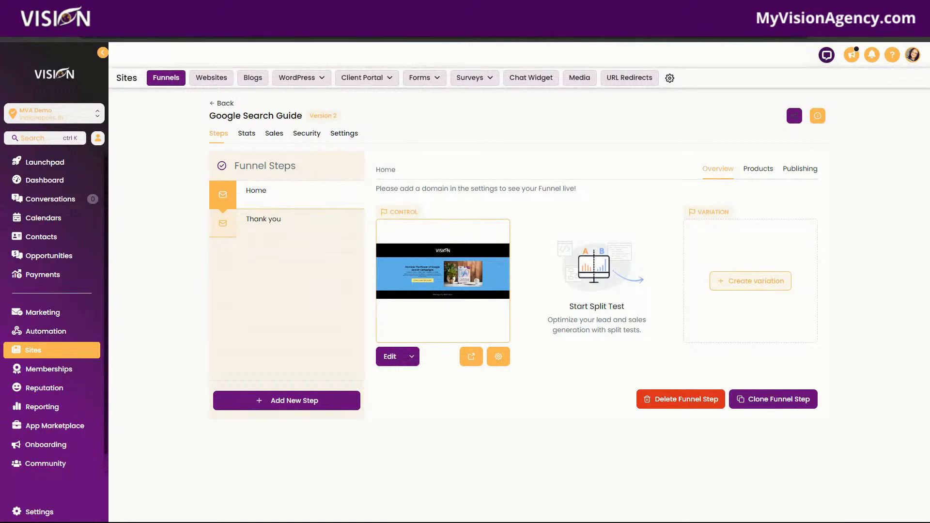
pyautogui.click(335, 10)
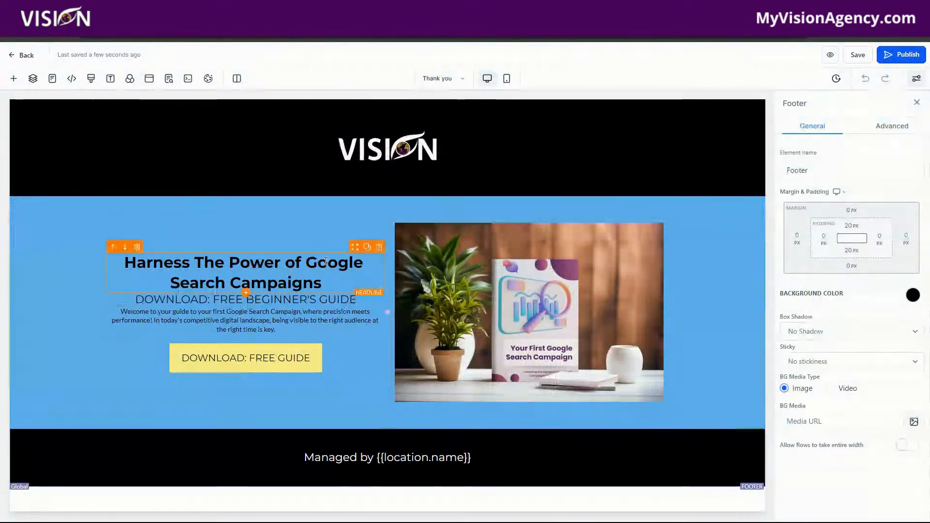
# Step: Delete the column holding the guide image from the blue section, keeping the headline
pyautogui.click(380, 247)
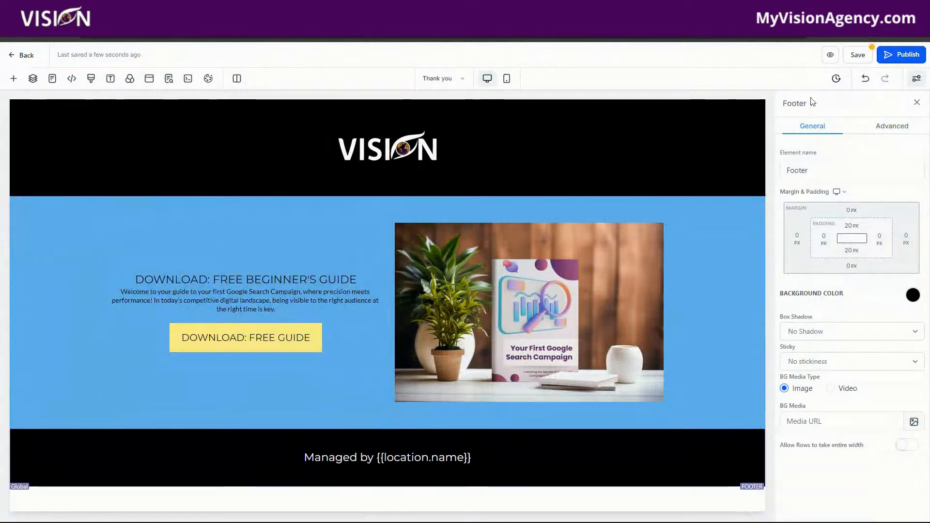
pyautogui.click(865, 80)
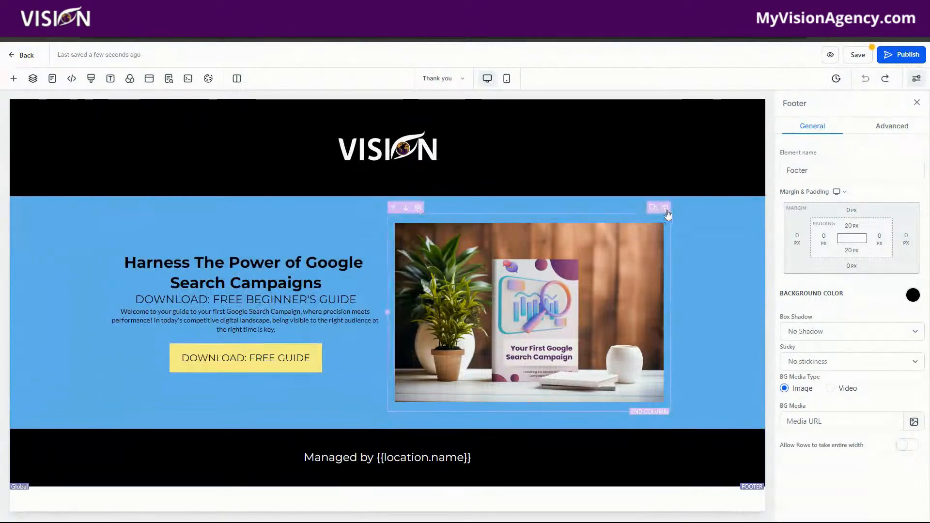
pyautogui.click(667, 210)
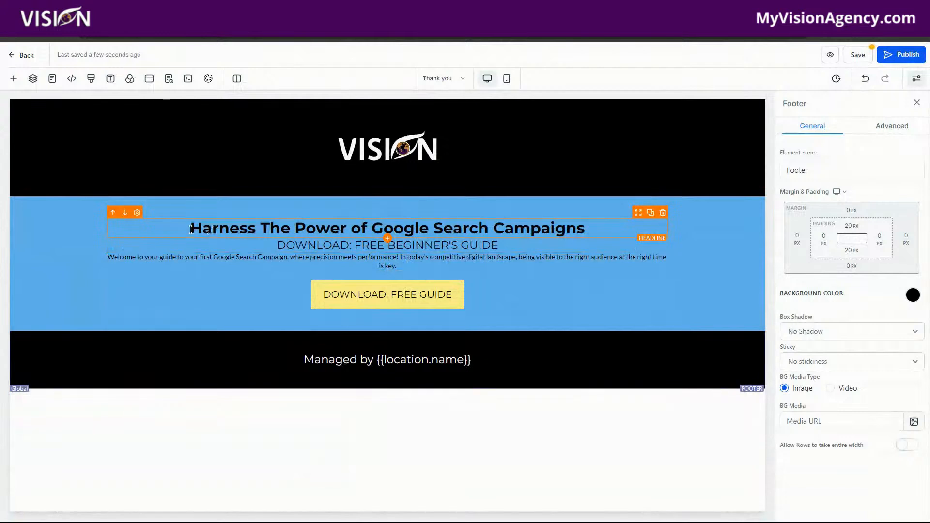
# Step: Replace the blue section's headline with "Congratulations, {{contact.first_name}}!", inserting the contact's First Name as a custom value
pyautogui.tripleClick(620, 229)
pyautogui.write('C')
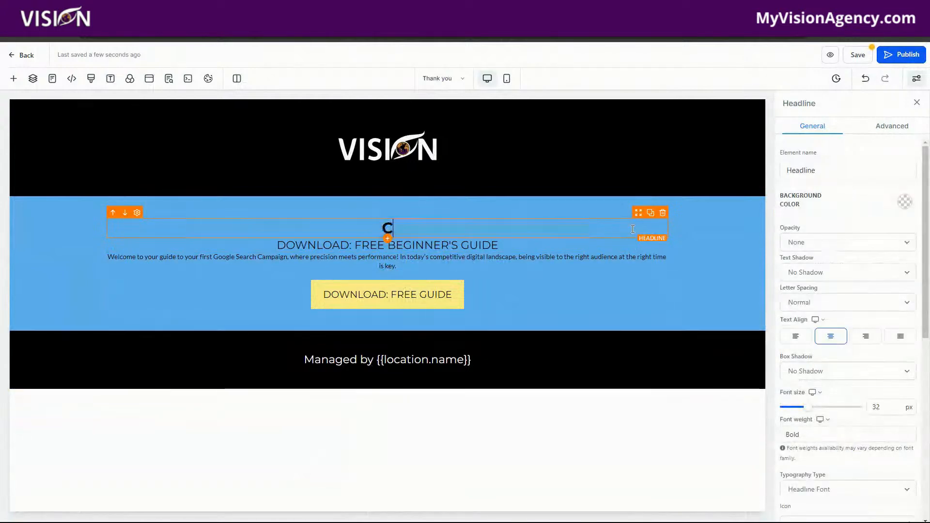
pyautogui.write('ongratulations')
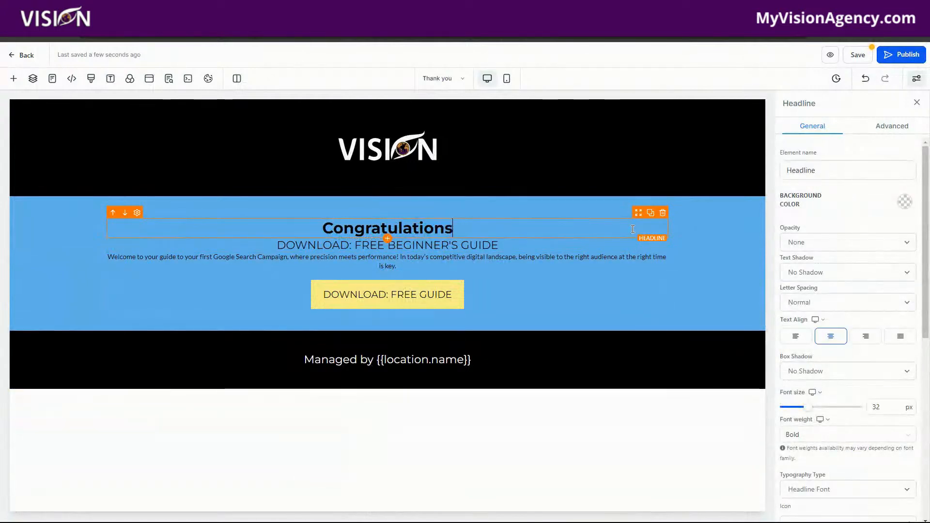
pyautogui.write(', ')
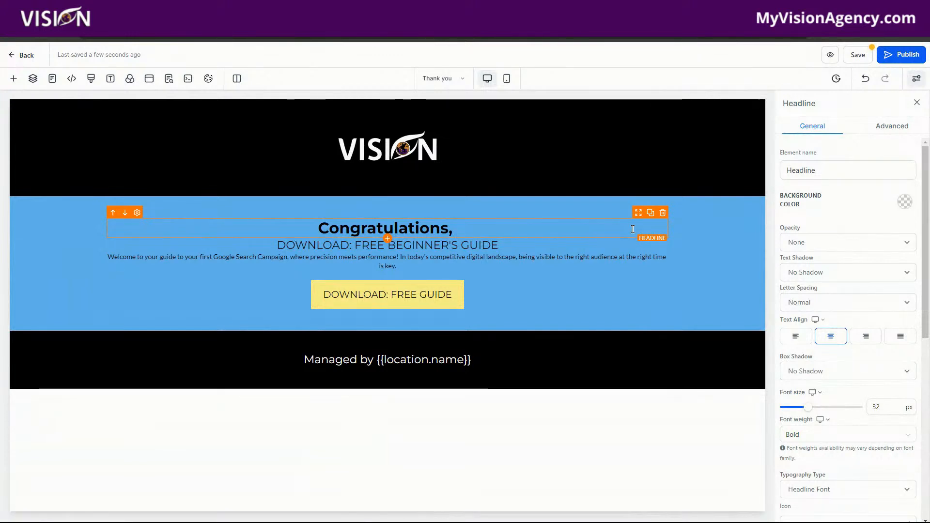
pyautogui.write('{')
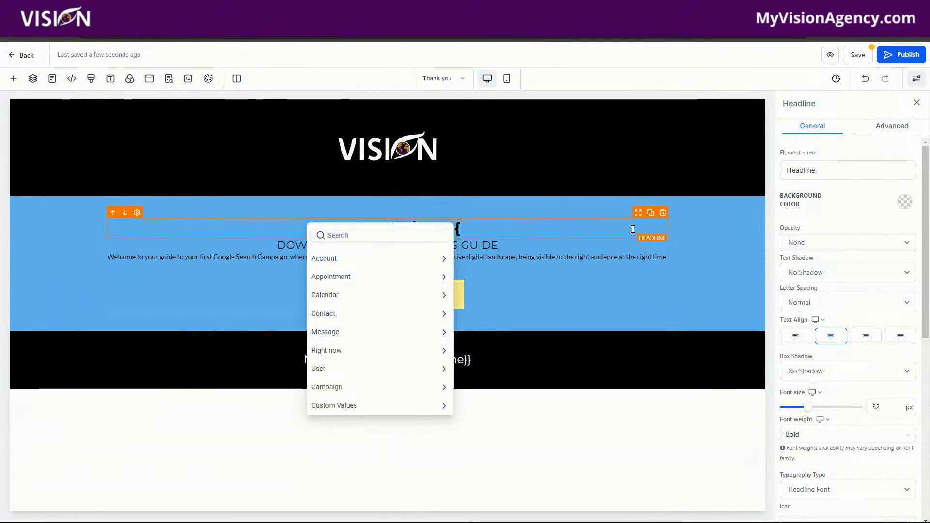
pyautogui.click(351, 316)
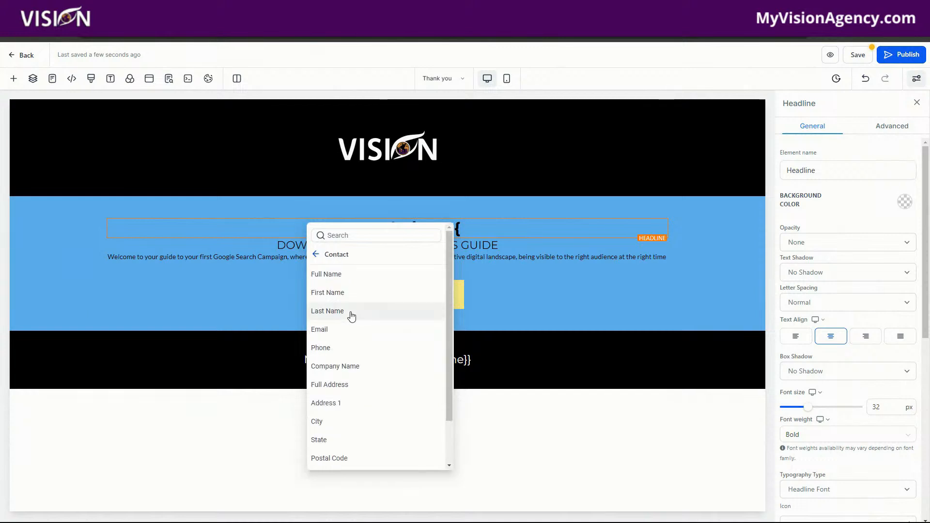
pyautogui.click(347, 291)
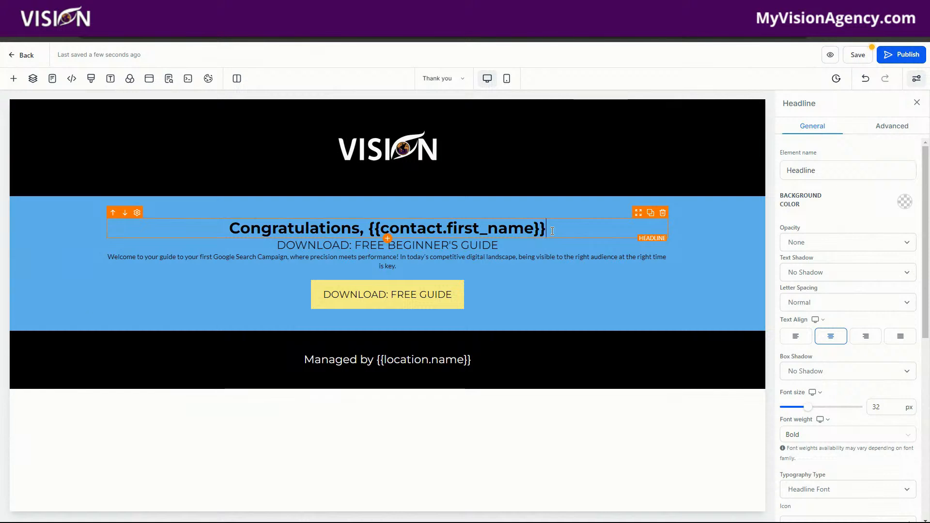
pyautogui.write('!')
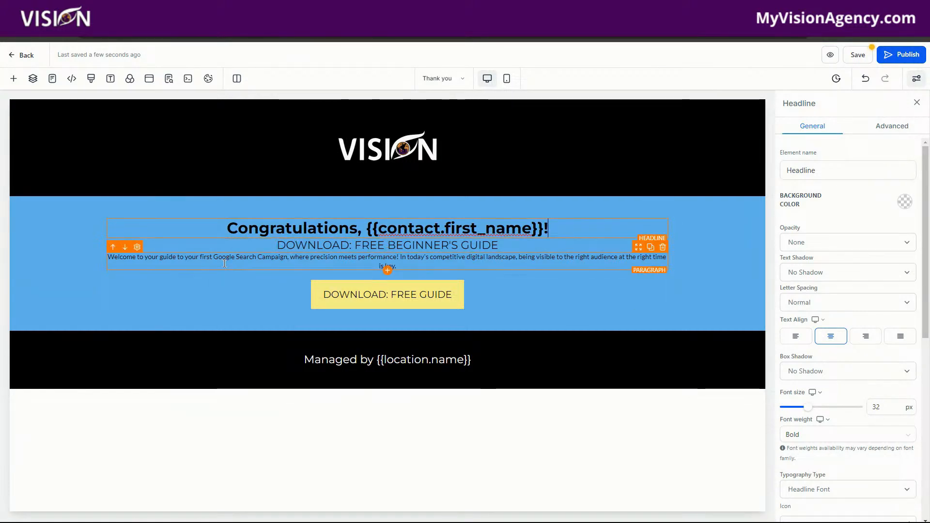
# Step: Replace "DOWNLOAD:" in the yellow button's text so that it reads "ACFCESS YOUR FREE GUIDE"
pyautogui.click(401, 304)
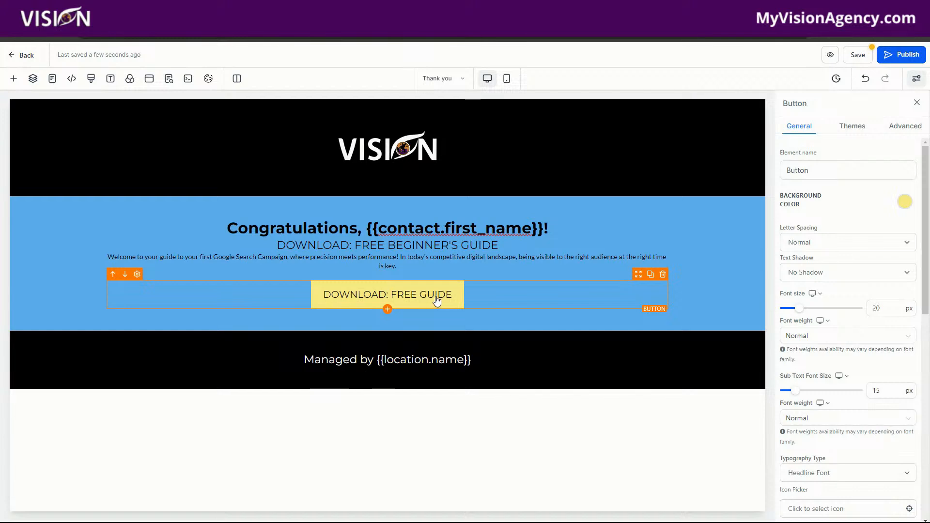
pyautogui.scroll(-10, 853, 333)
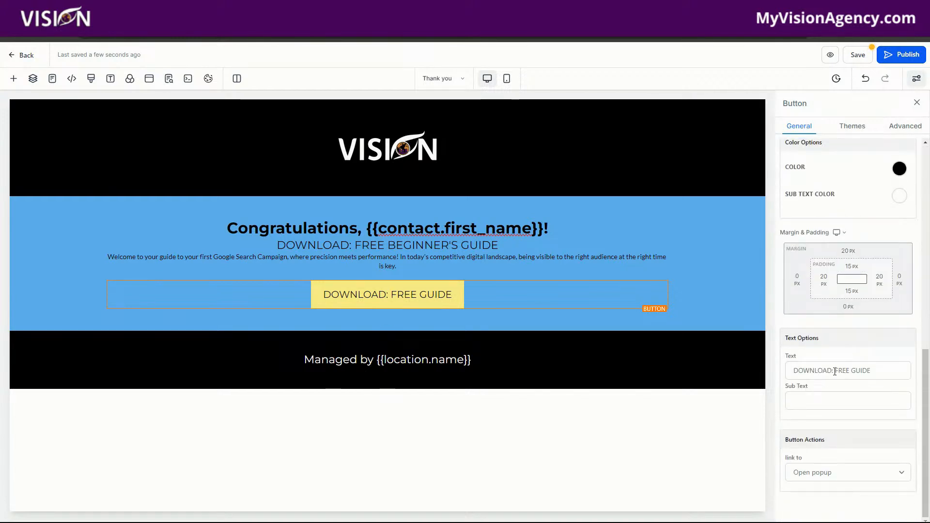
pyautogui.moveTo(833, 371); pyautogui.dragTo(781, 375)
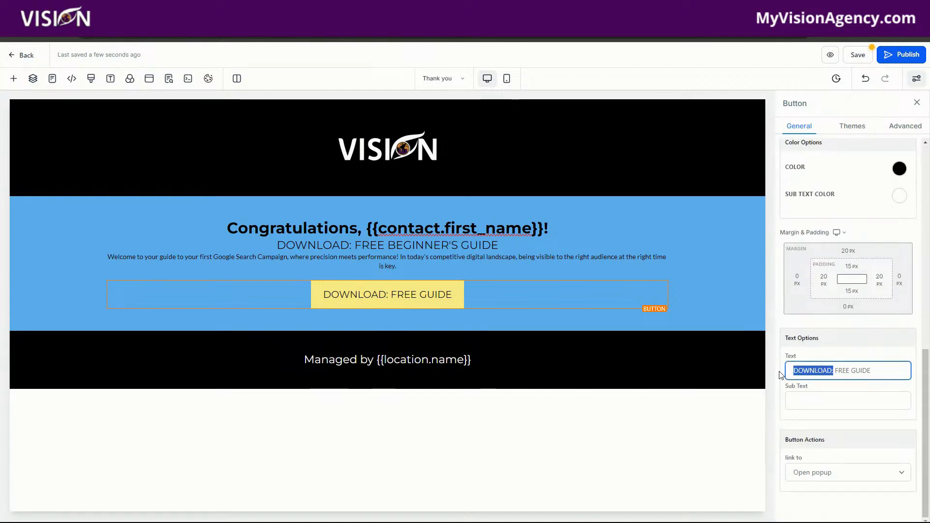
pyautogui.write('ACFCESS YOUR')
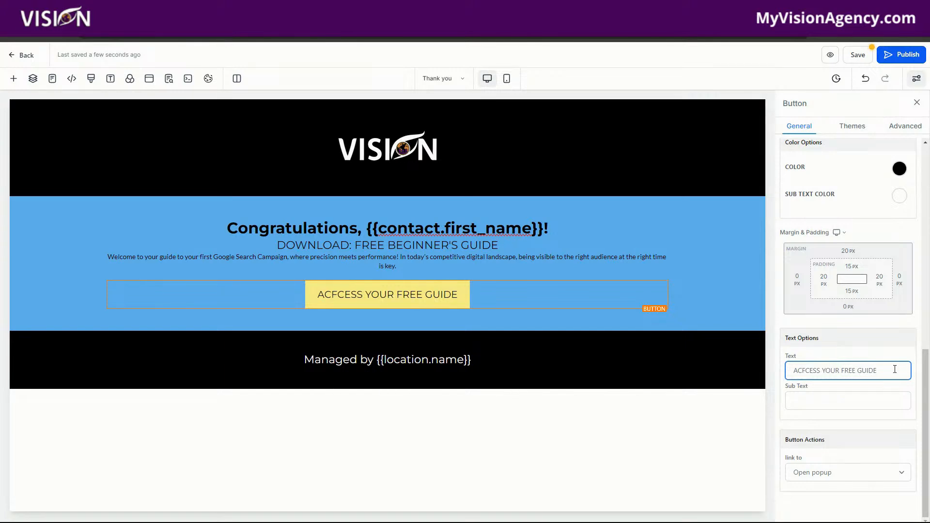
pyautogui.write(' FREE GUIDE Here')
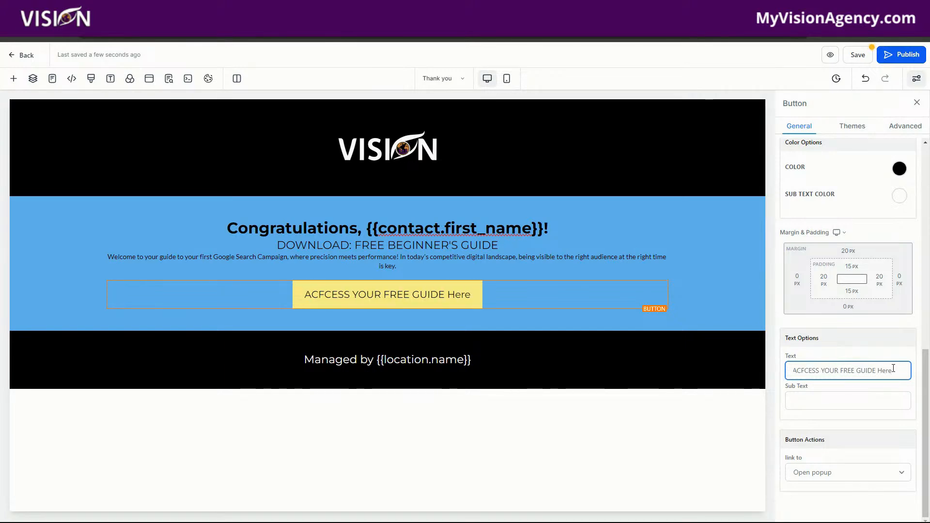
pyautogui.press('BackSpace')
pyautogui.press('BackSpace')
pyautogui.press('BackSpace')
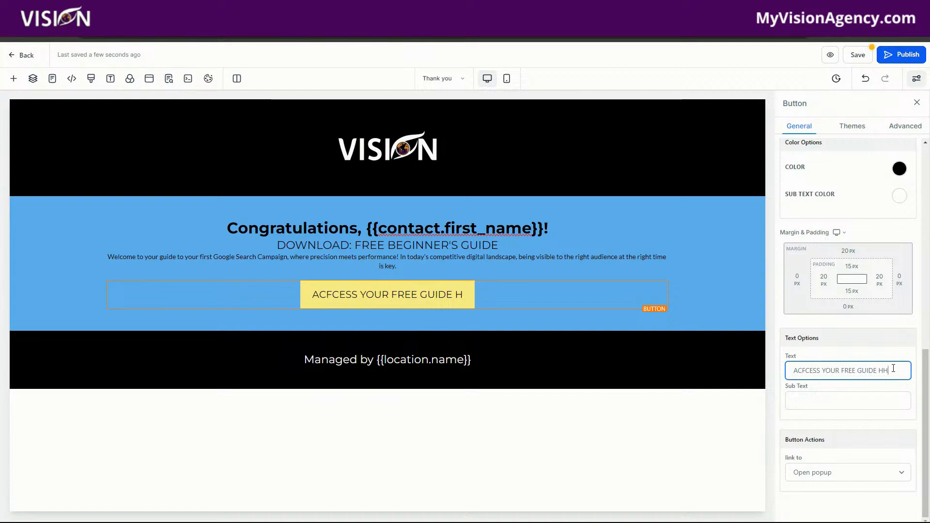
pyautogui.write('HERE')
pyautogui.press('BackSpace')
pyautogui.press('BackSpace')
pyautogui.press('BackSpace')
pyautogui.press('BackSpace')
pyautogui.press('BackSpace')
pyautogui.press('BackSpace')
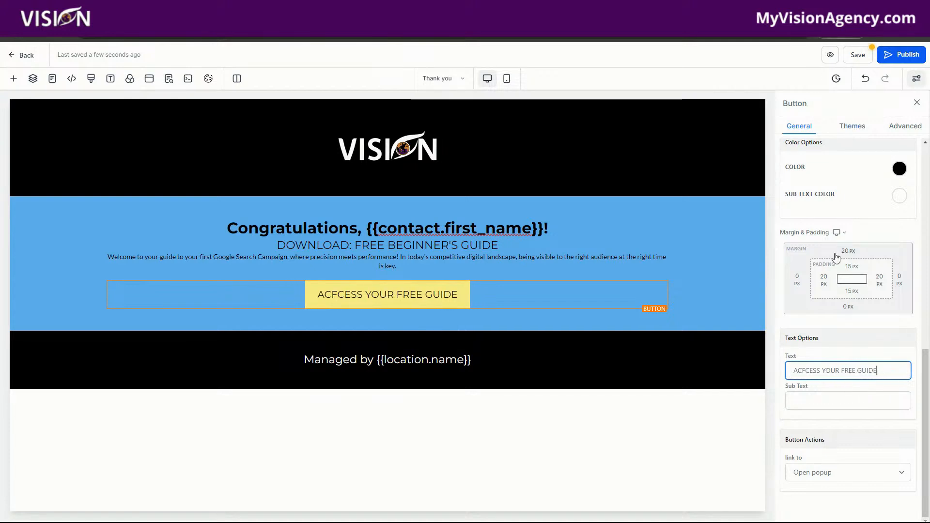
# Step: Search the icons for "down" and add the download icon after the yellow button's text
pyautogui.scroll(10, 867, 252)
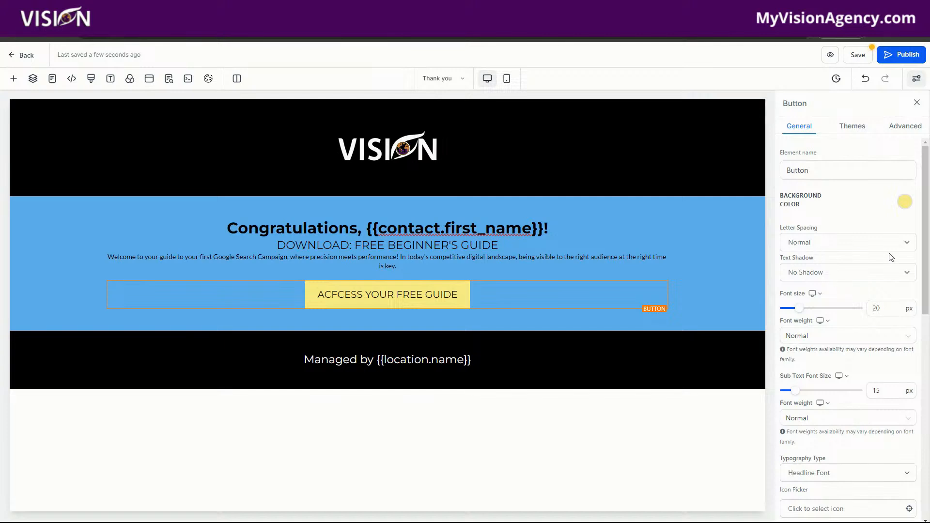
pyautogui.scroll(-3, 890, 256)
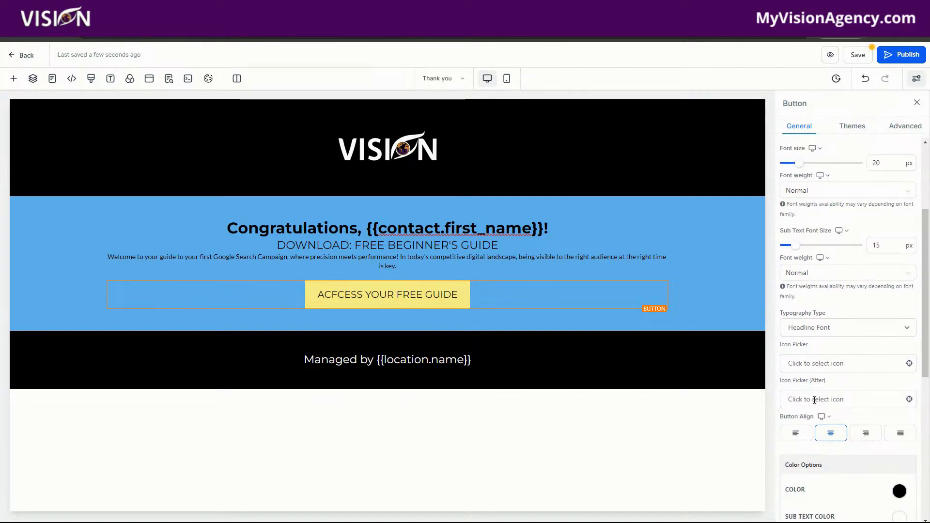
pyautogui.click(813, 399)
pyautogui.click(824, 422)
pyautogui.write('do')
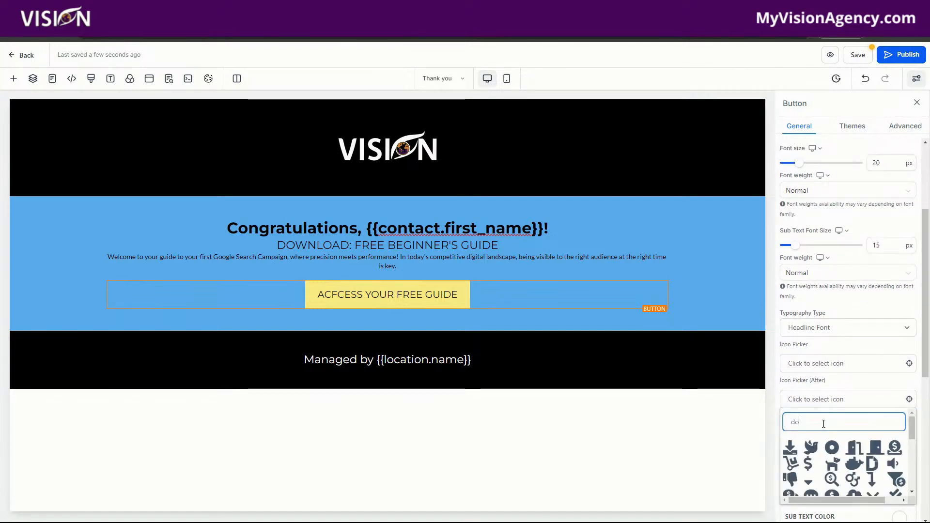
pyautogui.write('wn')
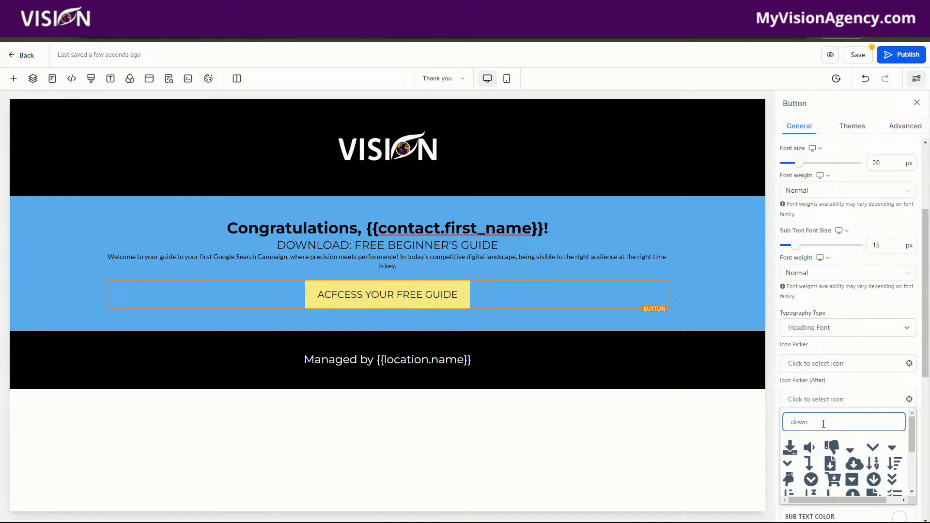
pyautogui.click(790, 448)
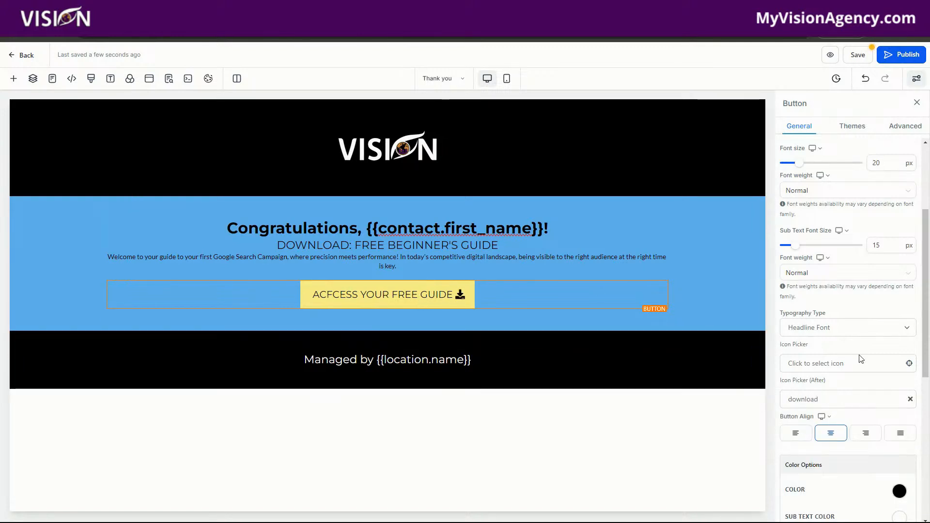
# Step: Correct the misspelled first word so the button text reads "ACCESS YOUR FREE GUIDE"
pyautogui.scroll(-5, 833, 380)
pyautogui.click(805, 372)
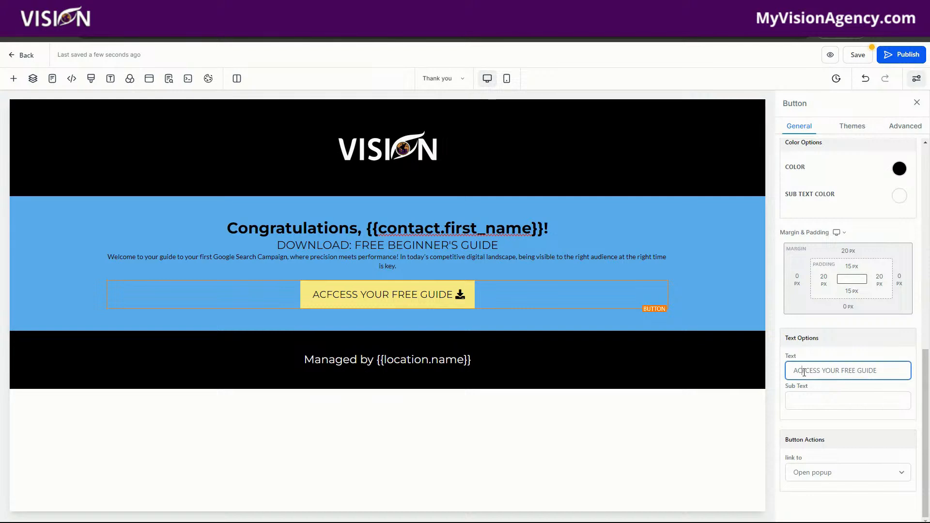
pyautogui.press('BackSpace')
pyautogui.click(416, 297)
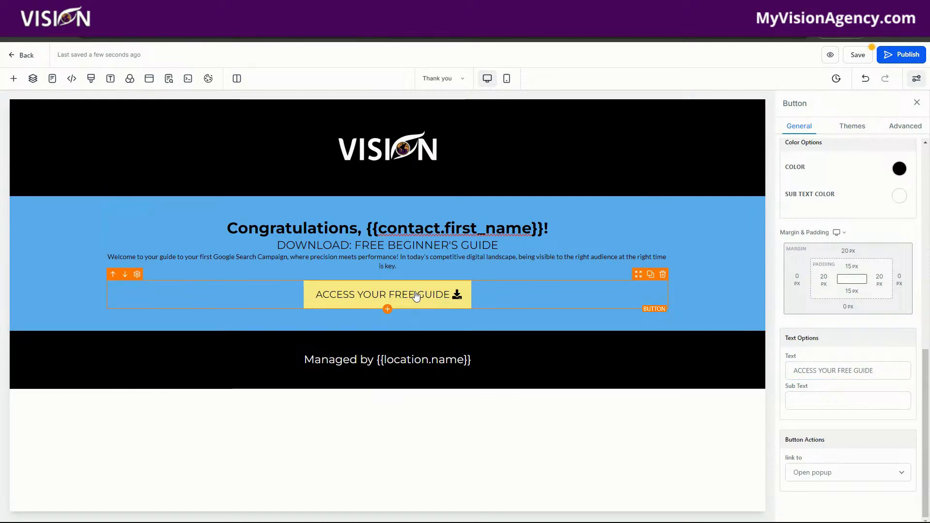
# Step: Delete the welcome paragraph and the "DOWNLOAD: FREE BEGINNER'S GUIDE" sub headline, and save the page
pyautogui.click(663, 249)
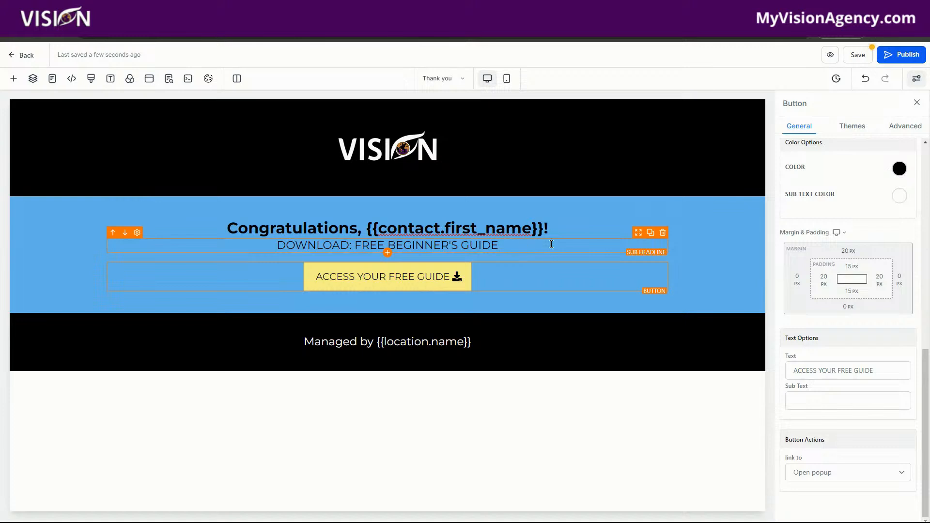
pyautogui.click(663, 235)
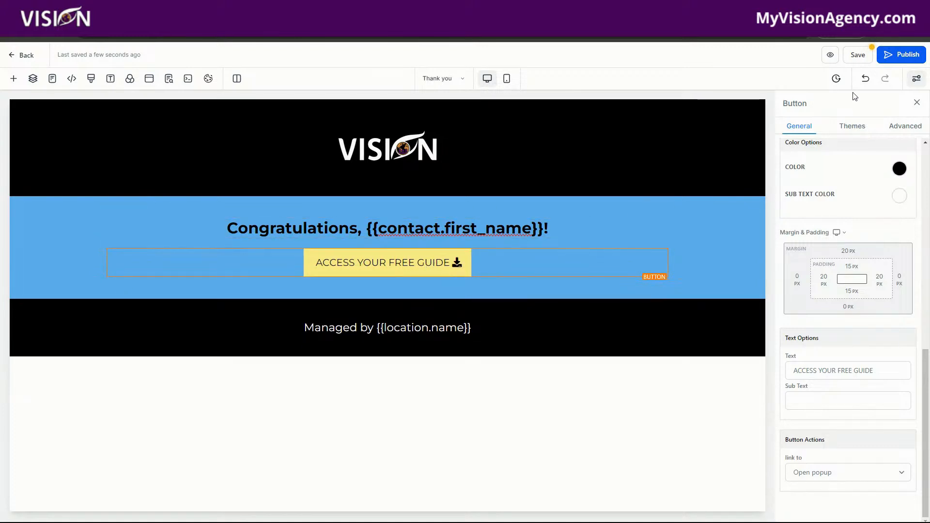
pyautogui.click(858, 55)
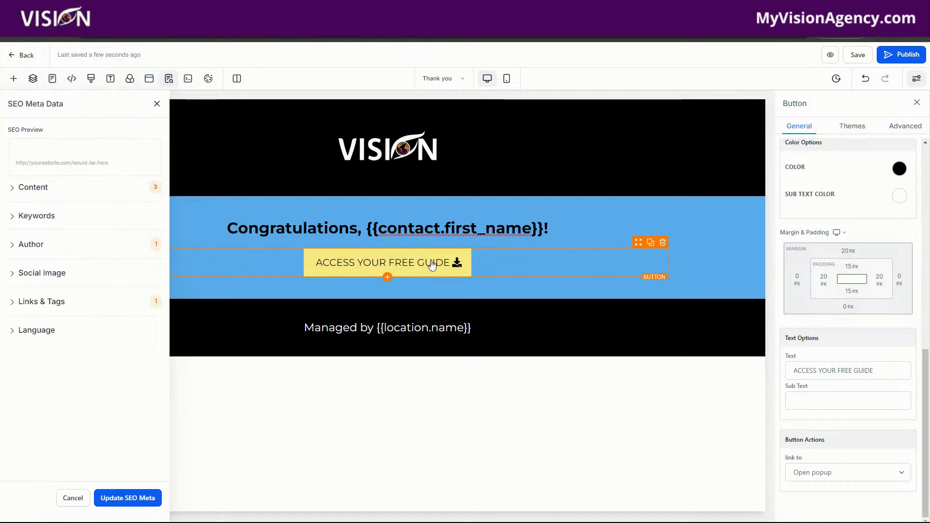
# Step: Set the button's link action to Website URL, leaving the address empty, and save the page
pyautogui.click(827, 473)
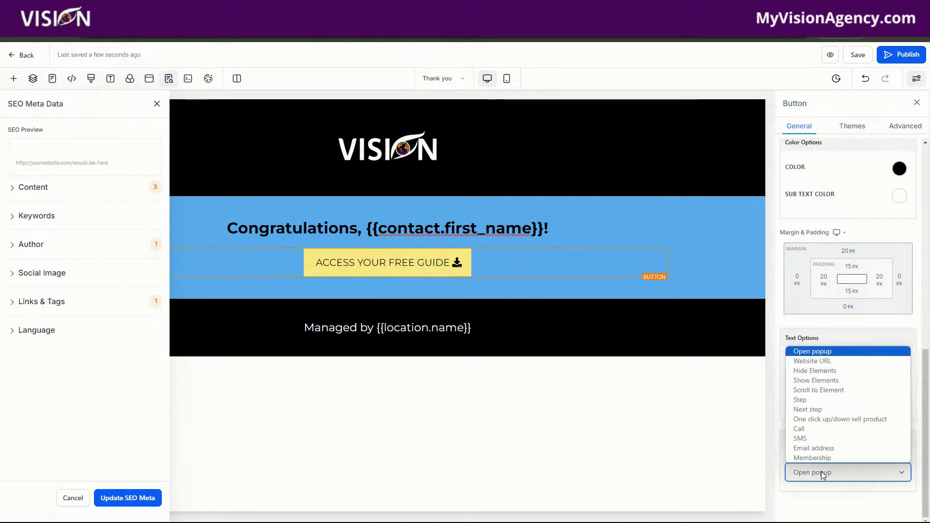
pyautogui.click(837, 362)
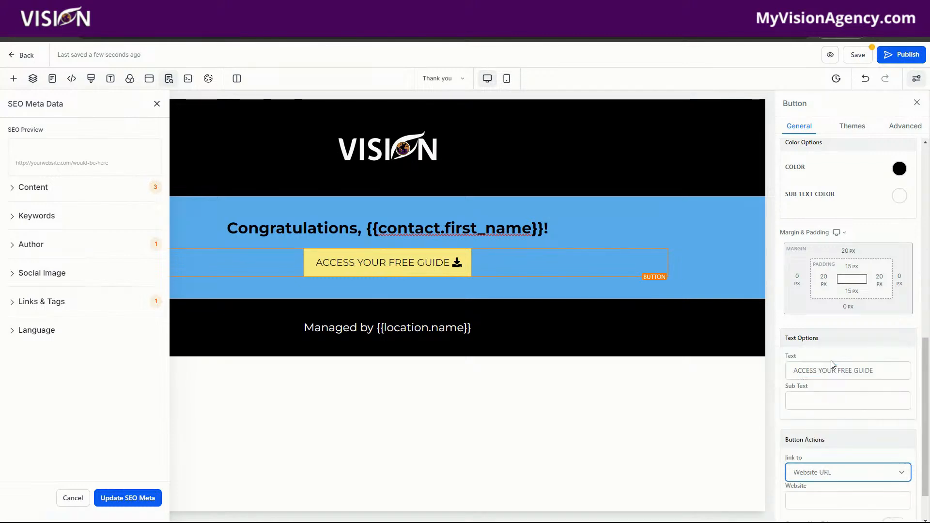
pyautogui.scroll(-2, 849, 489)
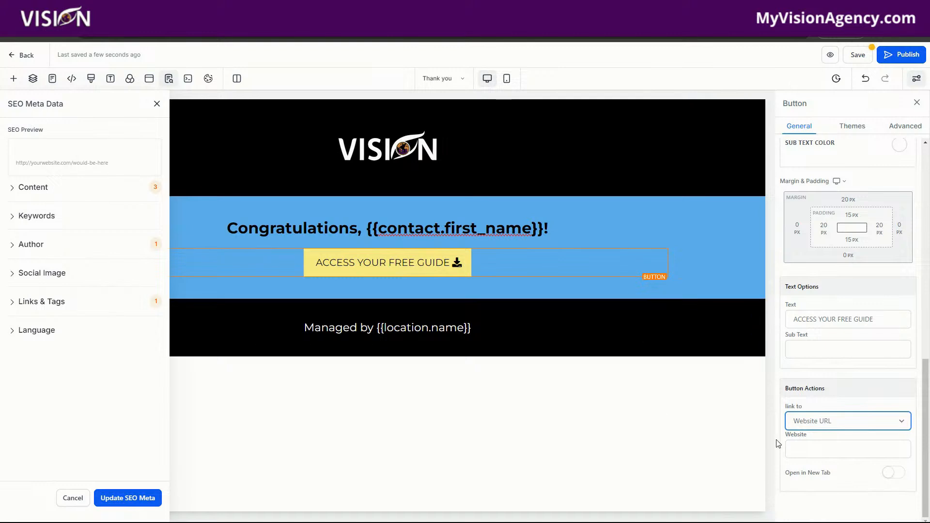
pyautogui.click(857, 55)
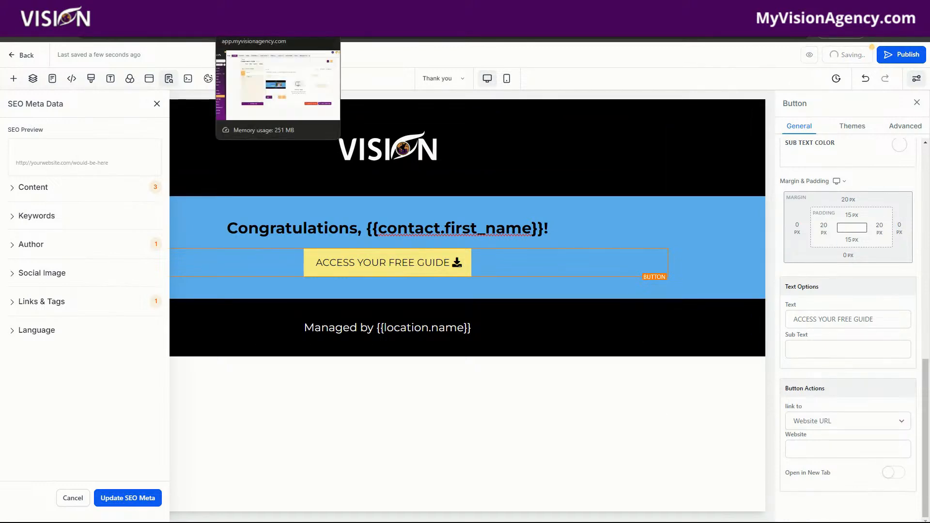
# Step: Leave the page editor and upload the Your-first-Google-Search-campaign PDF from the ebook covers folder to the media library
pyautogui.click(19, 56)
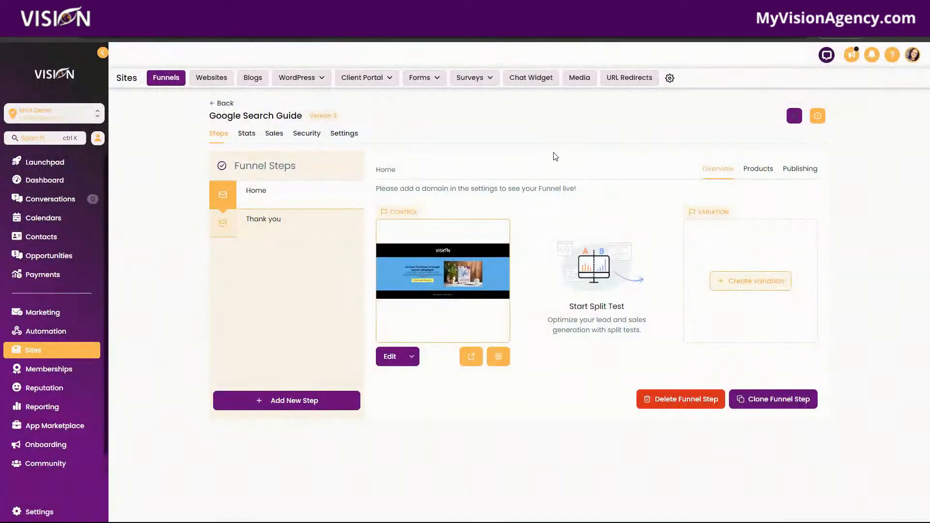
pyautogui.click(582, 78)
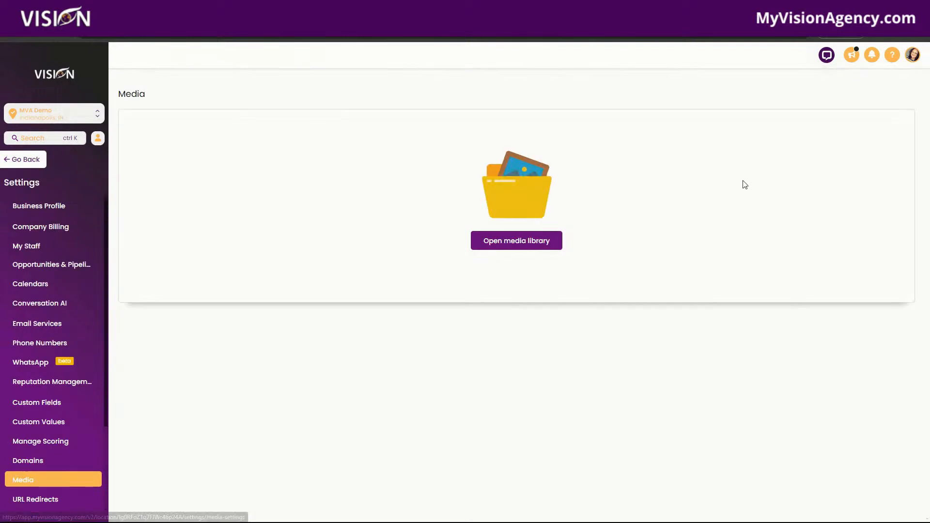
pyautogui.click(513, 240)
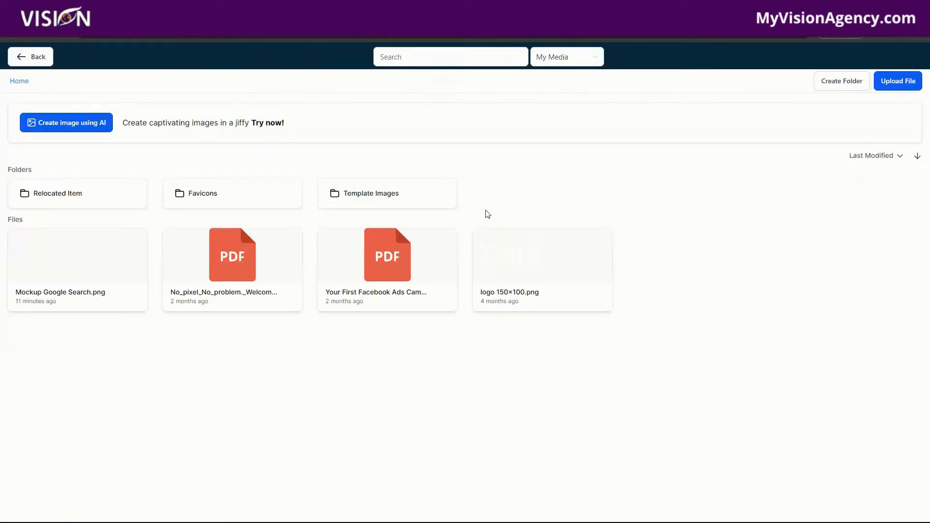
pyautogui.click(903, 83)
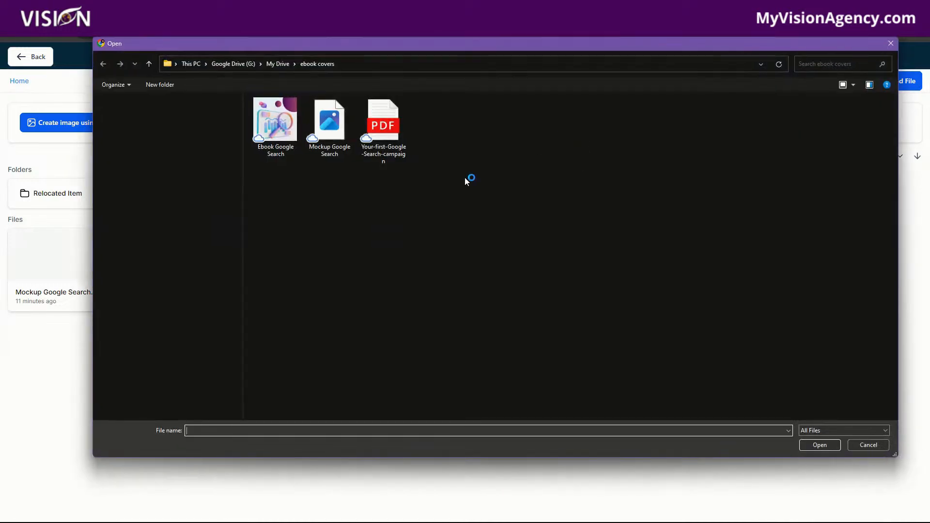
pyautogui.click(385, 127)
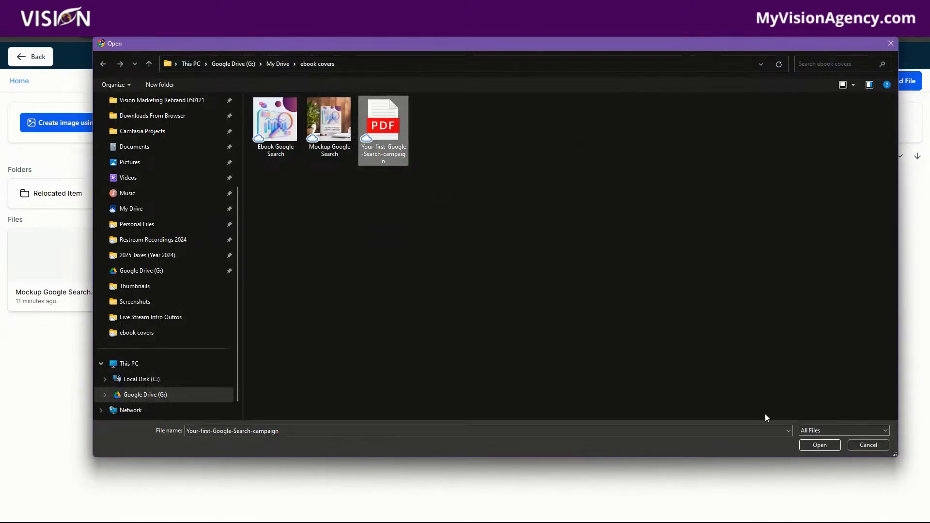
pyautogui.click(819, 445)
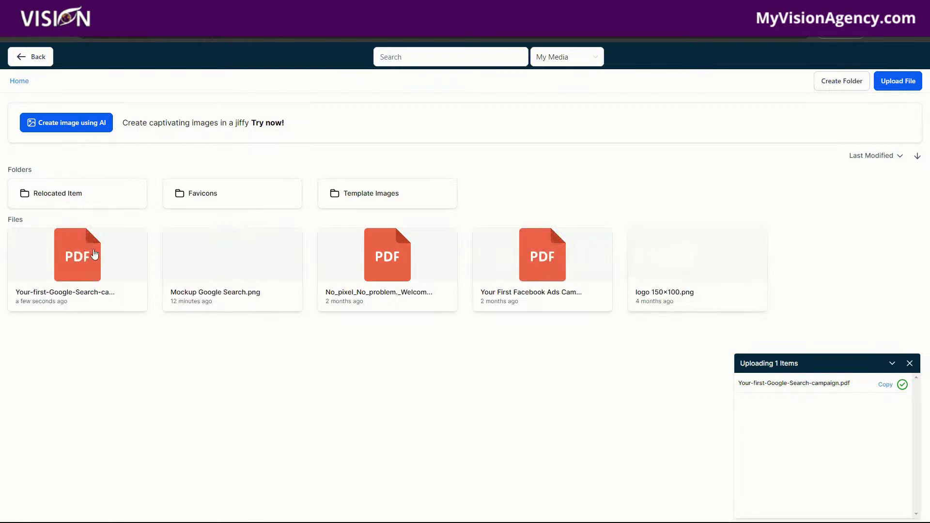
# Step: Copy the link of the uploaded Your-first-Google-Search-campaign PDF and leave the media library
pyautogui.rightClick(99, 257)
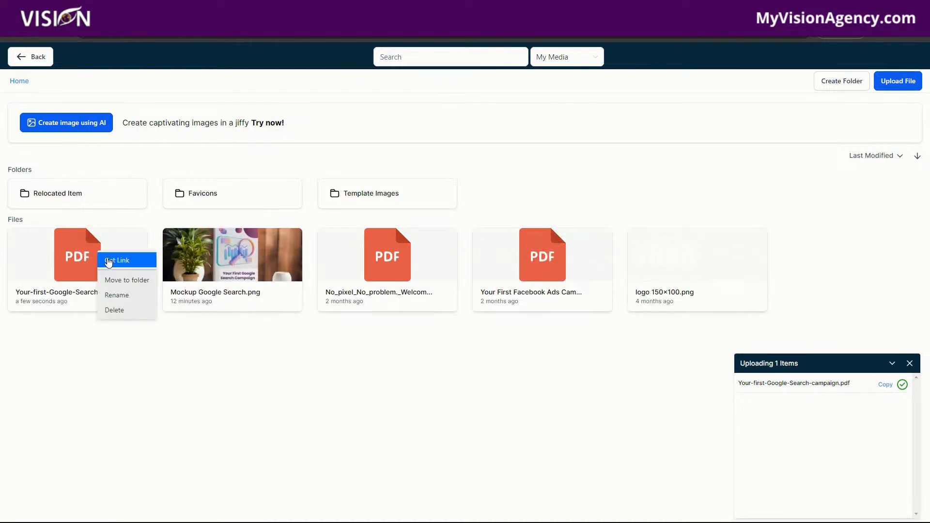
pyautogui.click(119, 262)
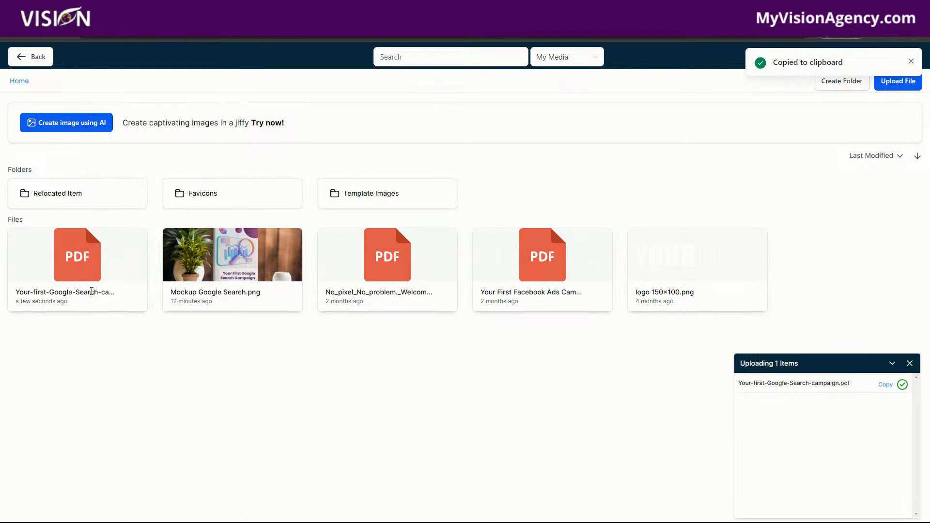
pyautogui.click(44, 57)
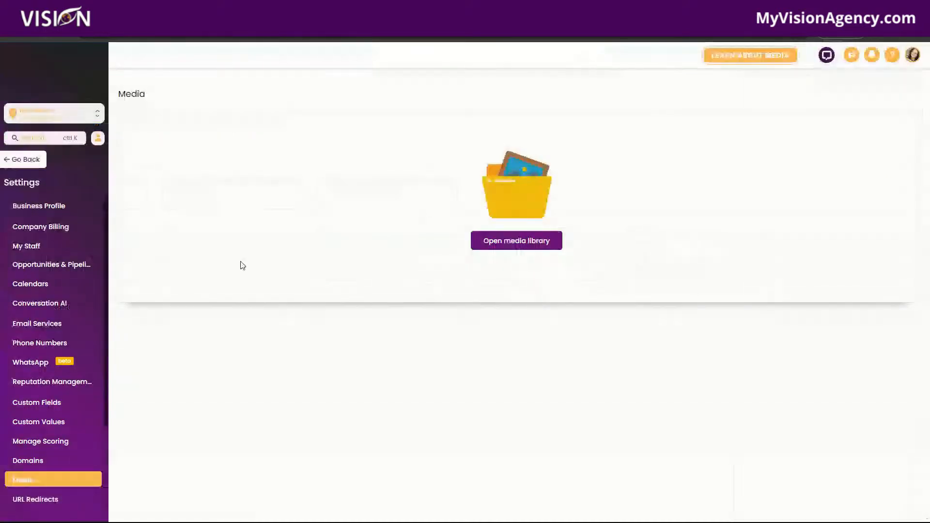
# Step: Open the Thank you page of the Google Search Guide funnel for editing in a new tab
pyautogui.click(33, 165)
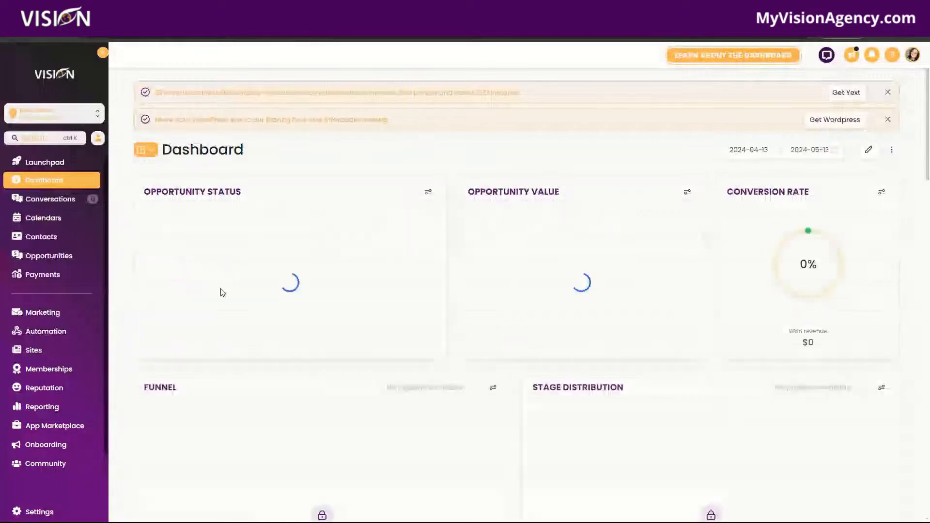
pyautogui.click(44, 350)
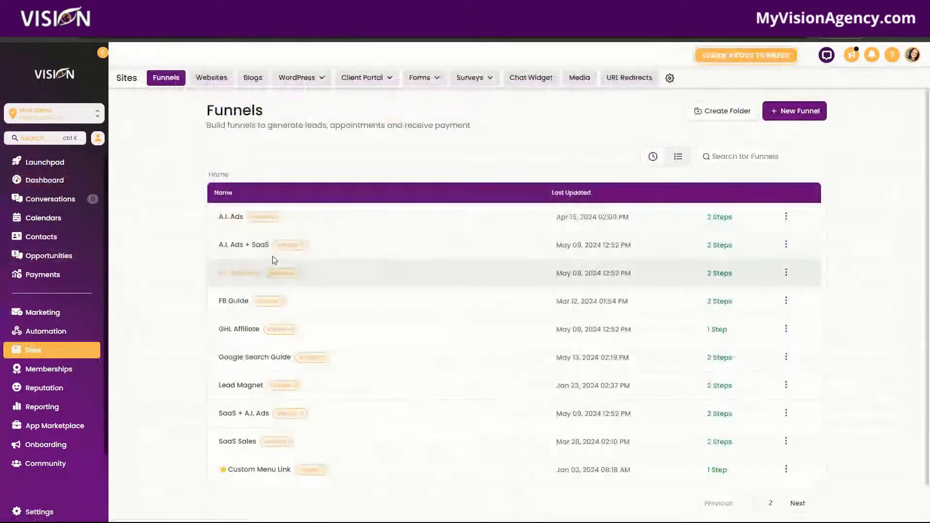
pyautogui.click(248, 358)
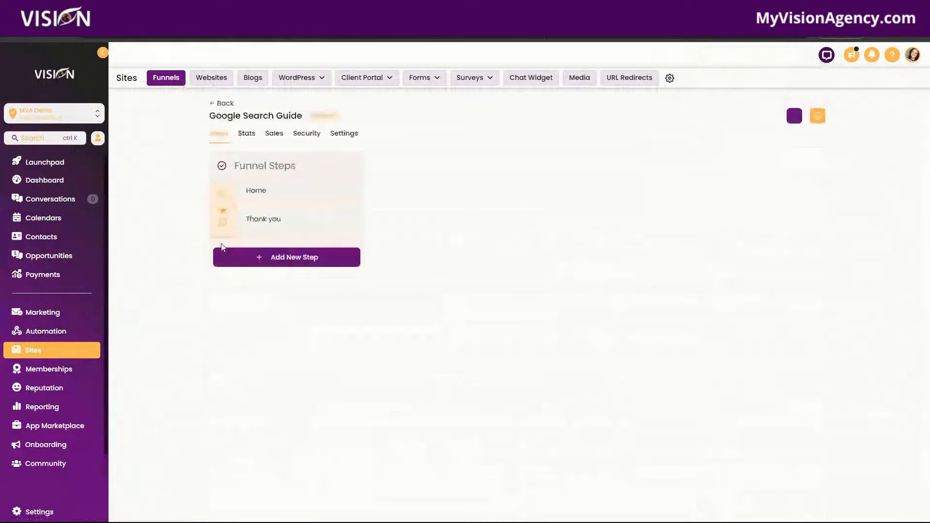
pyautogui.click(412, 357)
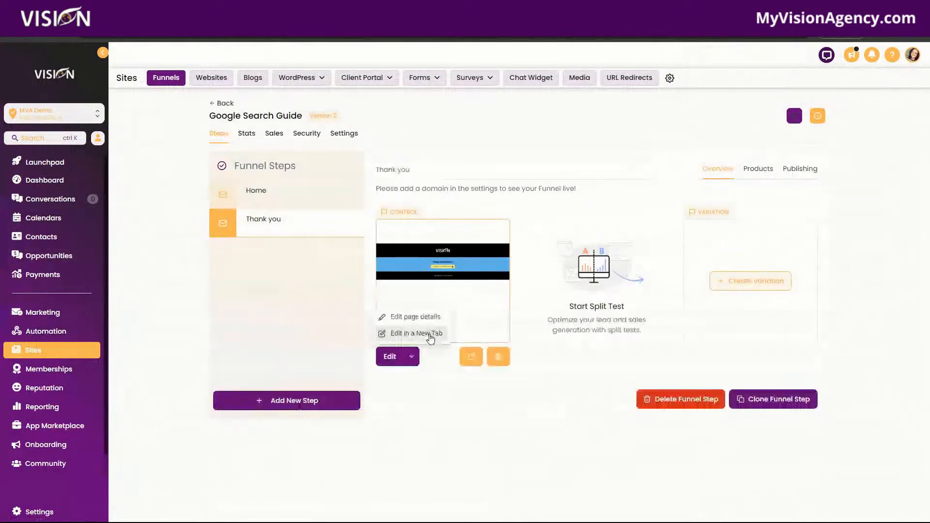
pyautogui.click(430, 335)
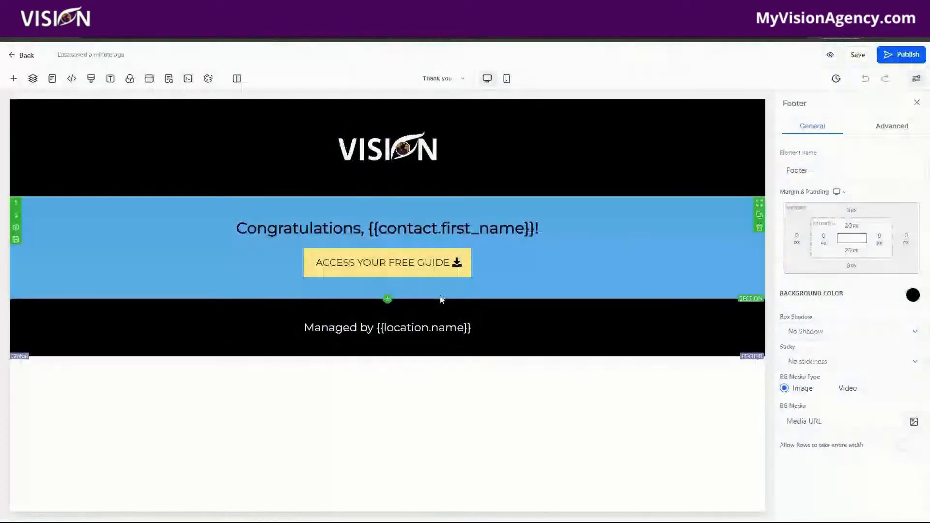
# Step: Set the "ACCESS YOUR FREE GUIDE" button's website address to the copied PDF link and save the page
pyautogui.click(415, 270)
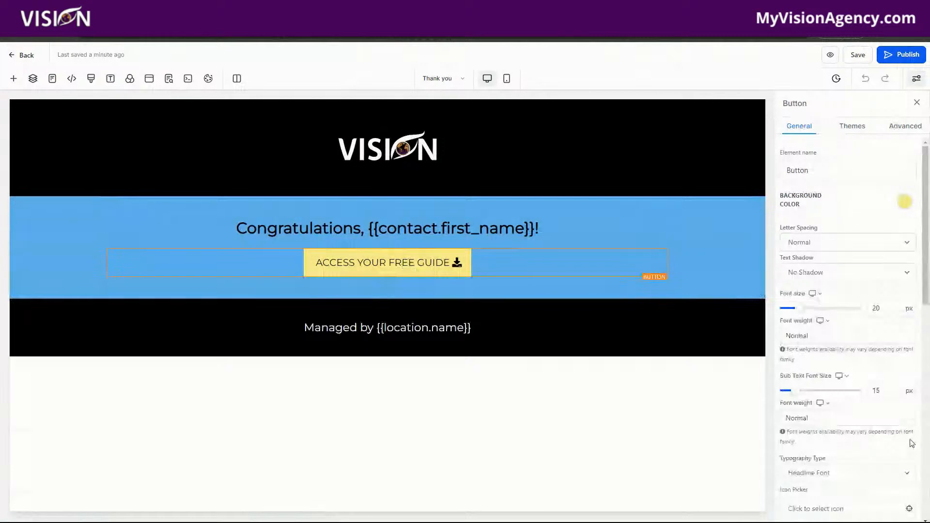
pyautogui.scroll(-5, 862, 461)
pyautogui.click(820, 454)
pyautogui.hotkey('ctrl', 'v')
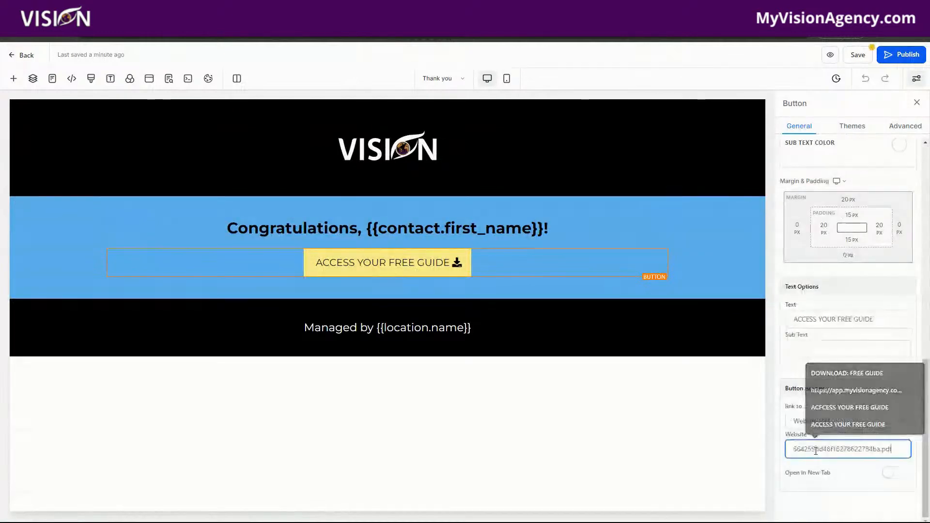
pyautogui.click(858, 54)
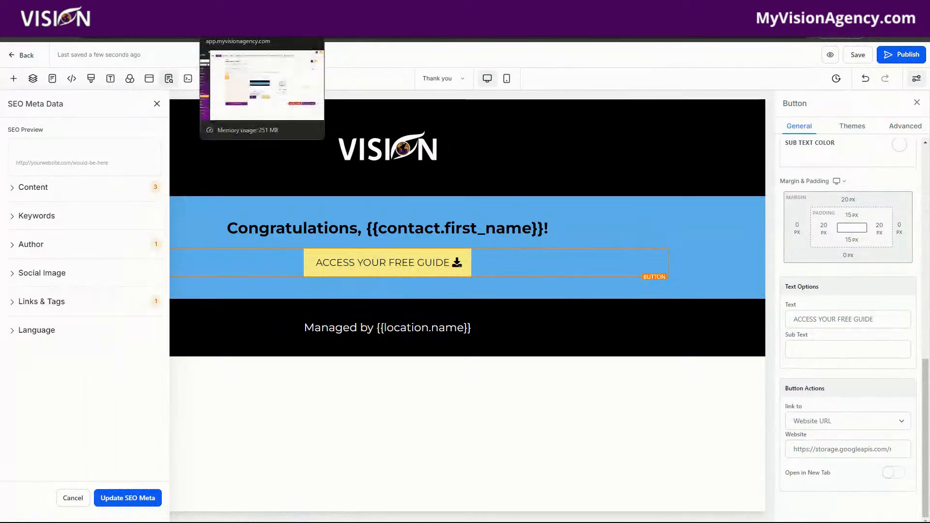
# Step: Check the Google Search Guide funnel's domain setting, the account's Domains page and the workflow list
pyautogui.click(243, 9)
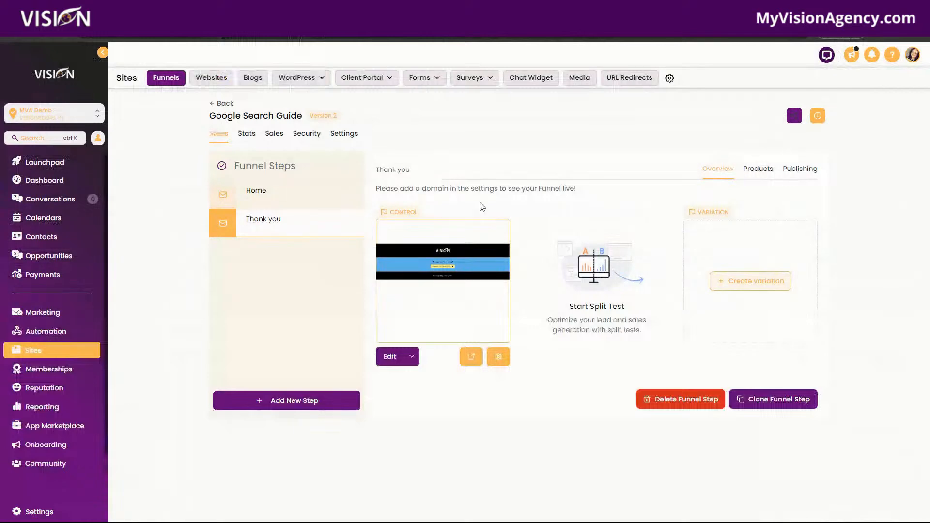
pyautogui.click(345, 135)
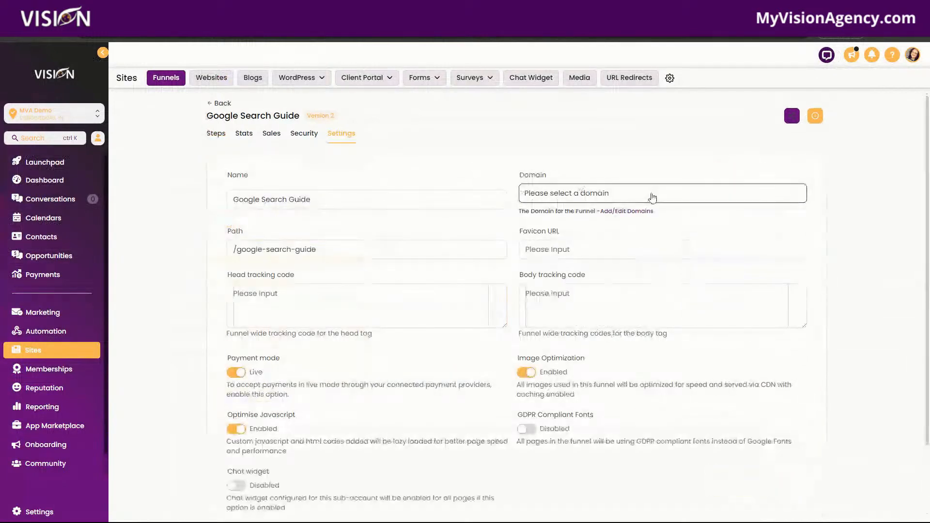
pyautogui.click(624, 211)
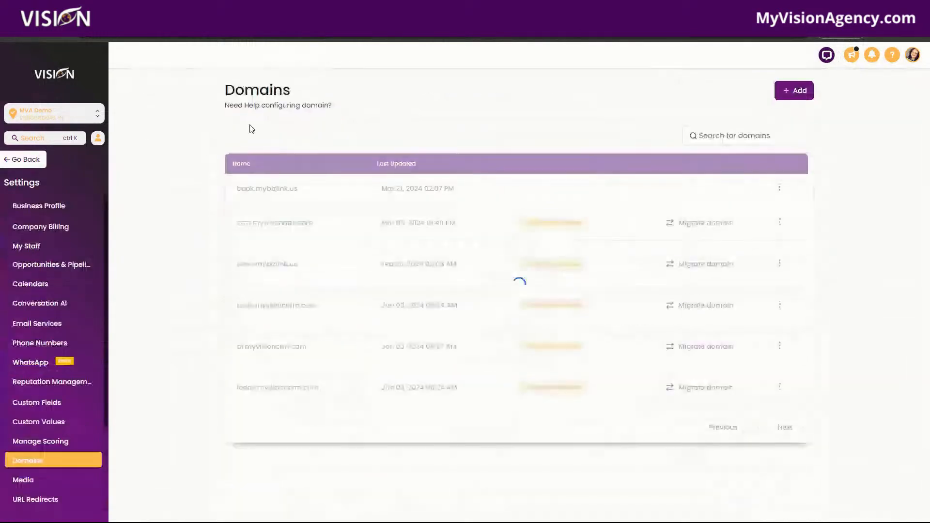
pyautogui.click(27, 159)
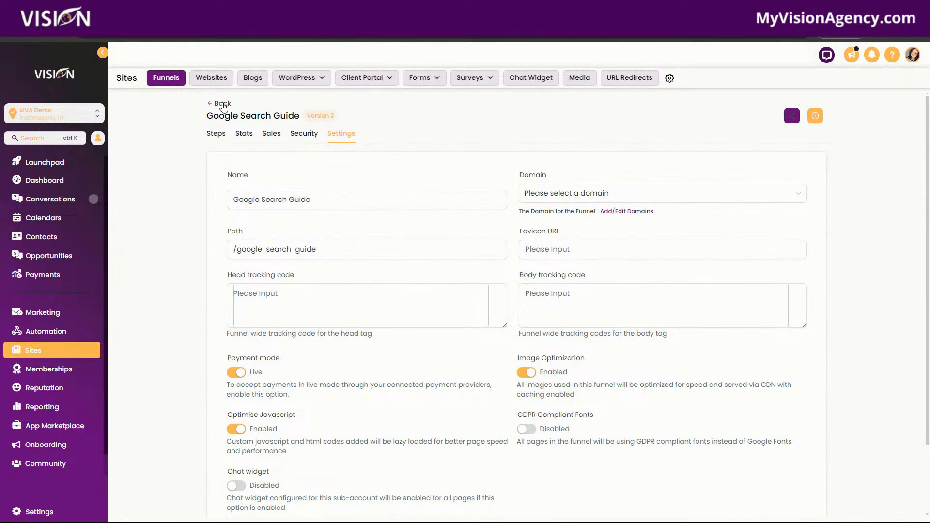
pyautogui.click(56, 333)
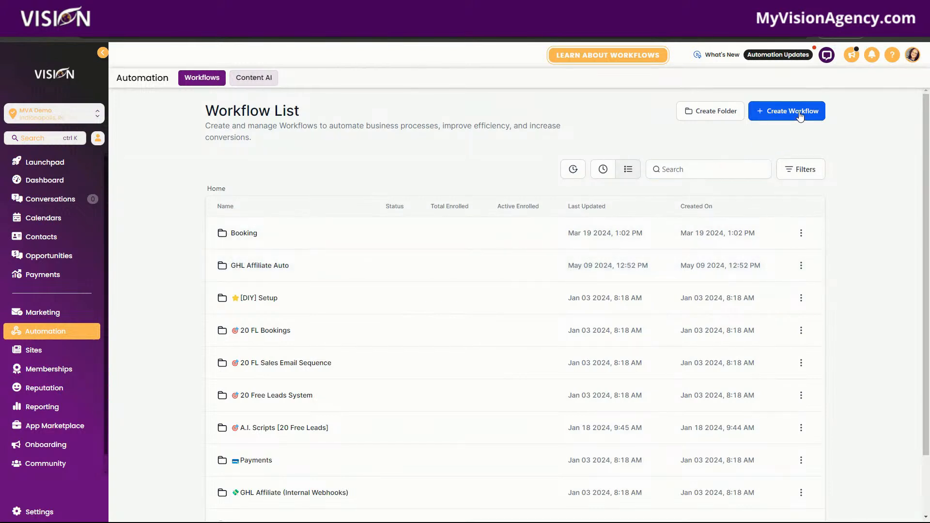
# Step: Preview the Google Search Guide funnel's Thank you page and look through the PDF guide its button delivers
pyautogui.click(34, 349)
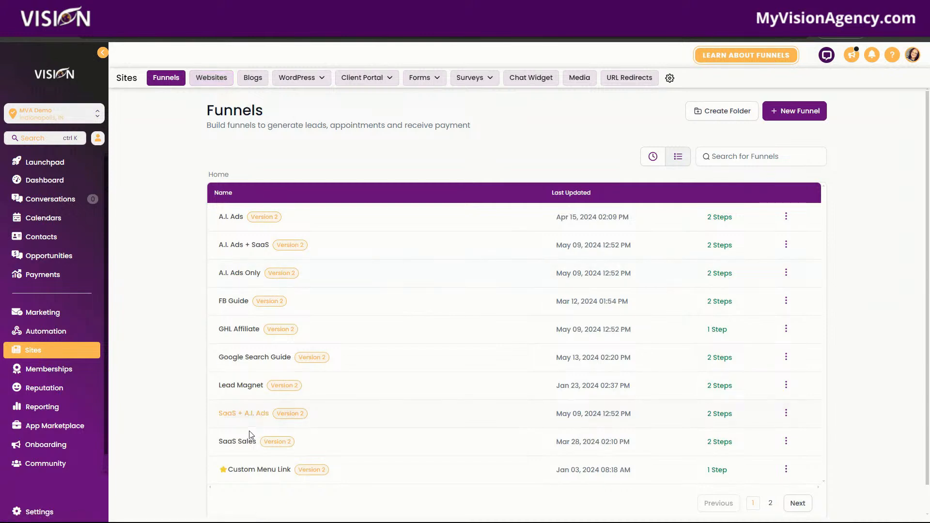
pyautogui.click(241, 360)
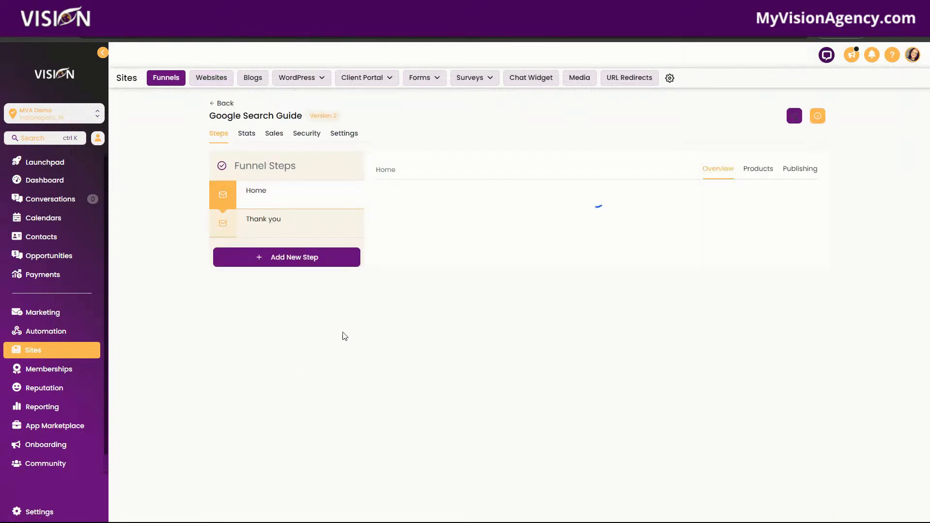
pyautogui.click(259, 219)
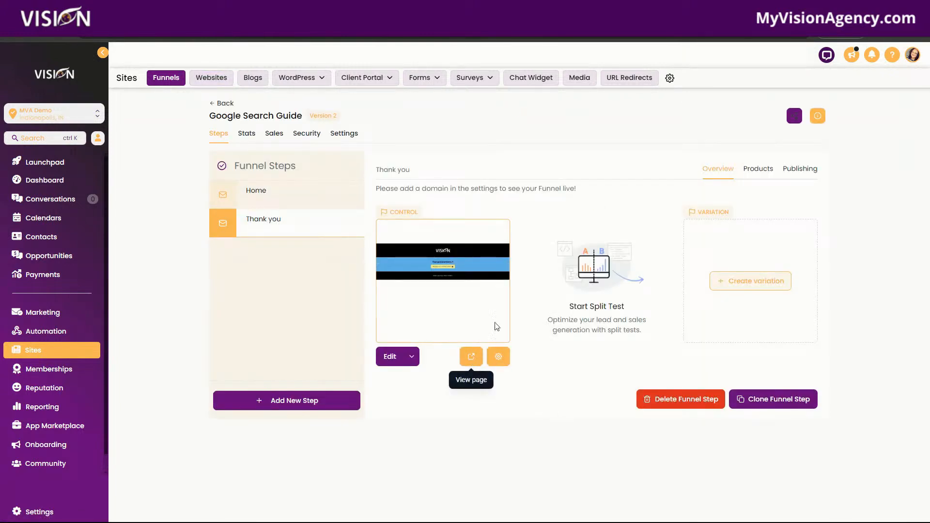
pyautogui.click(472, 358)
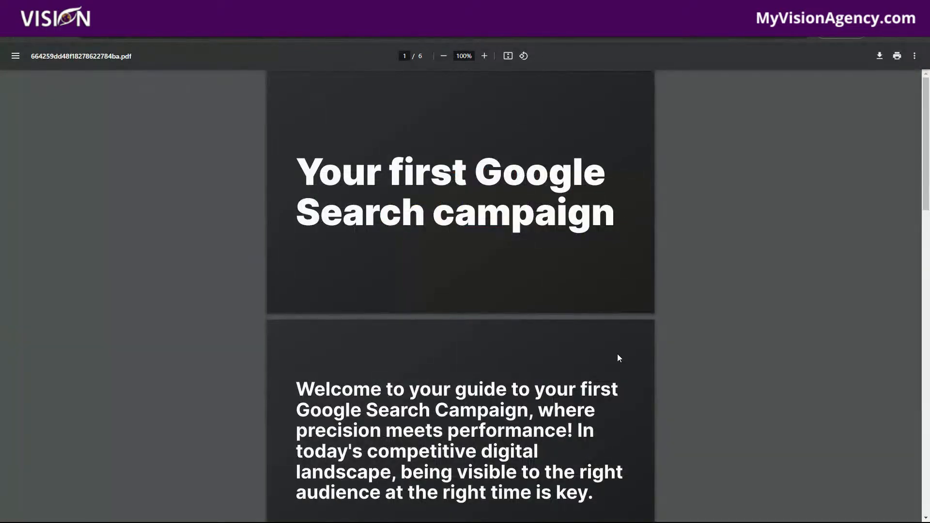
pyautogui.scroll(-20, 580, 294)
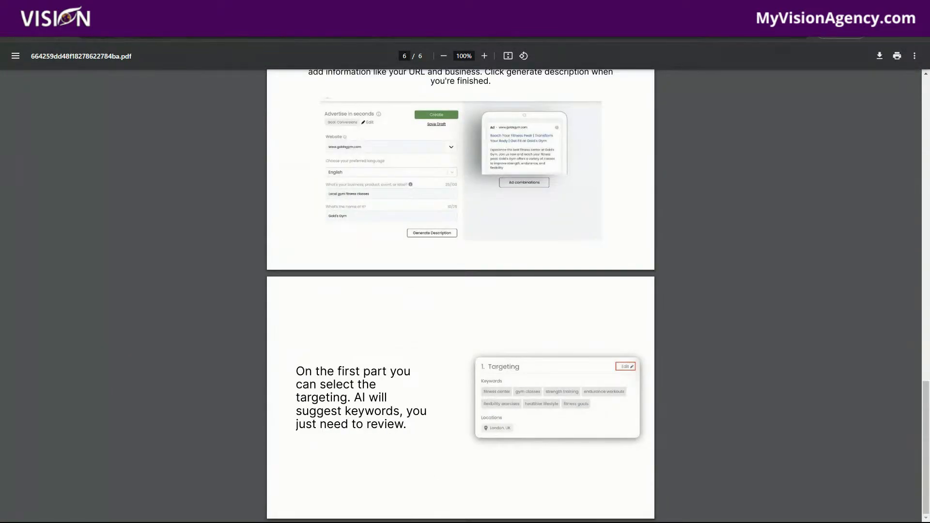
# Step: Return to the marketing area and create a new email template from scratch
pyautogui.click(286, 9)
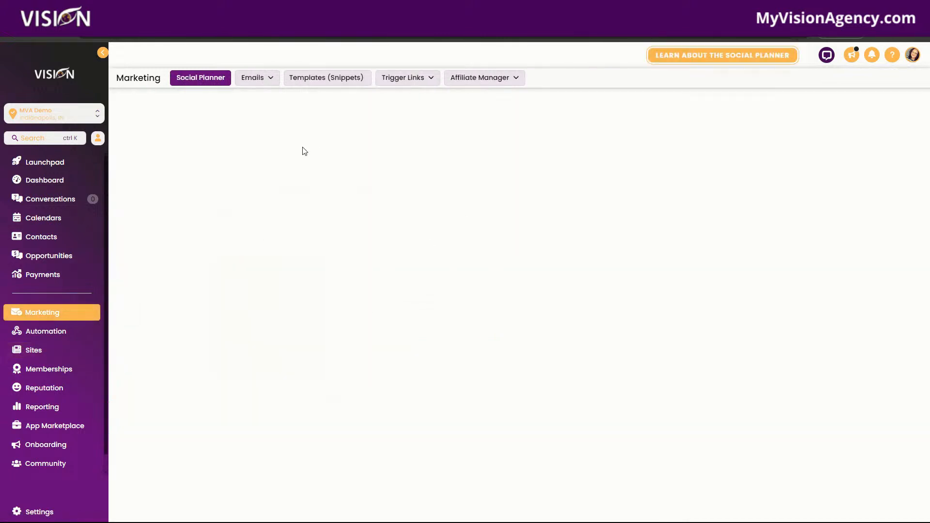
pyautogui.click(260, 79)
pyautogui.click(252, 118)
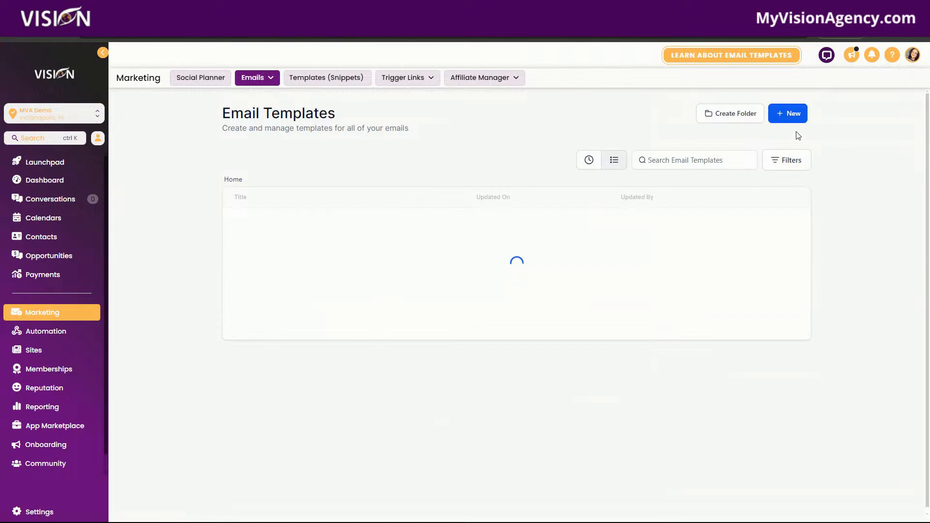
pyautogui.click(793, 114)
pyautogui.click(835, 168)
pyautogui.click(446, 378)
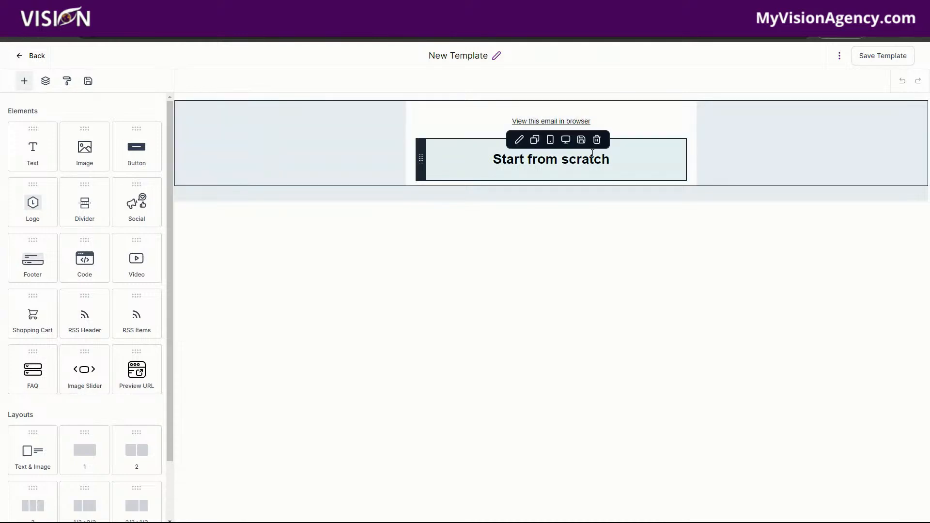
# Step: Examine the new email template's sender, preview text and subject settings, and leave the template editor without changing them
pyautogui.click(637, 165)
pyautogui.click(840, 56)
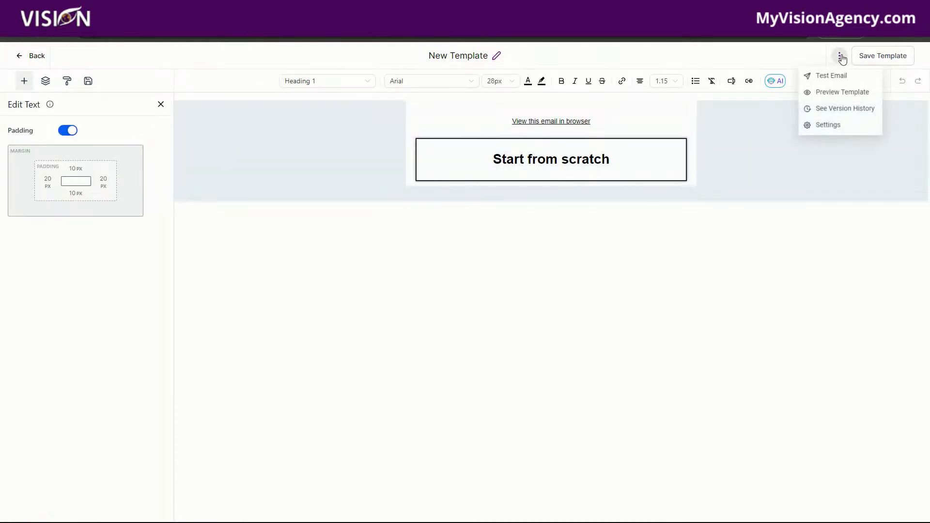
pyautogui.click(853, 128)
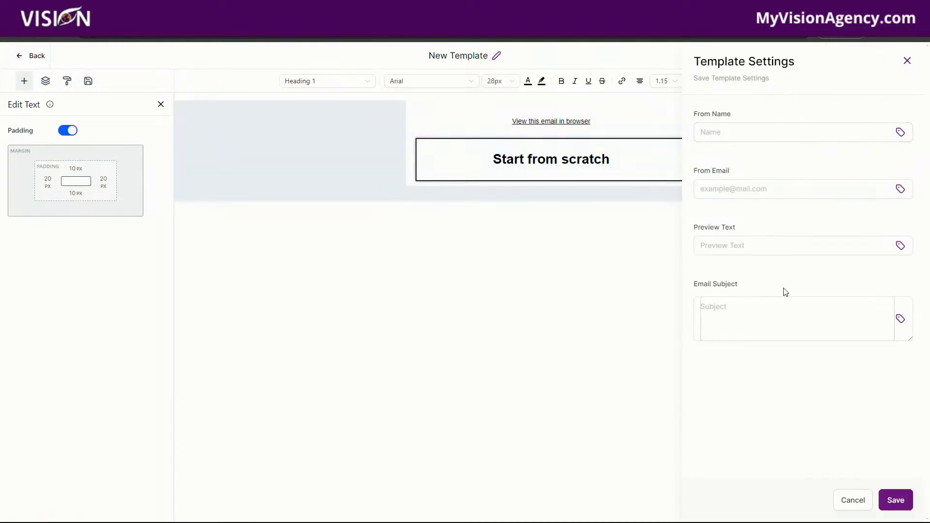
pyautogui.click(907, 61)
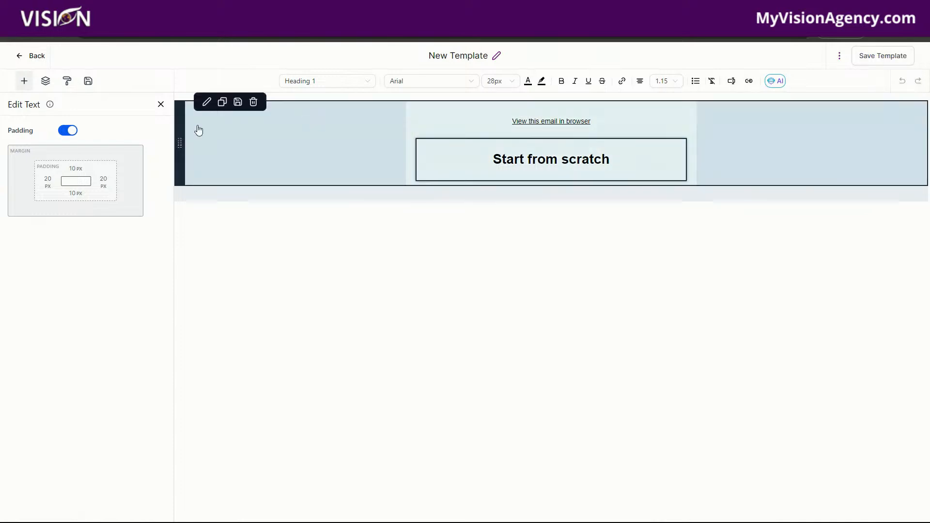
pyautogui.click(33, 56)
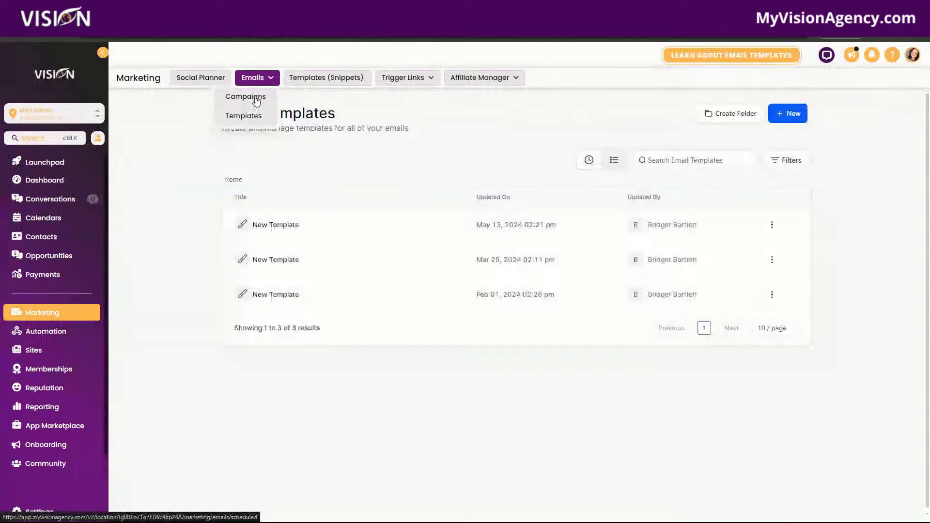
# Step: Open the "Untitled campaign name" email campaign, examine its file attachment option, and return to the campaign list
pyautogui.click(250, 97)
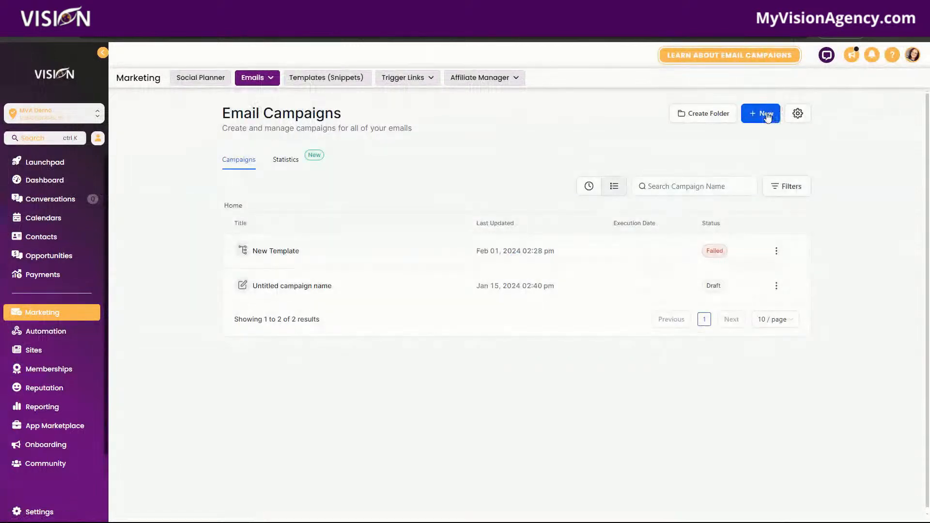
pyautogui.click(777, 285)
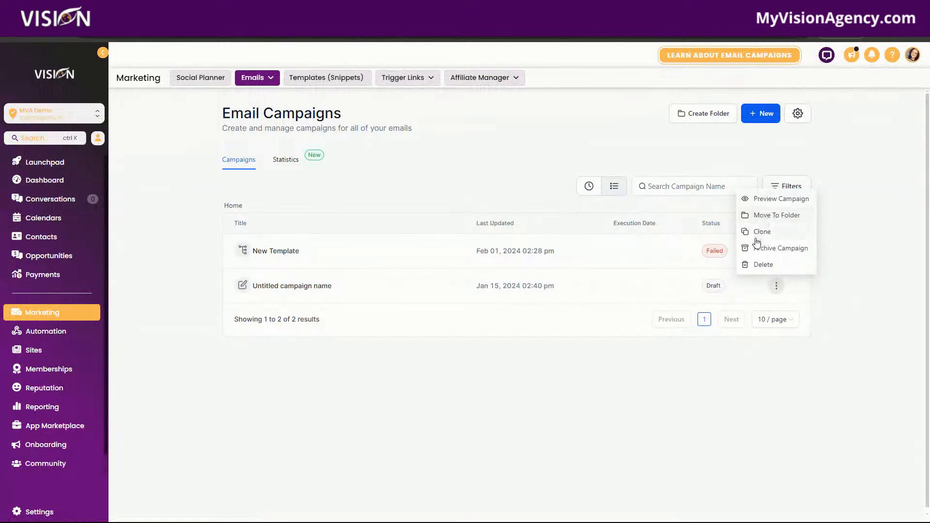
pyautogui.click(379, 288)
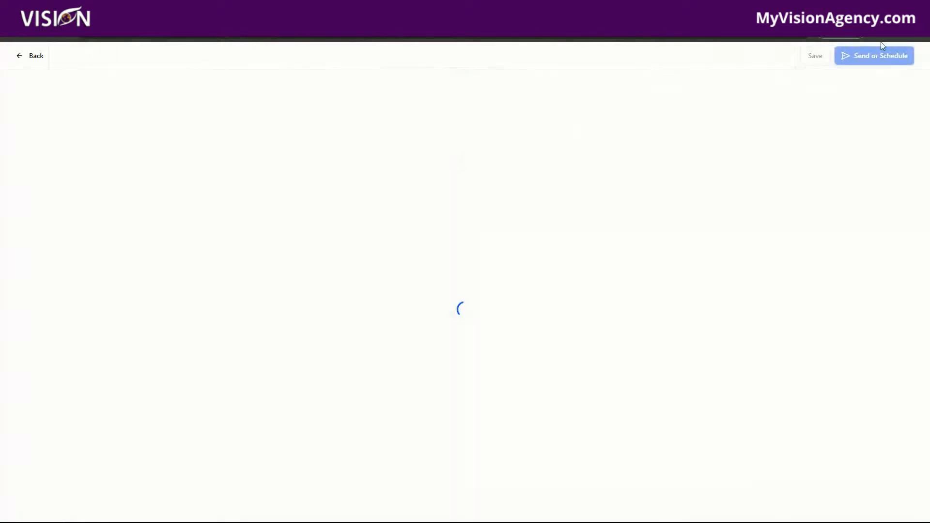
pyautogui.click(789, 56)
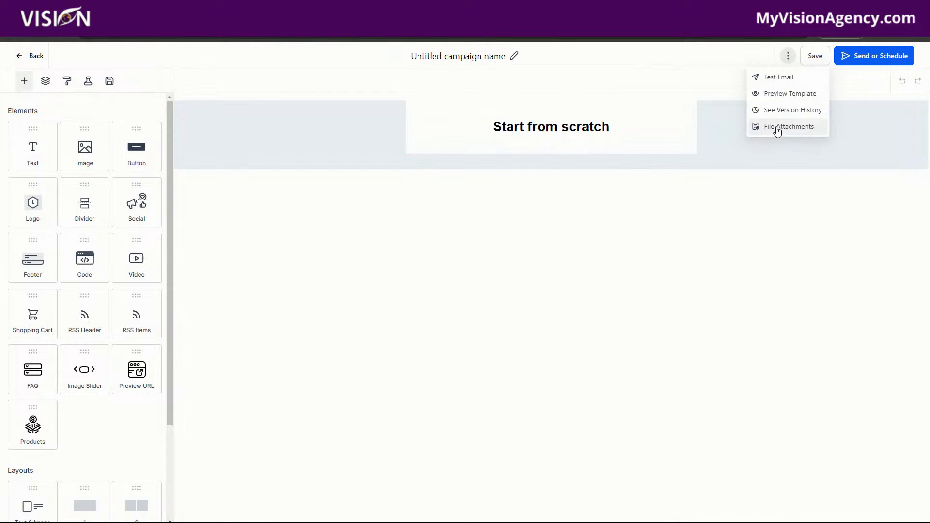
pyautogui.click(777, 129)
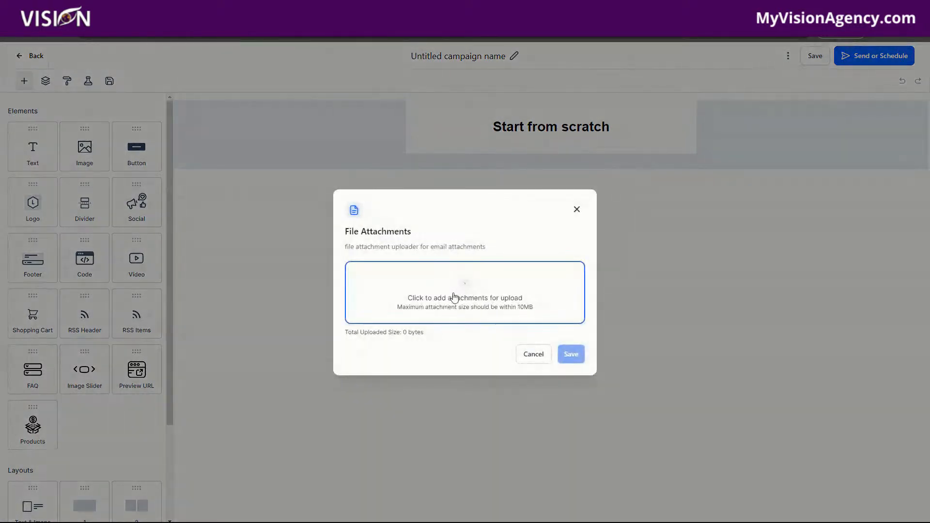
pyautogui.click(577, 209)
pyautogui.click(36, 56)
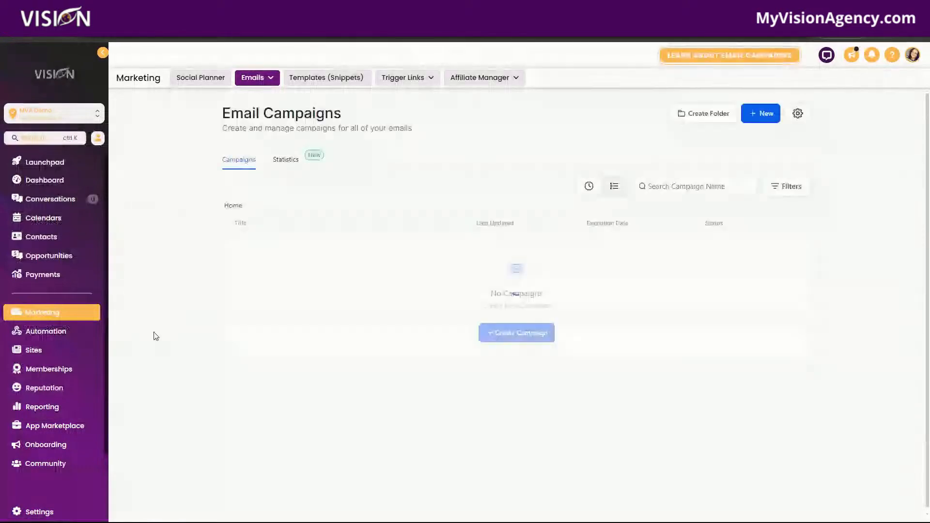
# Step: Go to the automation area and create a new workflow from scratch
pyautogui.click(81, 334)
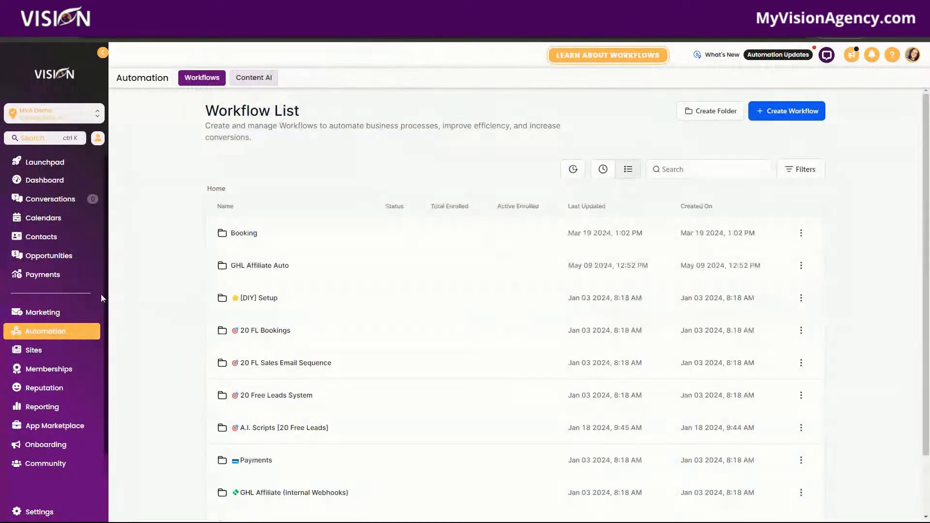
pyautogui.click(792, 114)
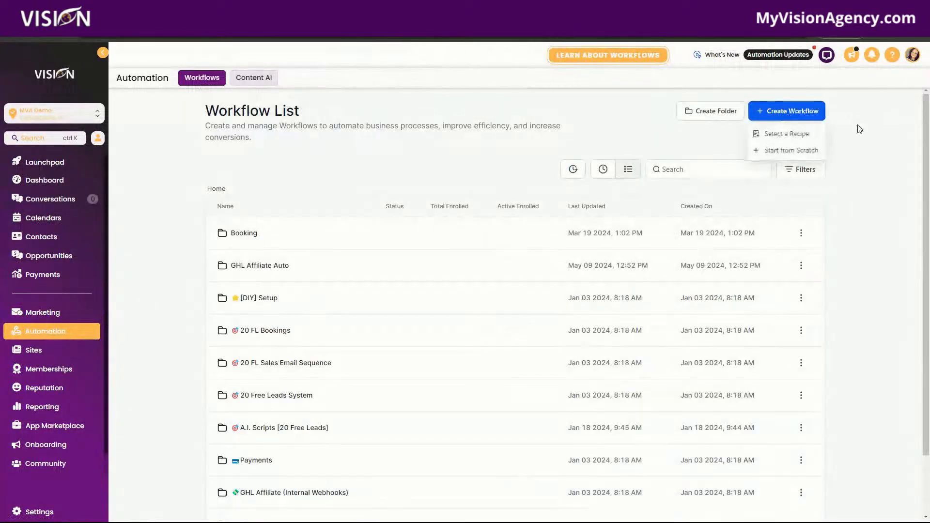
pyautogui.click(786, 150)
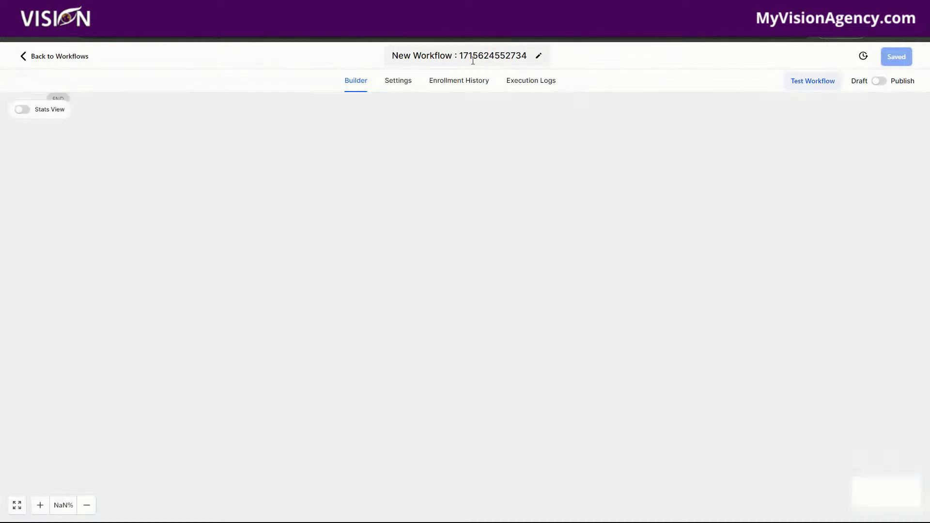
# Step: Add a Form Submitted trigger to the new workflow, filtered with "Form is" to a specific form, and save the trigger
pyautogui.click(464, 147)
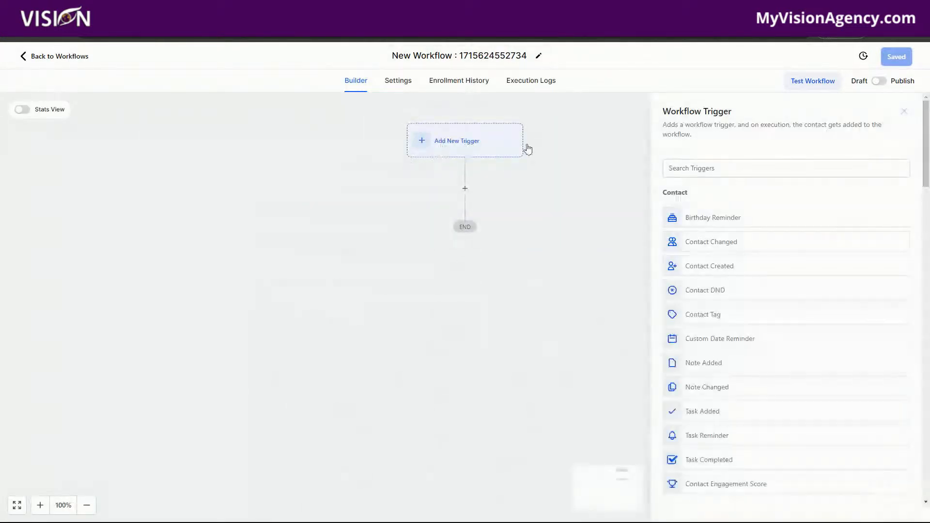
pyautogui.write('form')
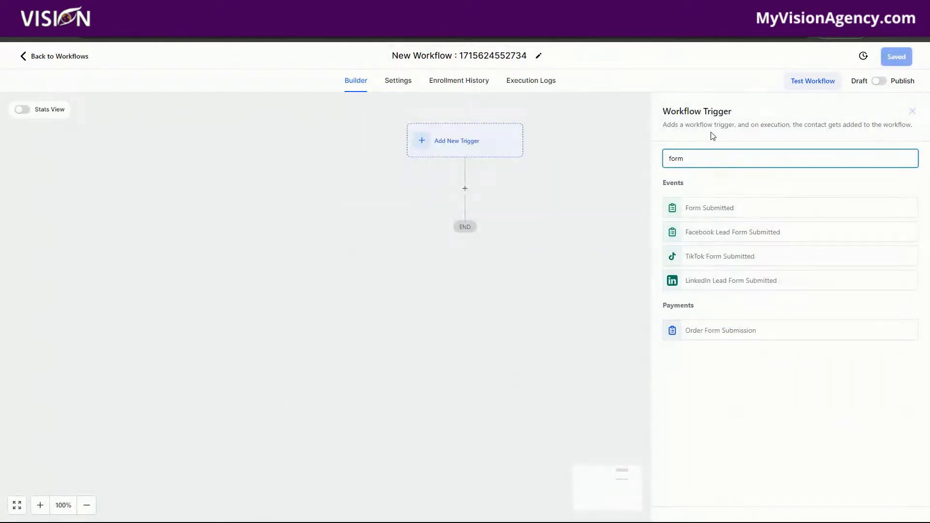
pyautogui.click(704, 213)
pyautogui.click(537, 262)
pyautogui.click(602, 278)
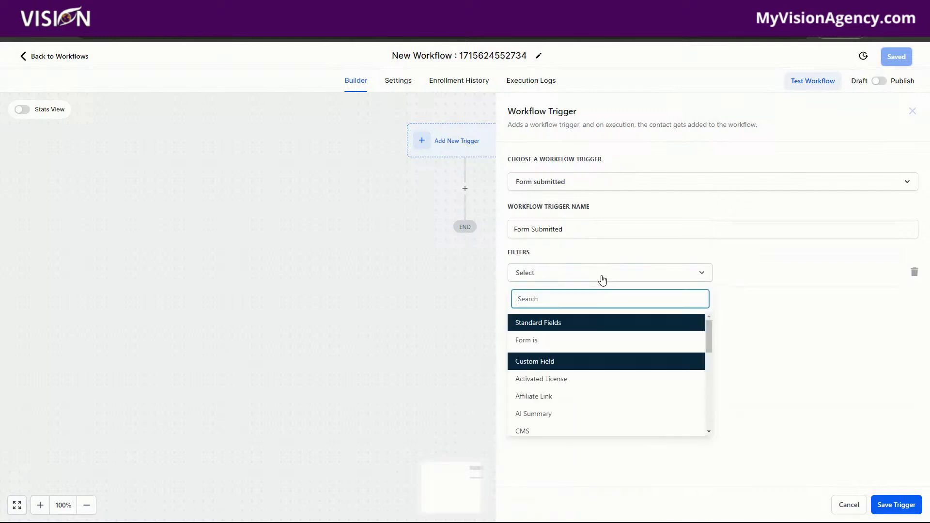
pyautogui.click(570, 341)
pyautogui.click(783, 273)
pyautogui.click(773, 300)
pyautogui.click(894, 414)
pyautogui.click(894, 504)
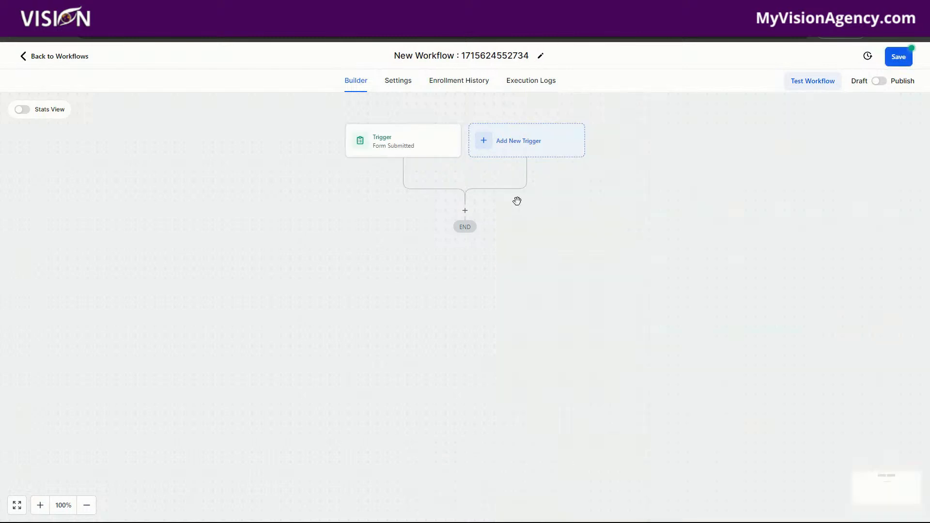
pyautogui.click(465, 210)
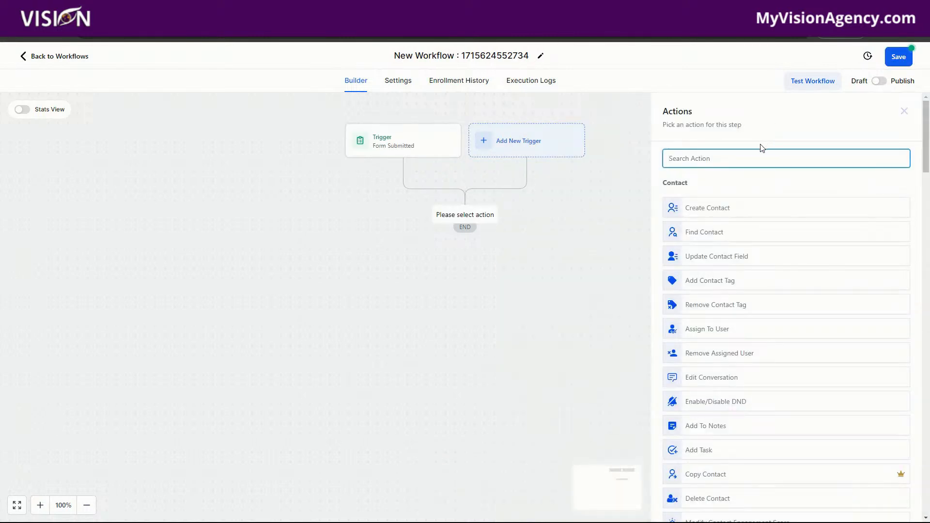
pyautogui.write('tag')
pyautogui.click(717, 205)
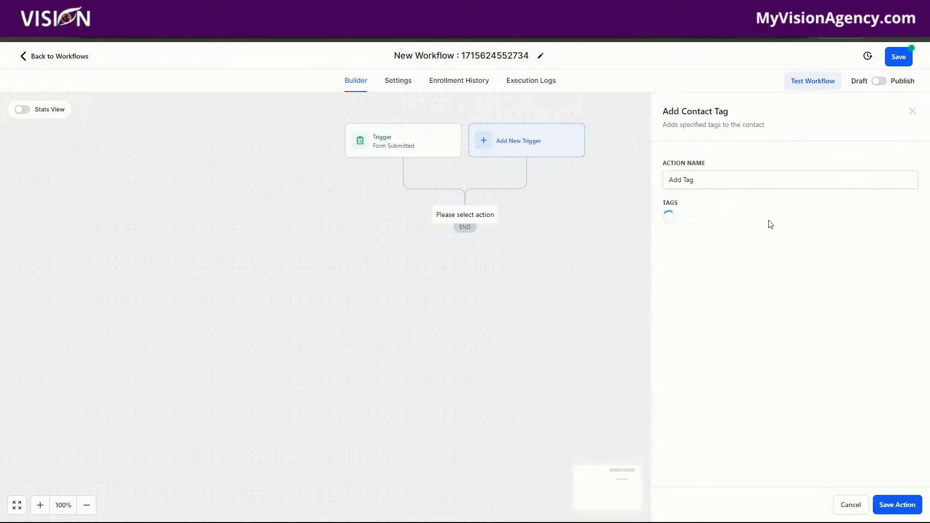
pyautogui.click(716, 220)
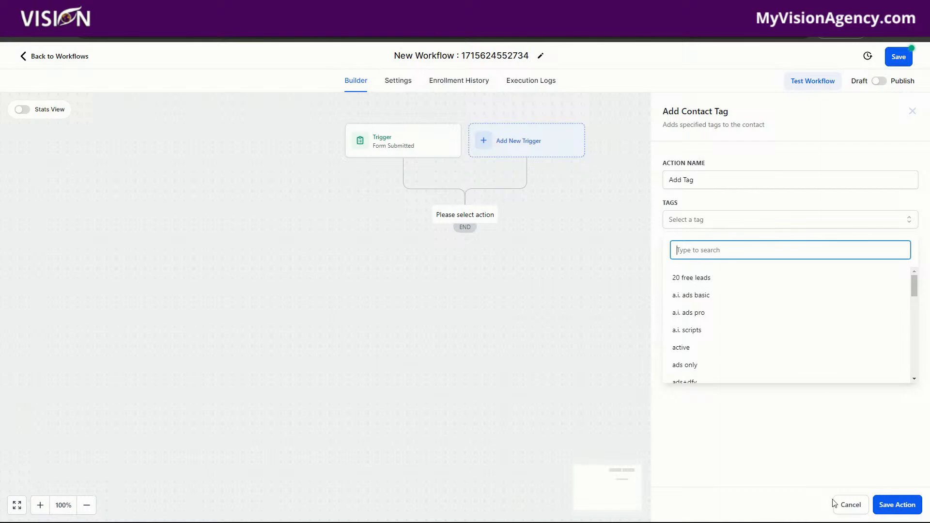
pyautogui.click(847, 506)
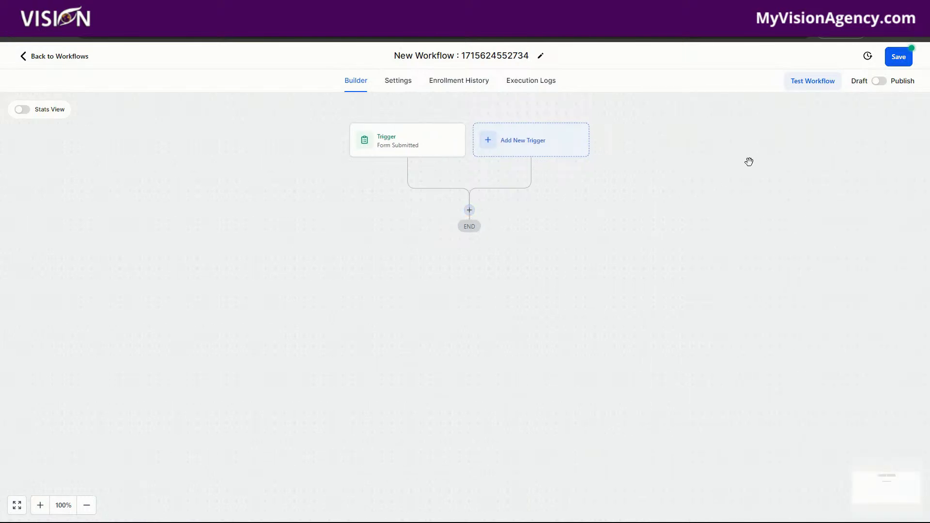
# Step: Add a Send Email action after the trigger and write "DOWNLOAD HERE" in its message body
pyautogui.click(470, 210)
pyautogui.write('email')
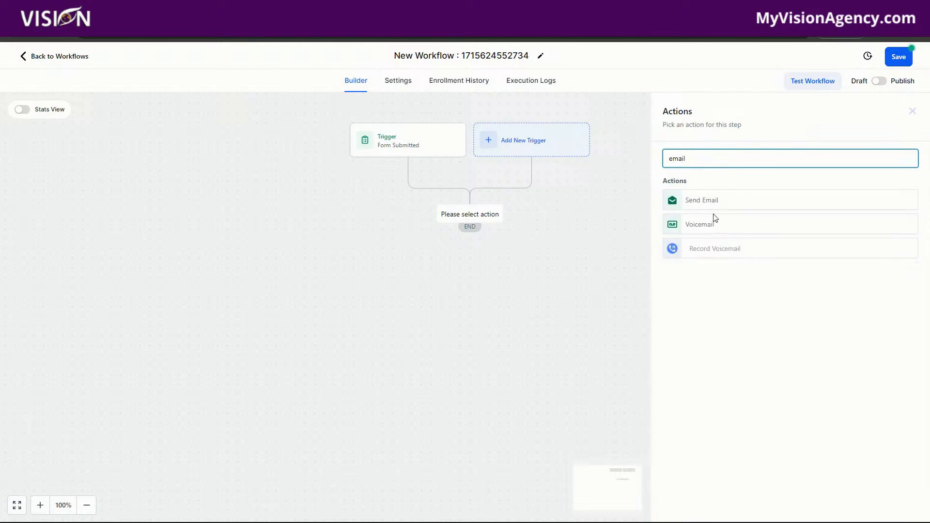
pyautogui.click(710, 200)
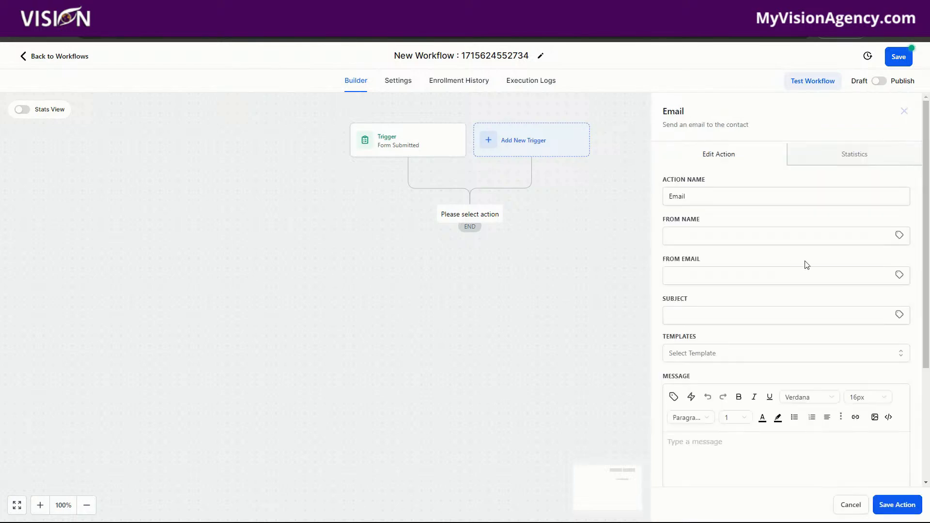
pyautogui.scroll(-3, 734, 235)
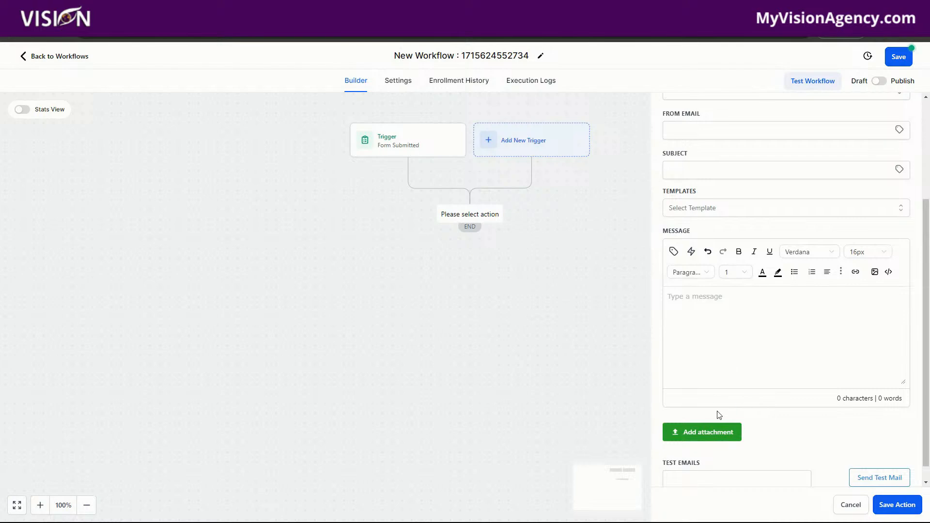
pyautogui.click(707, 317)
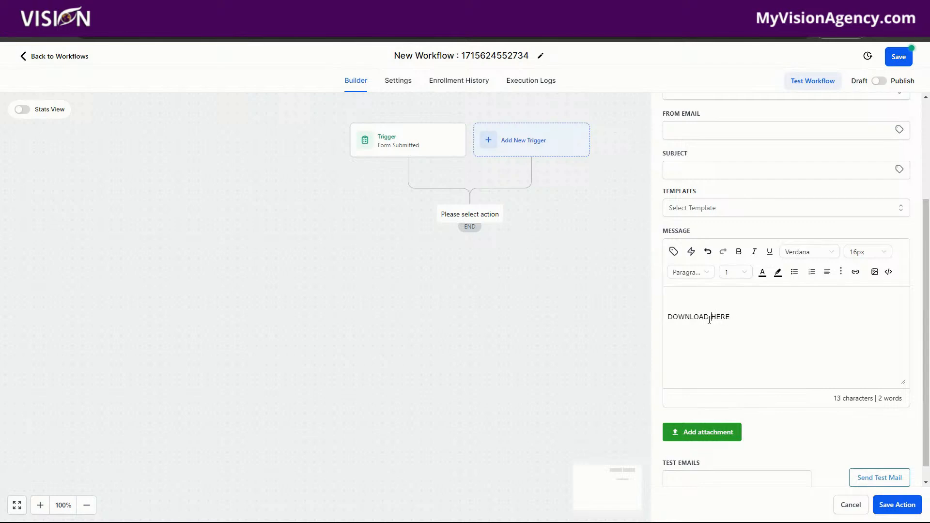
# Step: Examine the trigger links offered when embedding a link on the "DOWNLOAD HERE" text, and close without adding a link
pyautogui.moveTo(732, 317); pyautogui.dragTo(661, 314)
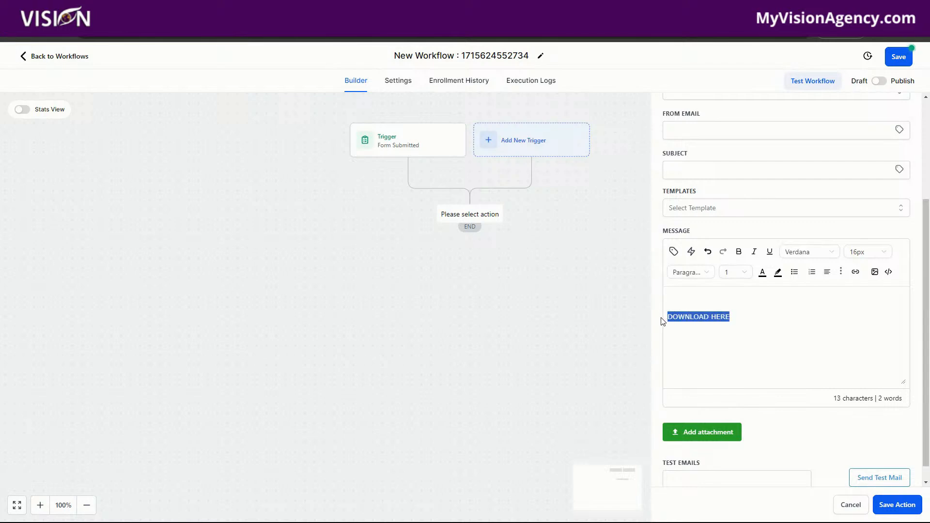
pyautogui.click(856, 271)
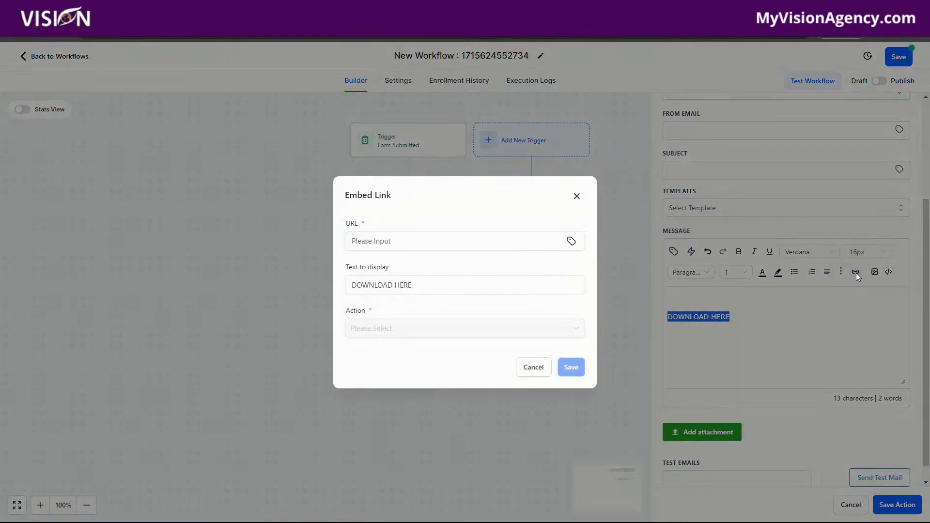
pyautogui.click(397, 240)
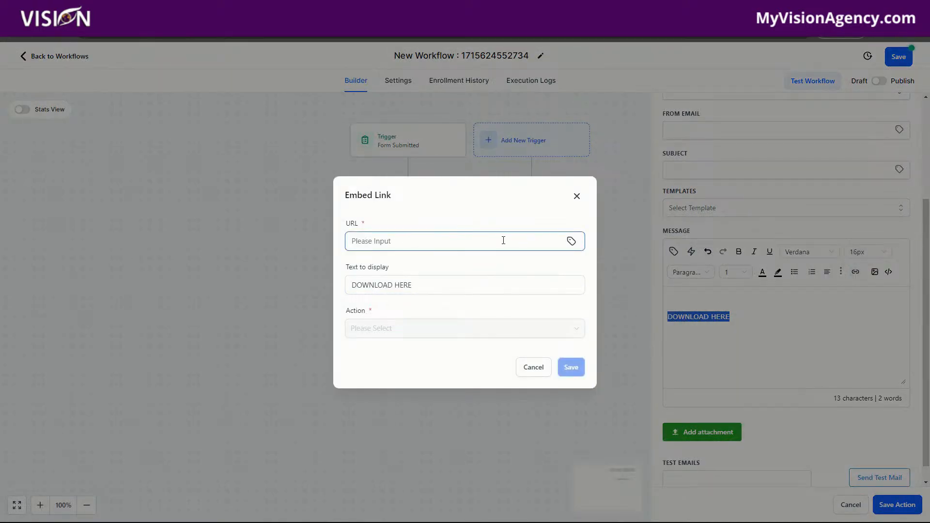
pyautogui.click(569, 245)
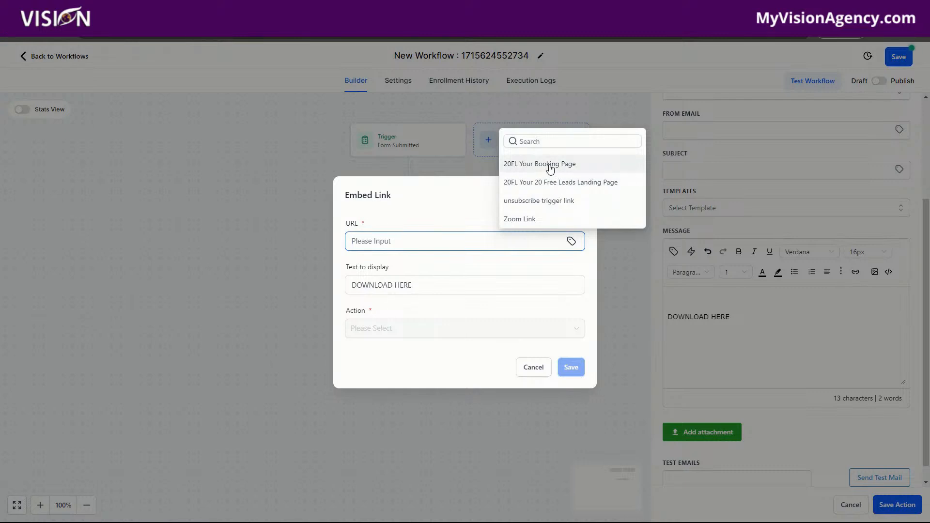
pyautogui.click(466, 200)
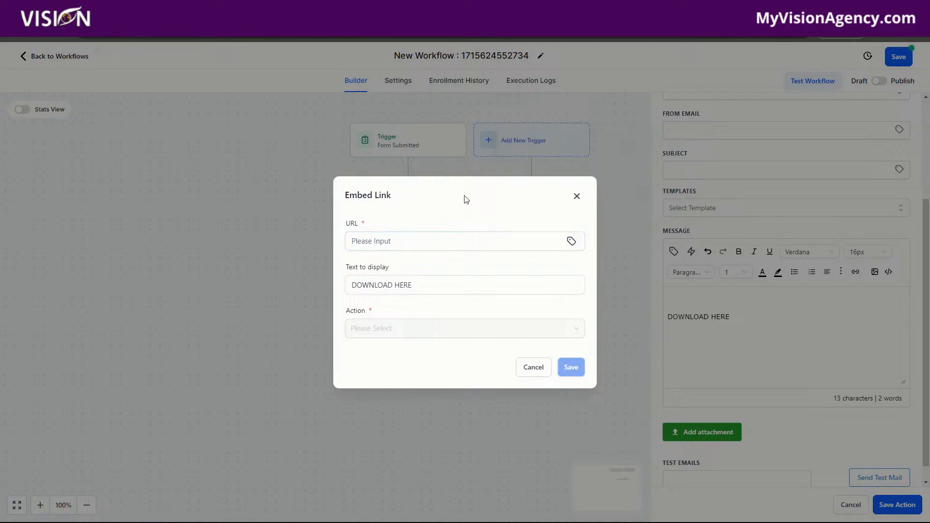
pyautogui.click(577, 196)
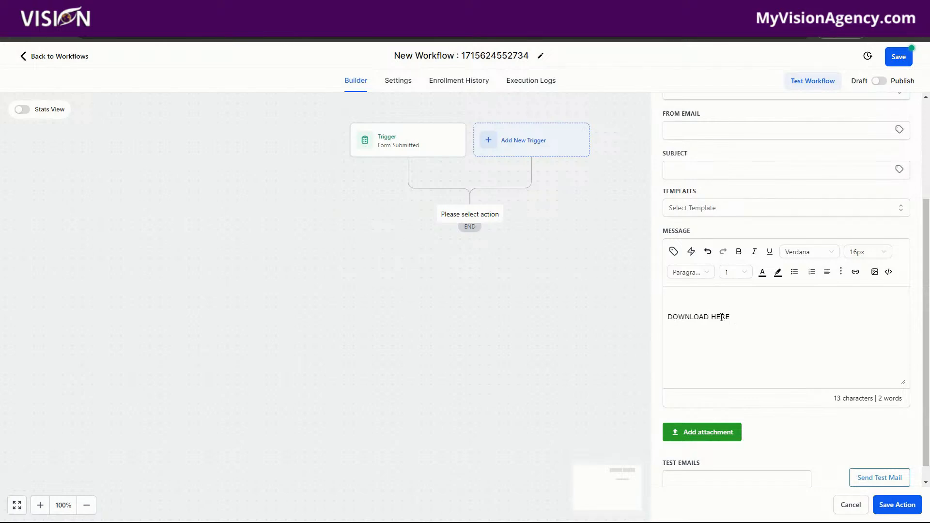
# Step: Leave the workflow editor and discard the unsaved changes
pyautogui.moveTo(739, 316); pyautogui.dragTo(691, 312)
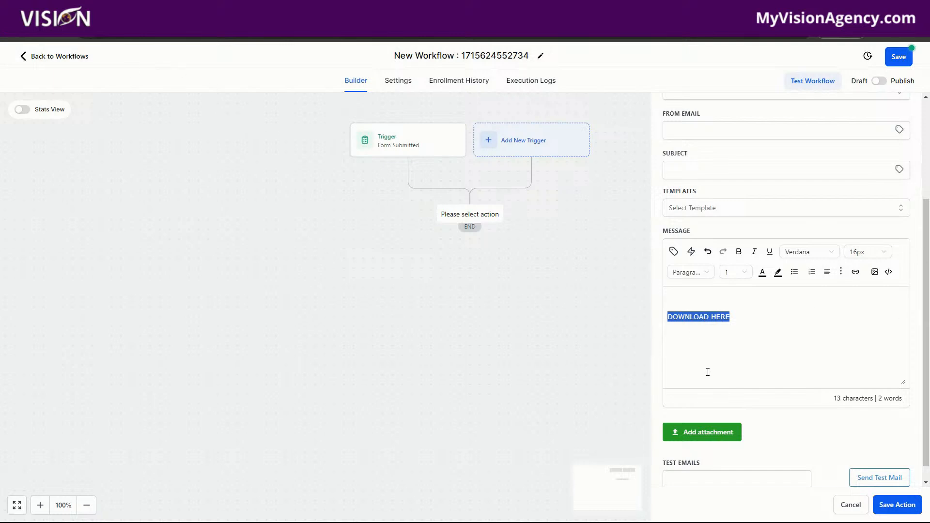
pyautogui.click(67, 57)
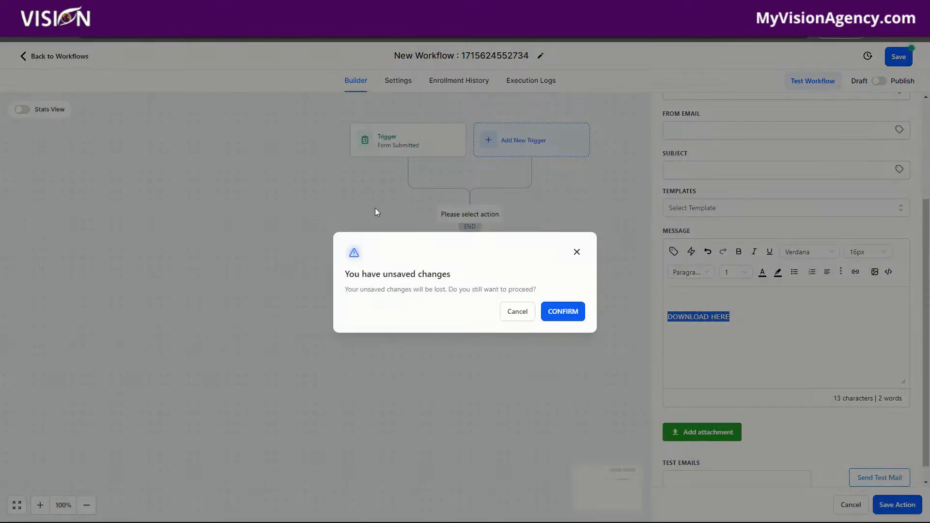
pyautogui.click(555, 312)
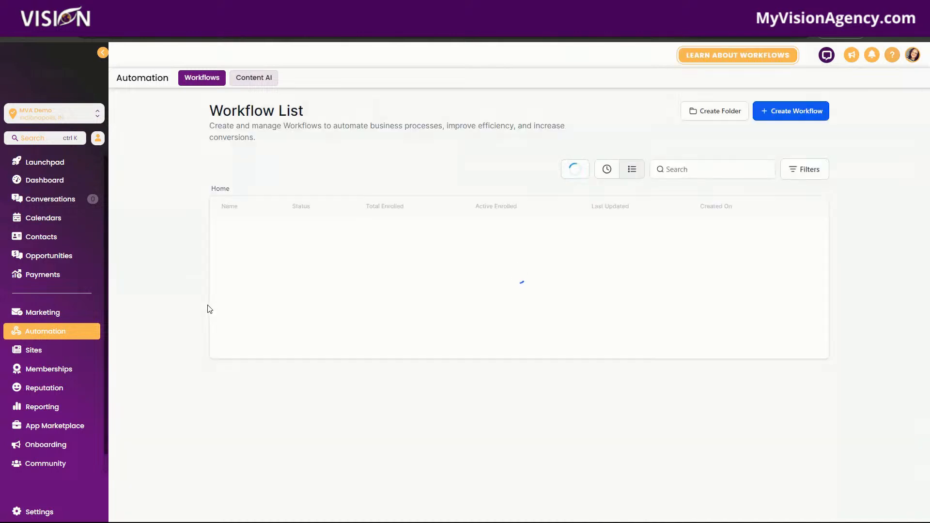
# Step: Create a trigger link named "PDF" in the conversations area, using the copied URL of the PDF file, and save it
pyautogui.click(46, 200)
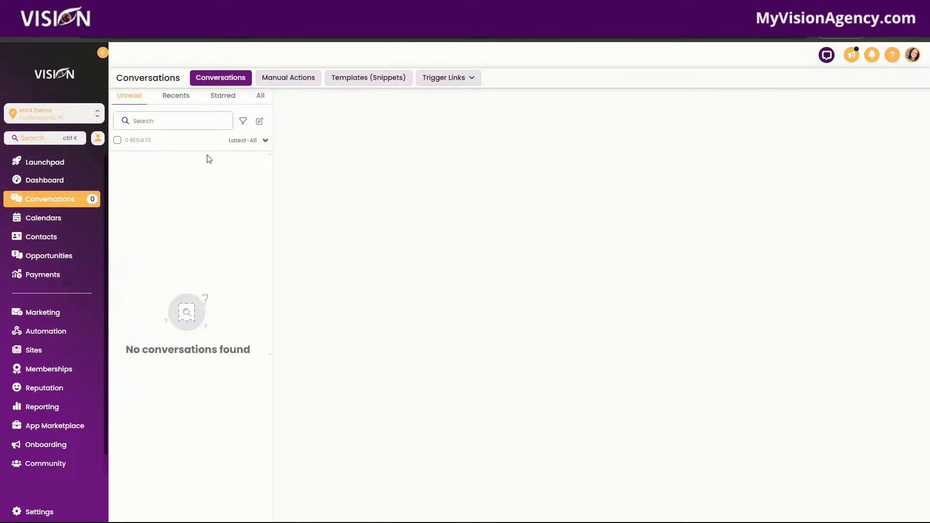
pyautogui.moveTo(445, 80)
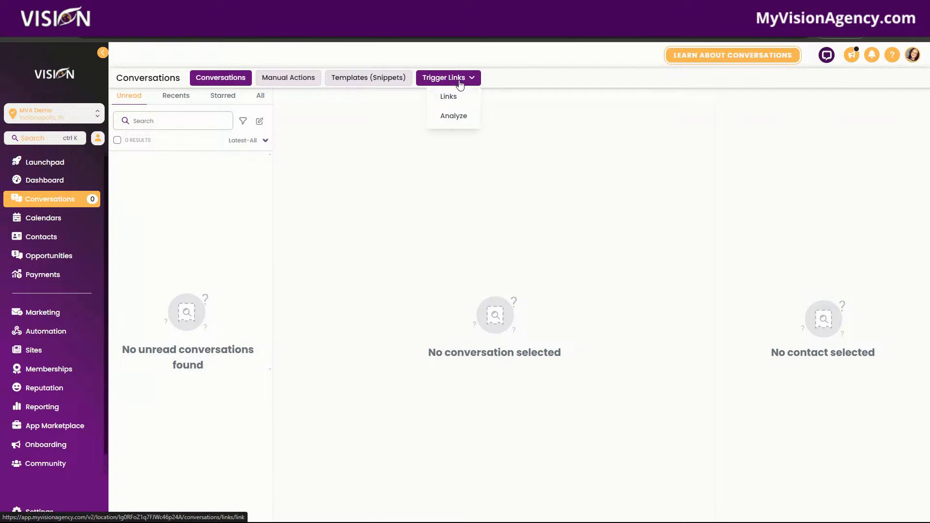
pyautogui.click(451, 97)
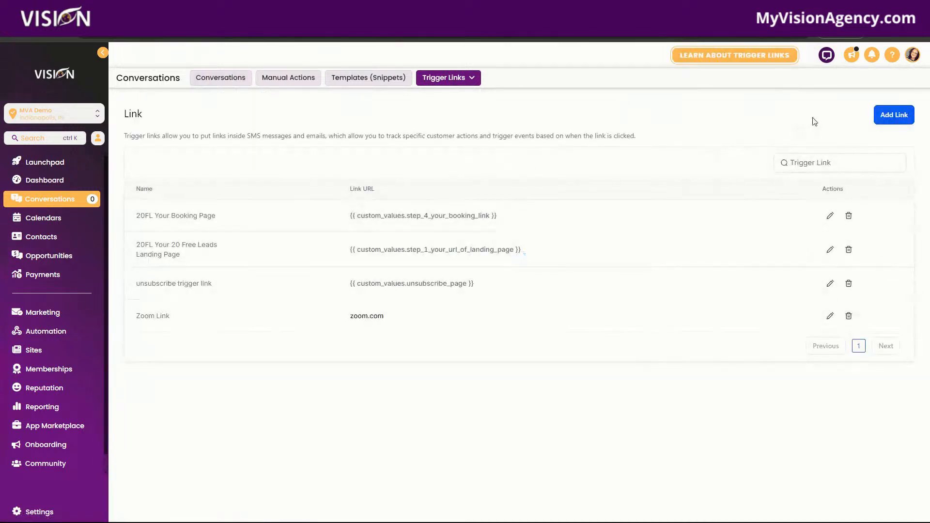
pyautogui.click(894, 115)
pyautogui.click(454, 305)
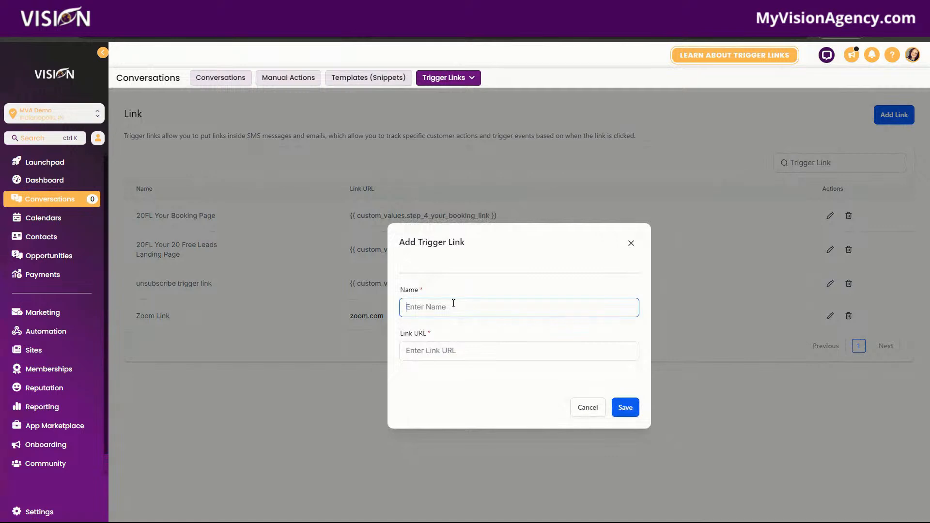
pyautogui.write('PDF')
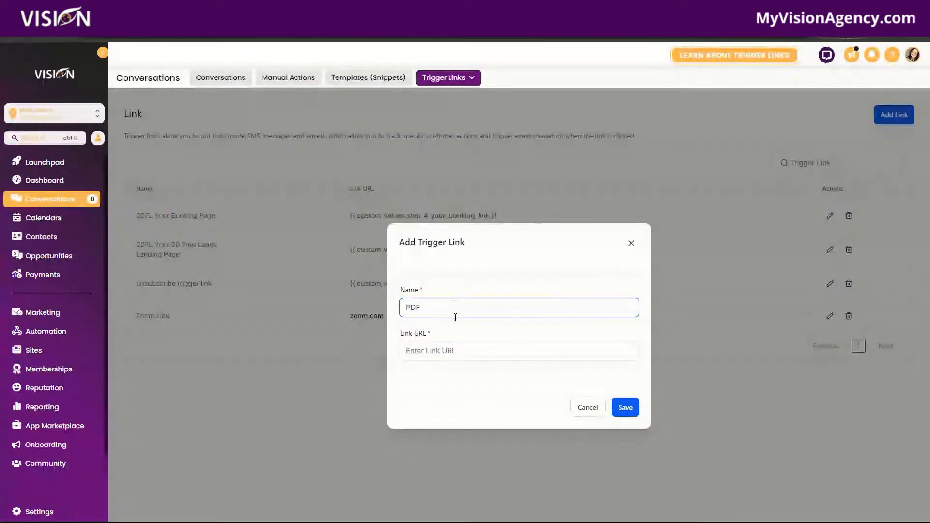
pyautogui.click(465, 352)
pyautogui.hotkey('ctrl', 'v')
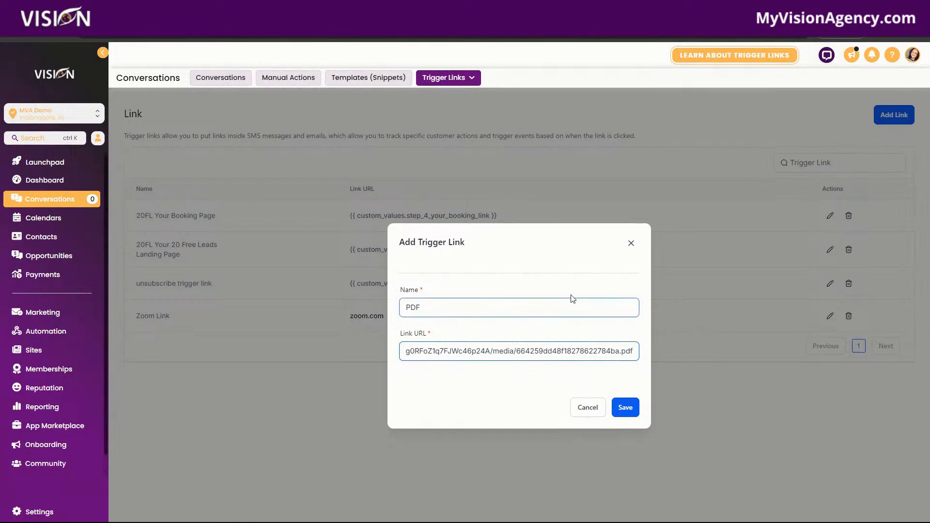
pyautogui.click(625, 407)
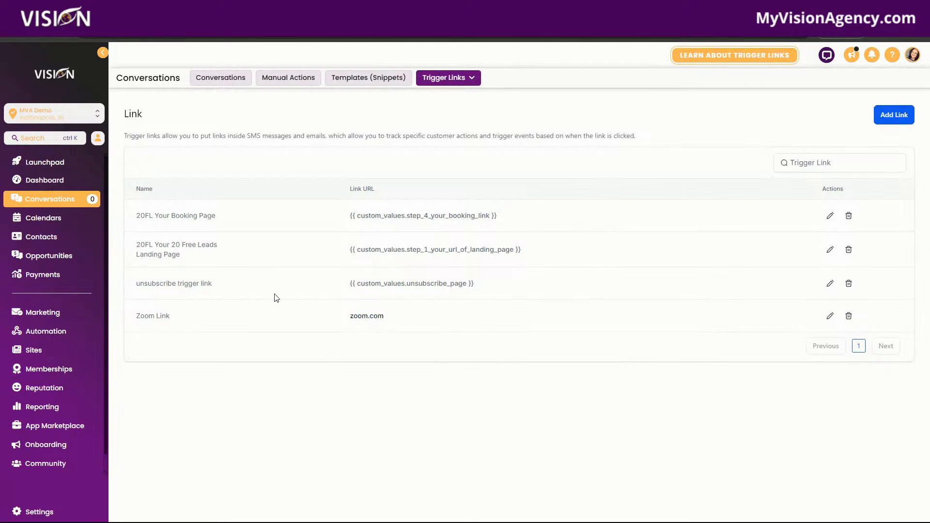